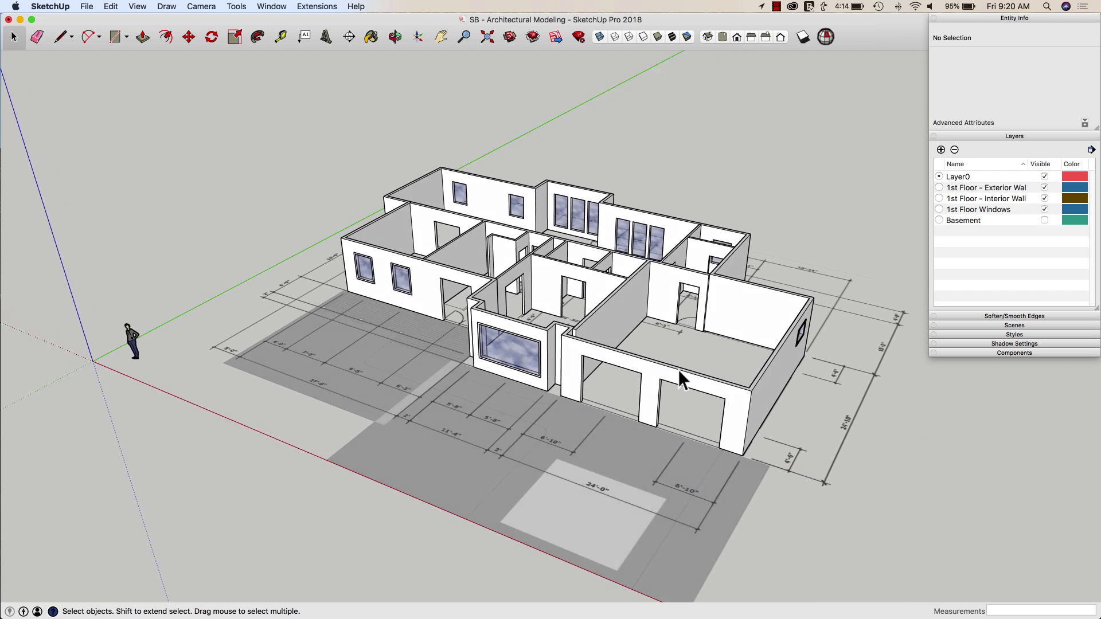
Move the 1st floor house plan image onto a new layer named Reference.
left_click(545, 442)
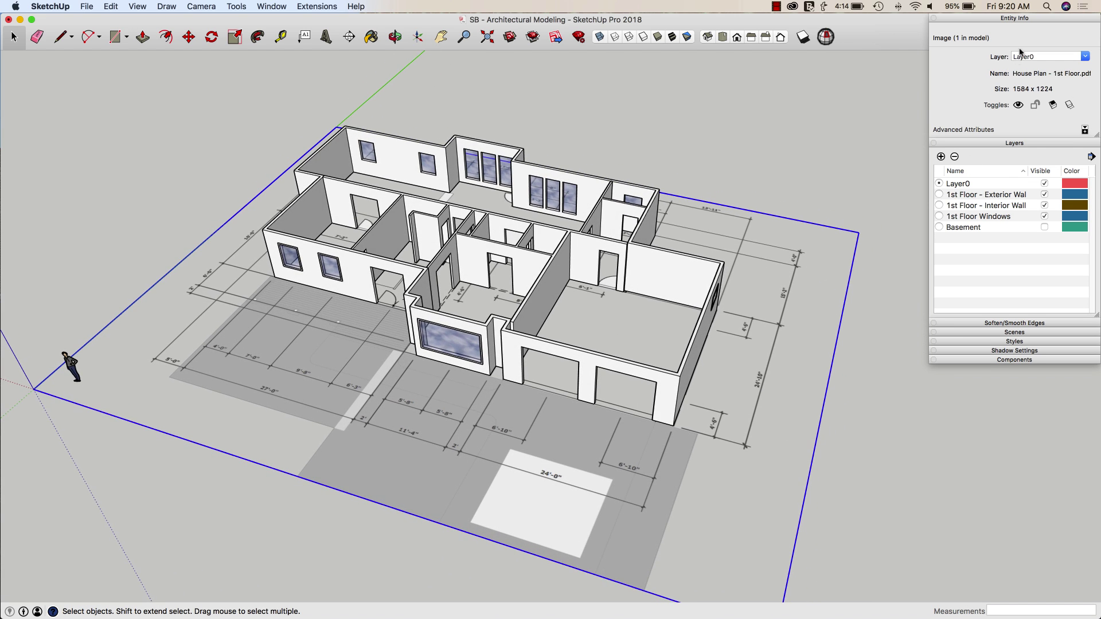
left_click(1022, 56)
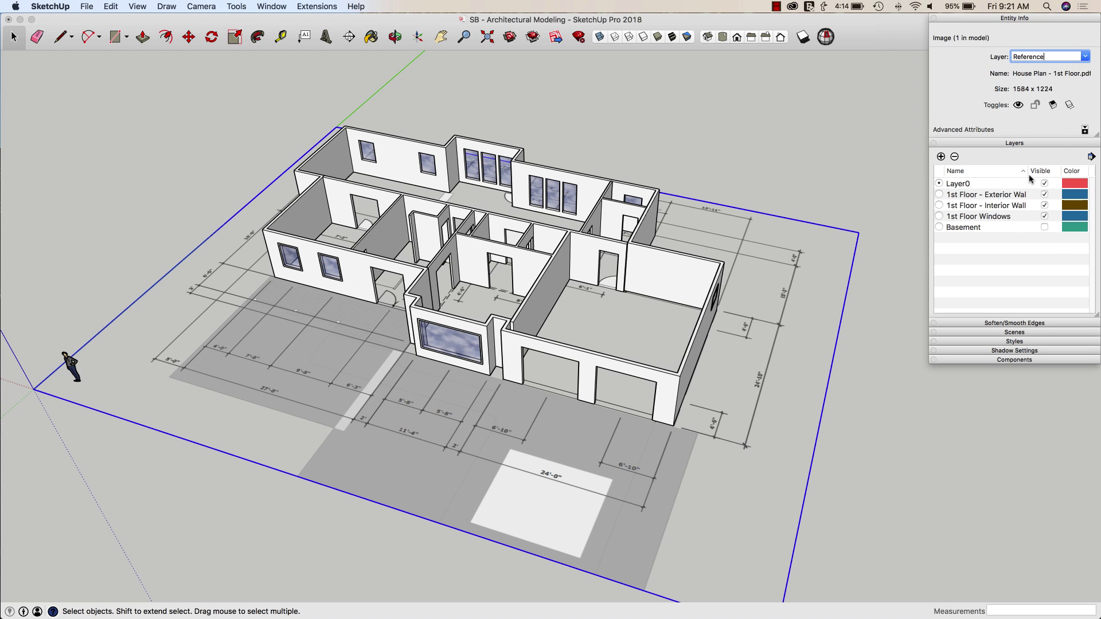
key("Return")
Toggle the Reference layer's visibility to check the plan image, leaving the layer hidden.
left_click(1045, 238)
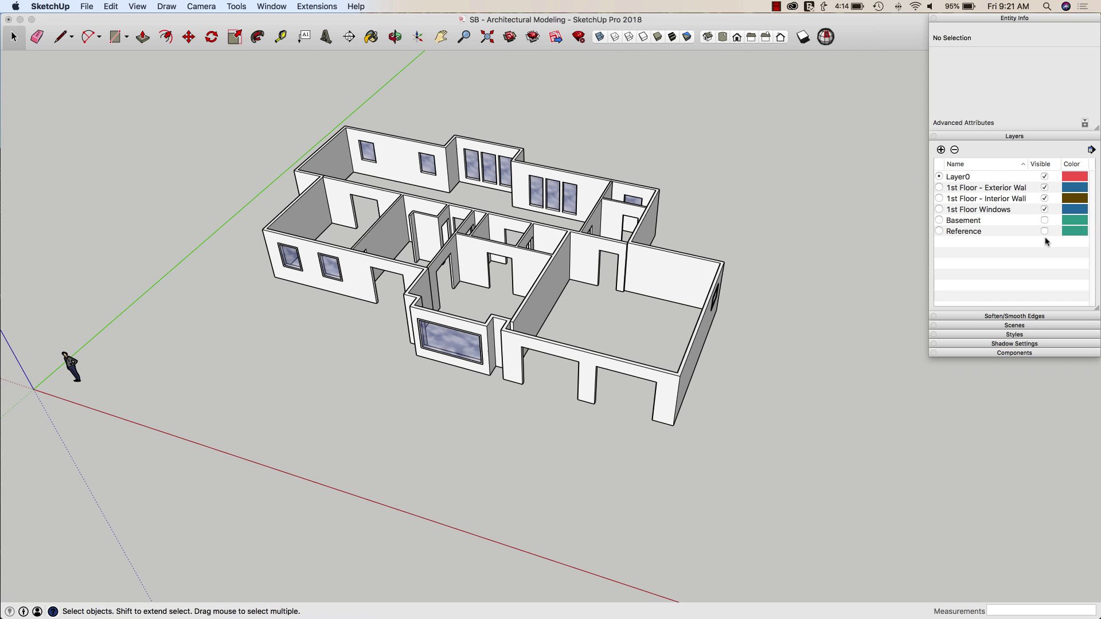
left_click(1045, 231)
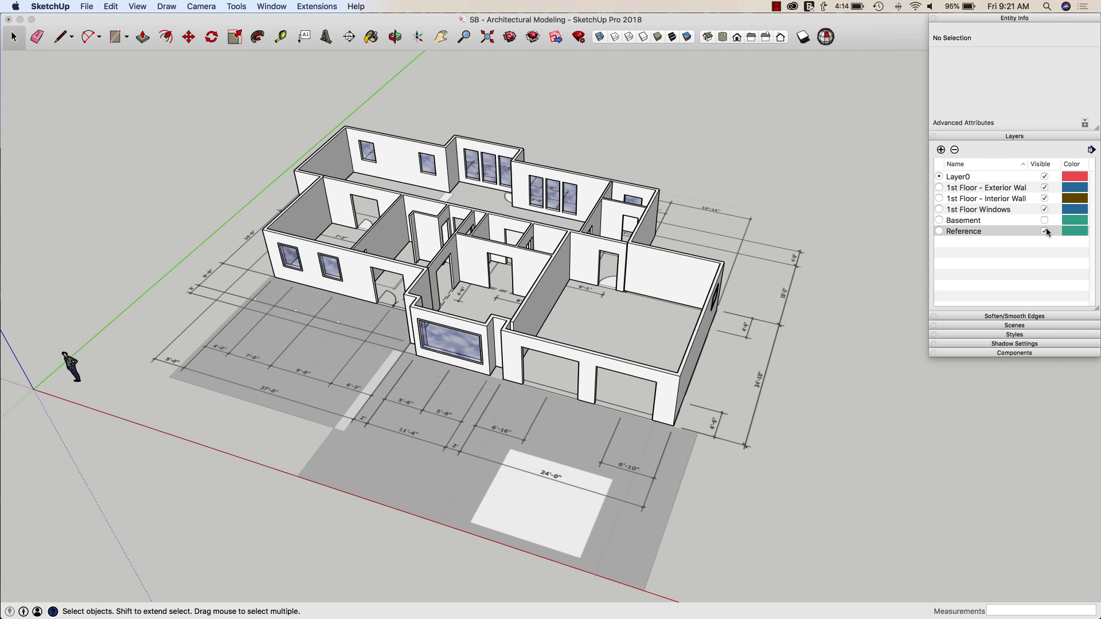
left_click(1046, 231)
left_click(1046, 232)
left_click(1045, 231)
Draw a 3' by 6' 10" rectangle filling the doorway in the garage's back wall, corner to corner.
scroll(647, 211, "up", 10)
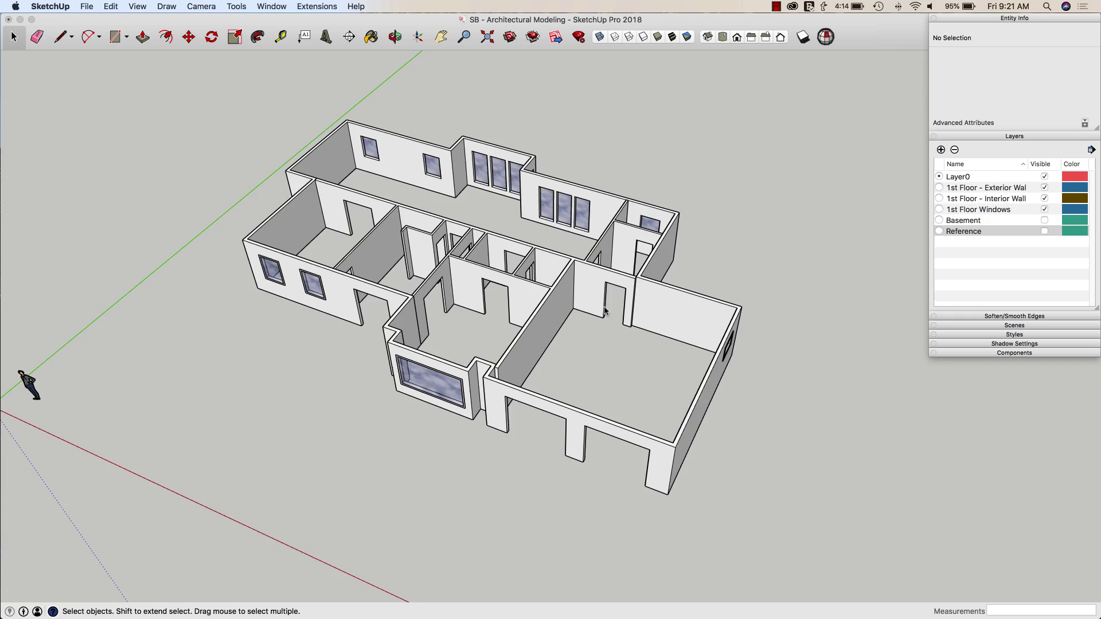
scroll(631, 300, "up", 8)
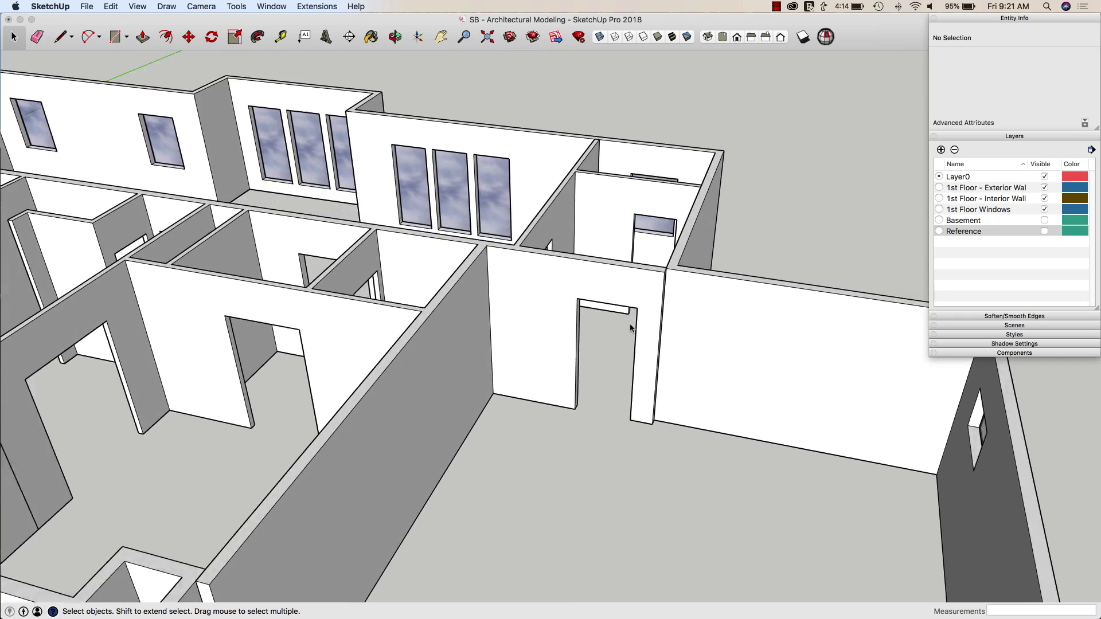
scroll(598, 376, "up", 8)
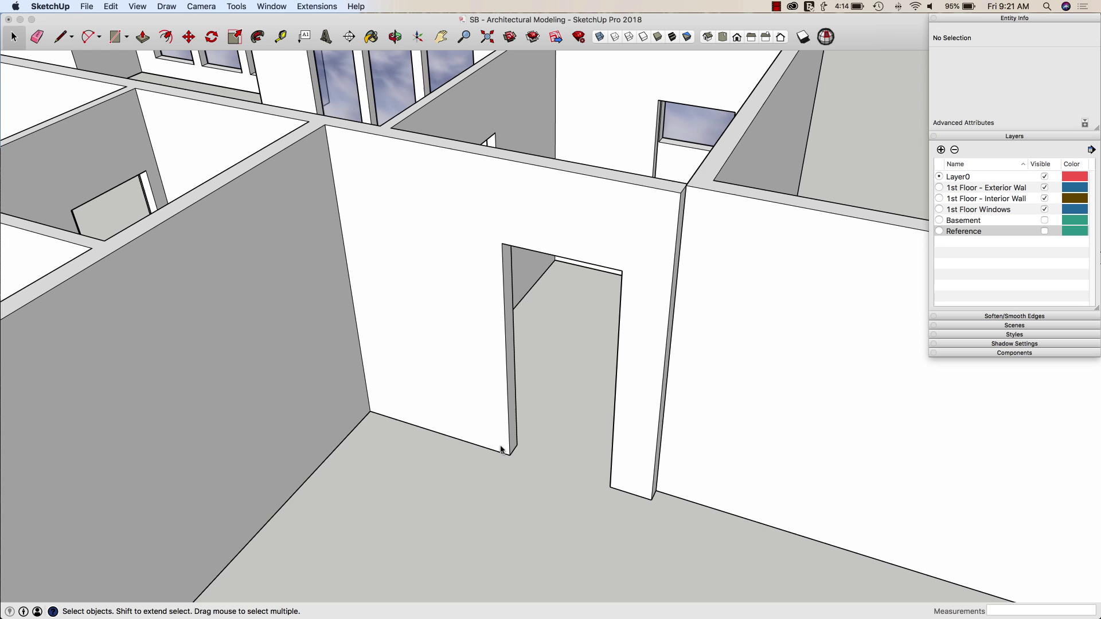
key("r")
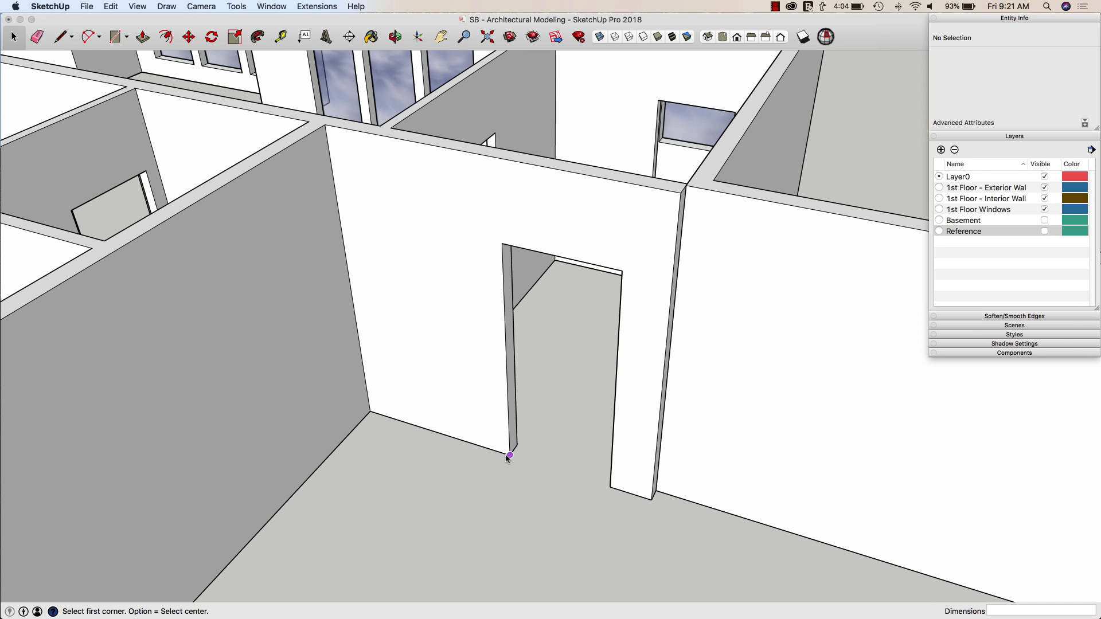
left_click(503, 244)
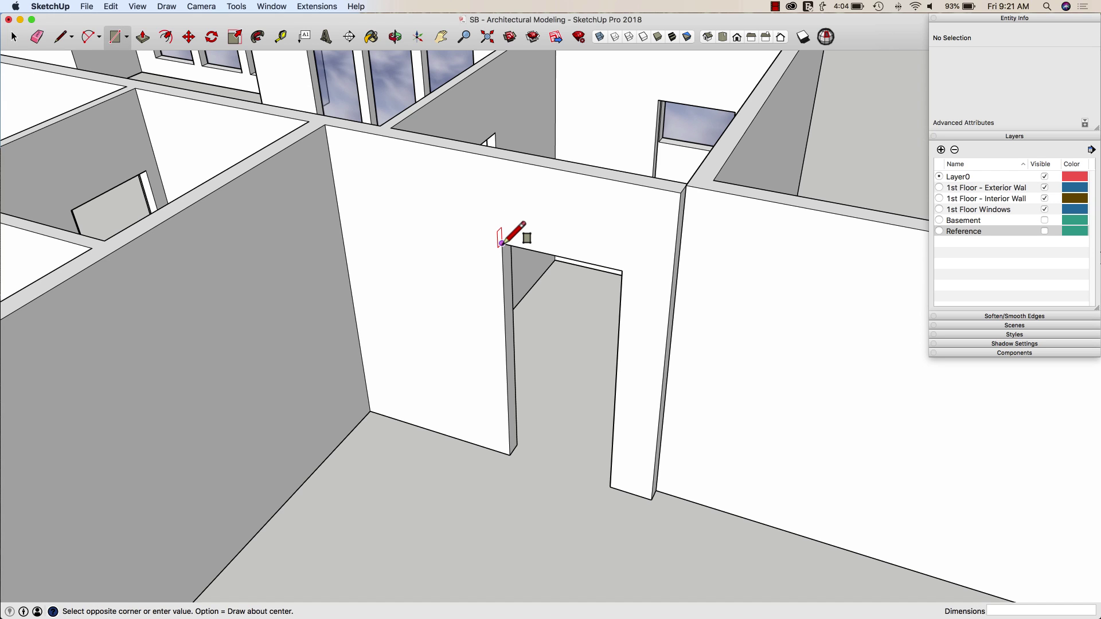
key("e")
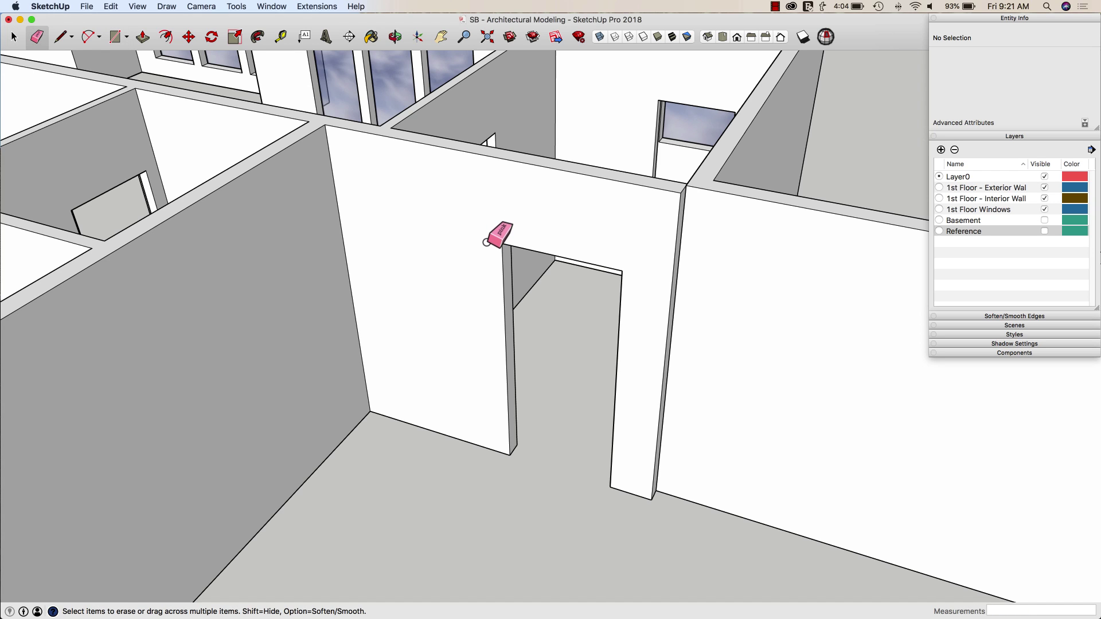
key("r")
left_click(502, 244)
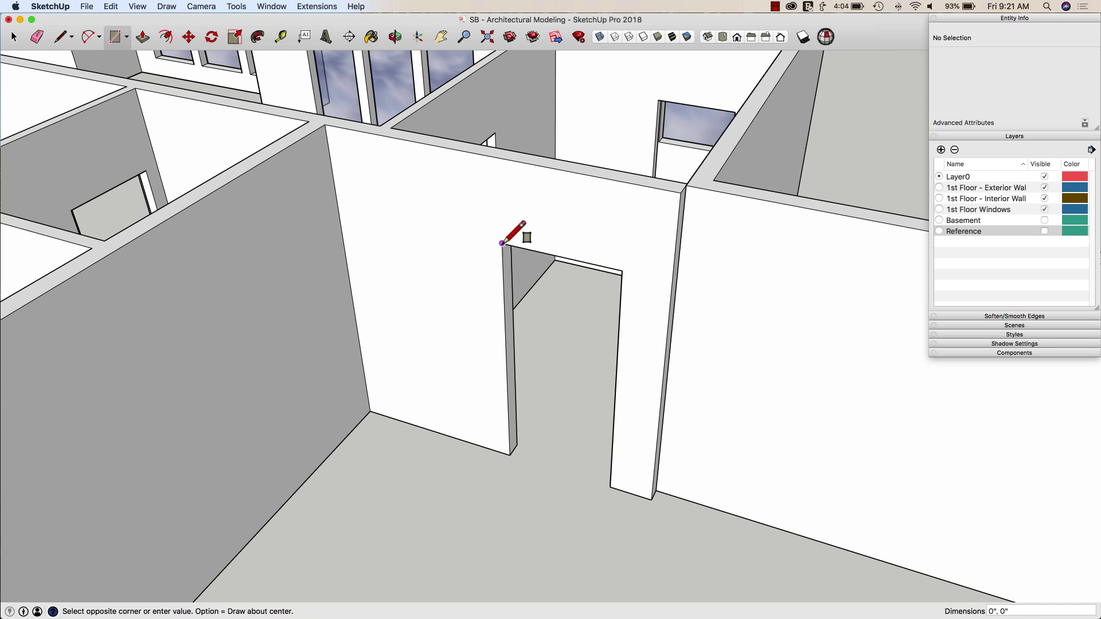
left_click(610, 486)
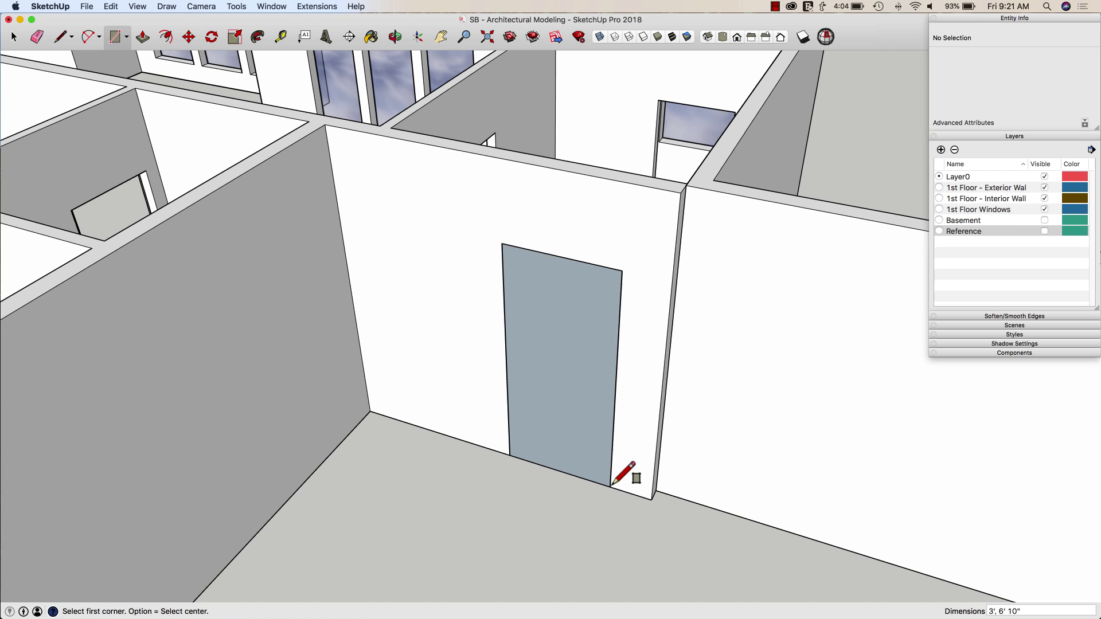
Offset the doorway rectangle's edges outward by 2.5" to outline the door trim.
key("f")
left_click(564, 346)
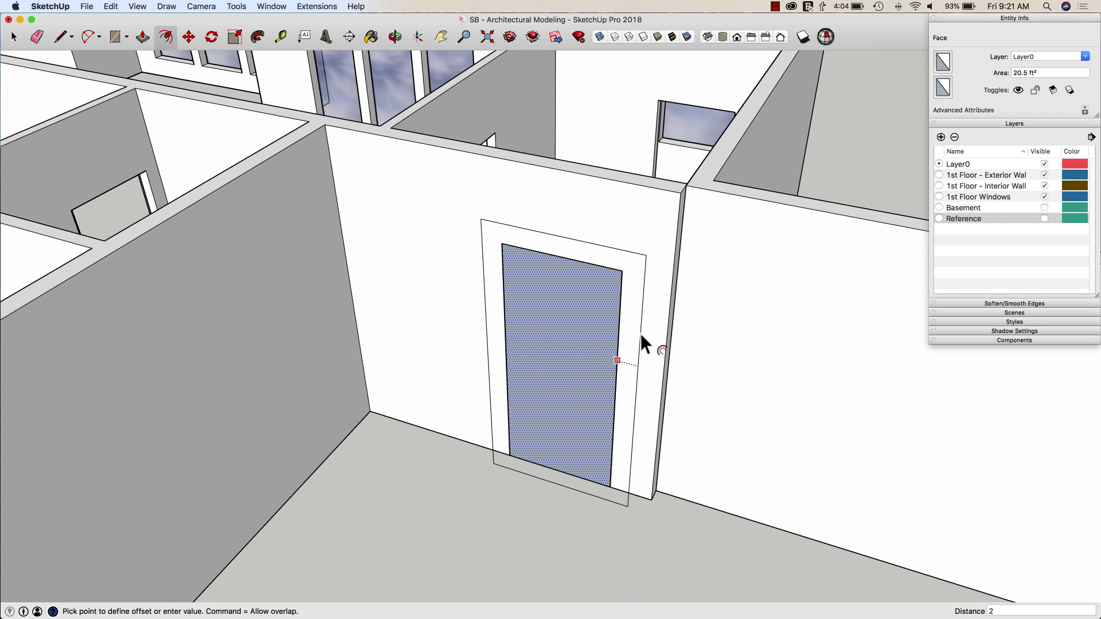
type("2.5")
key("Return")
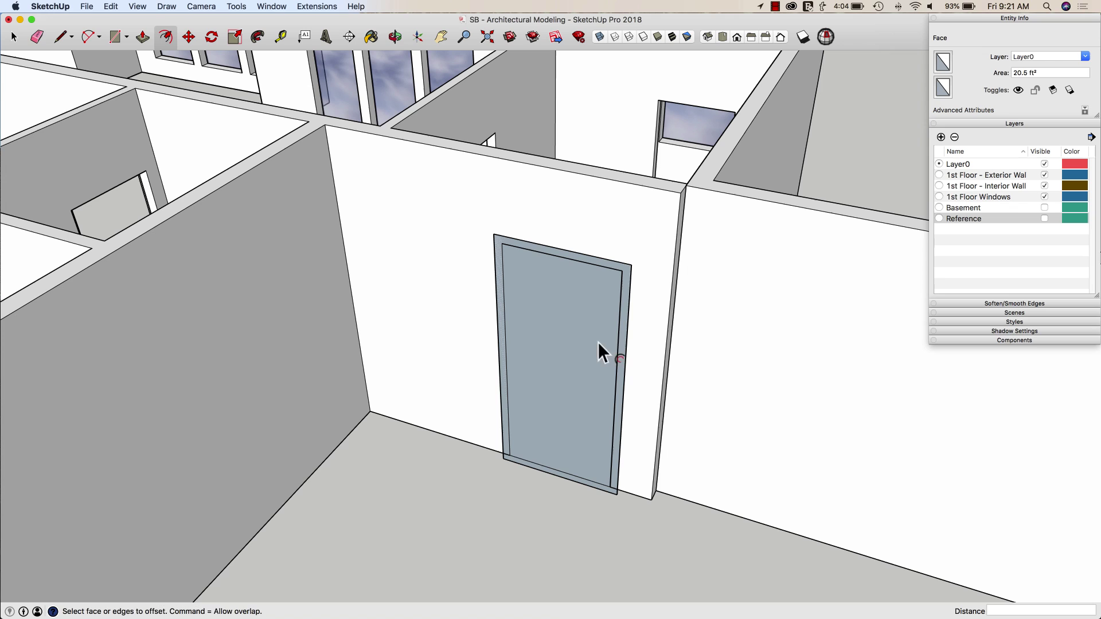
Draw a line along the floor across the trim outline, and erase the edges below and across the opening so only the trim face remains.
key("l")
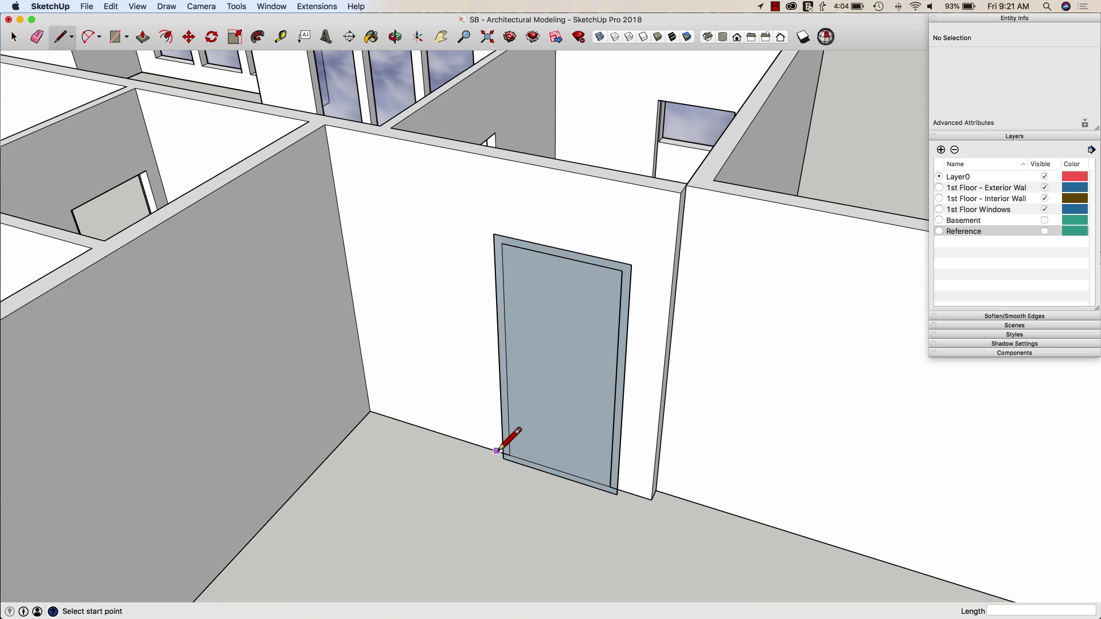
left_click(504, 453)
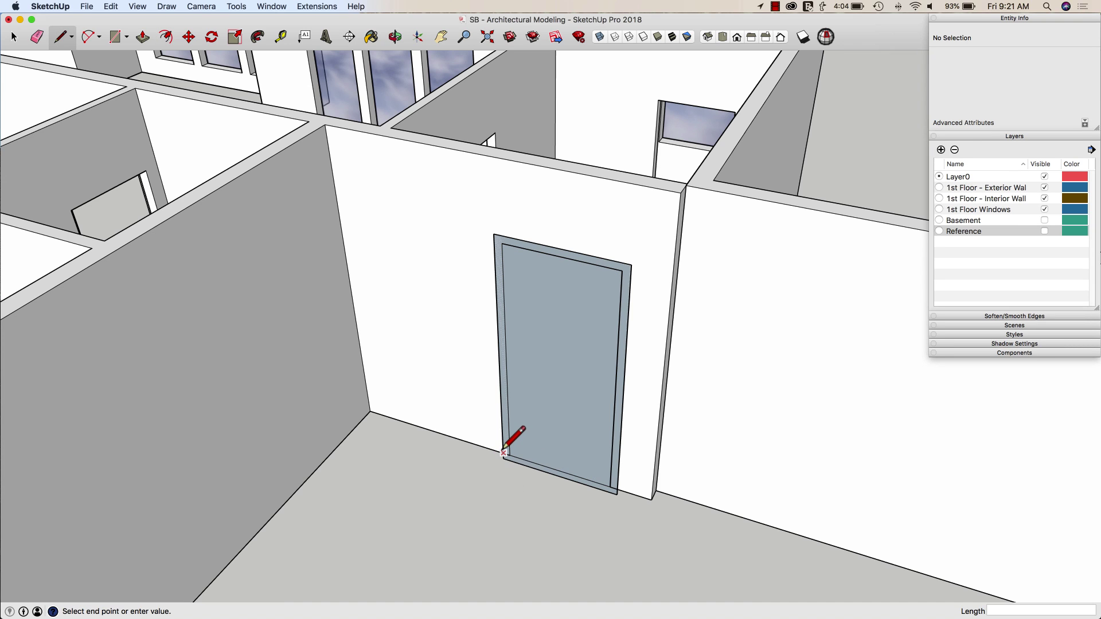
left_click(618, 488)
key("e")
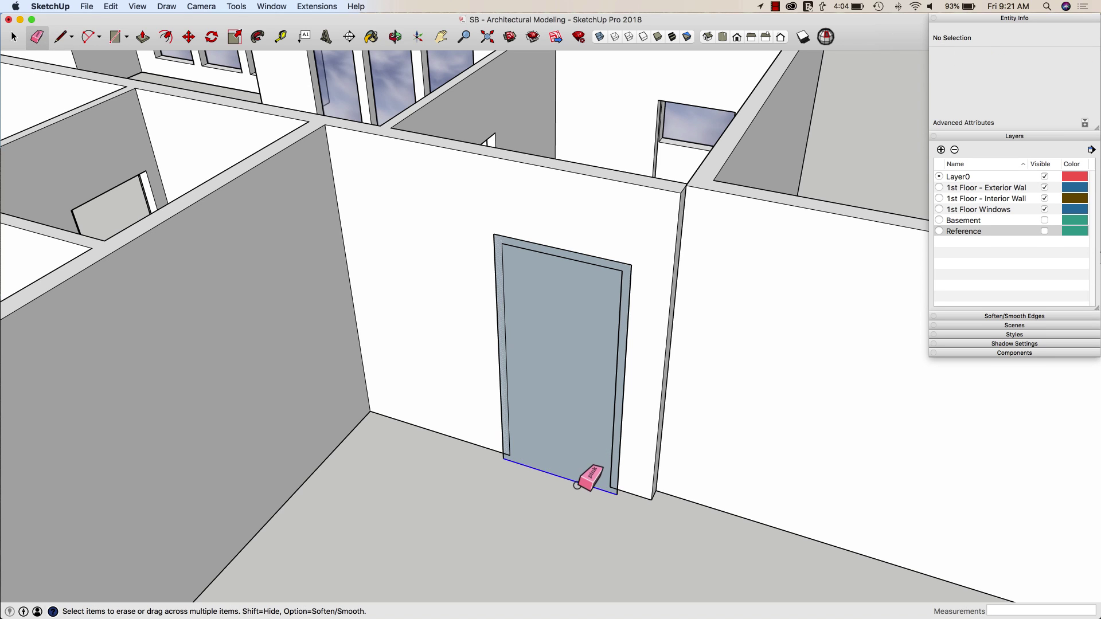
left_click(585, 479)
mouse_move(618, 493)
left_mouse_down()
mouse_move(510, 472)
mouse_move(503, 437)
left_mouse_up()
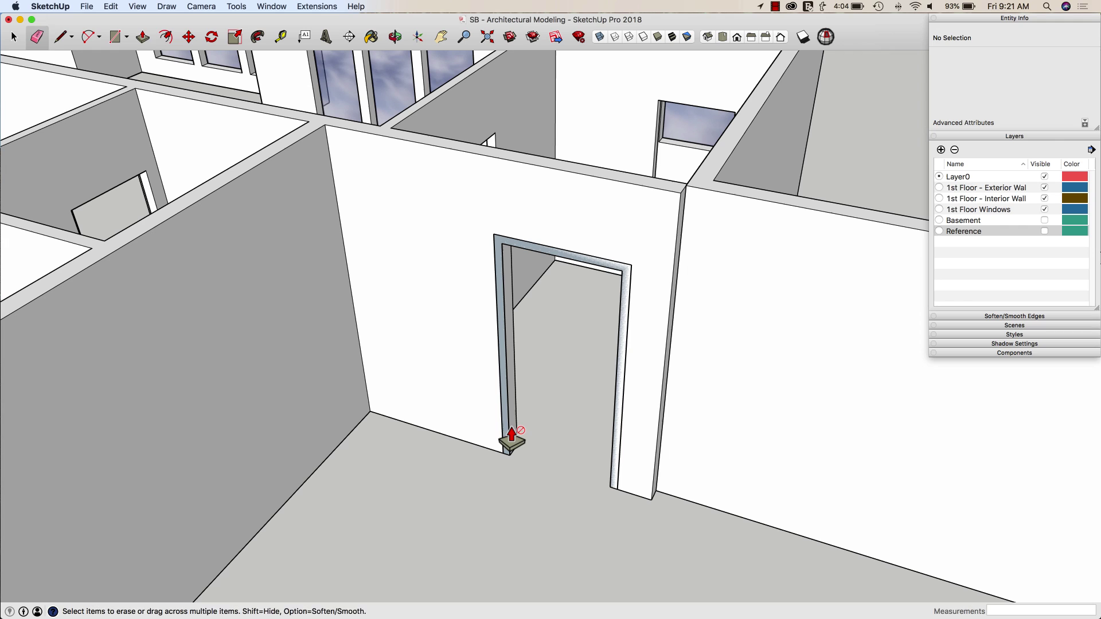
Push/Pull the door trim face out from the wall by 1/2".
key("p")
left_click(504, 445)
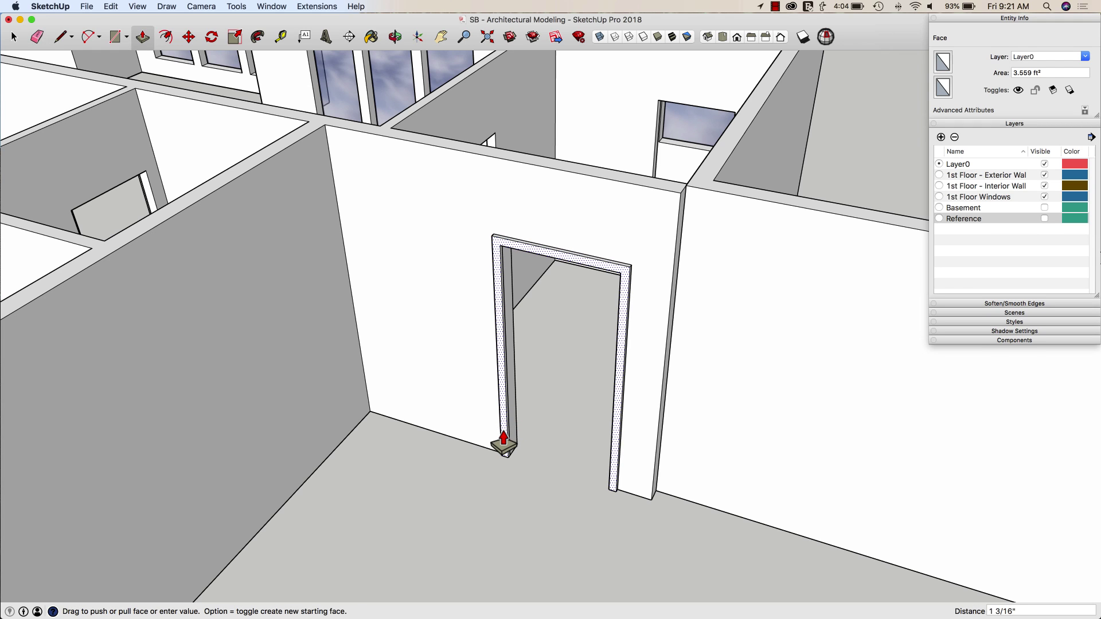
key("Return")
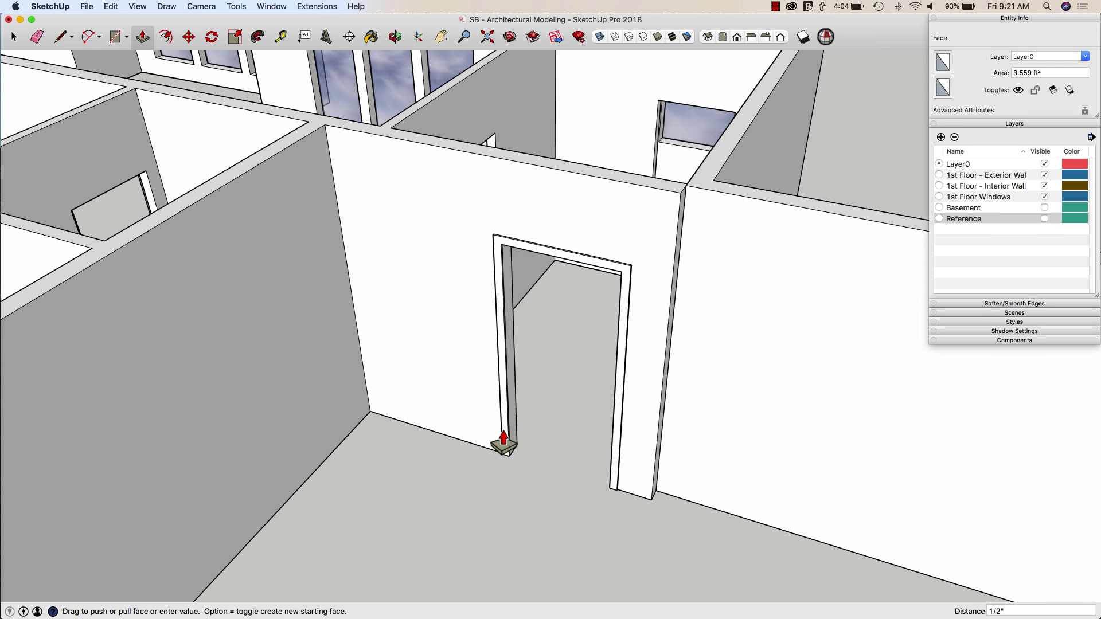
Select the whole door trim and copy it 6" through the wall to the opposite side of the doorway.
key("space")
triple_click(507, 436)
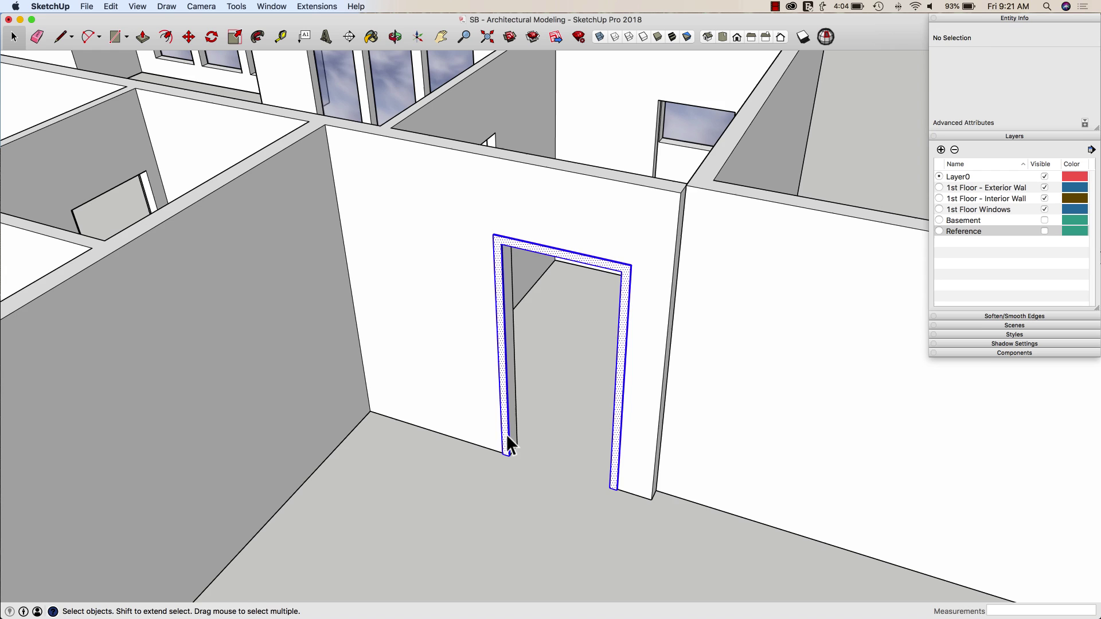
scroll(507, 453, "up", 5)
scroll(516, 462, "up", 3)
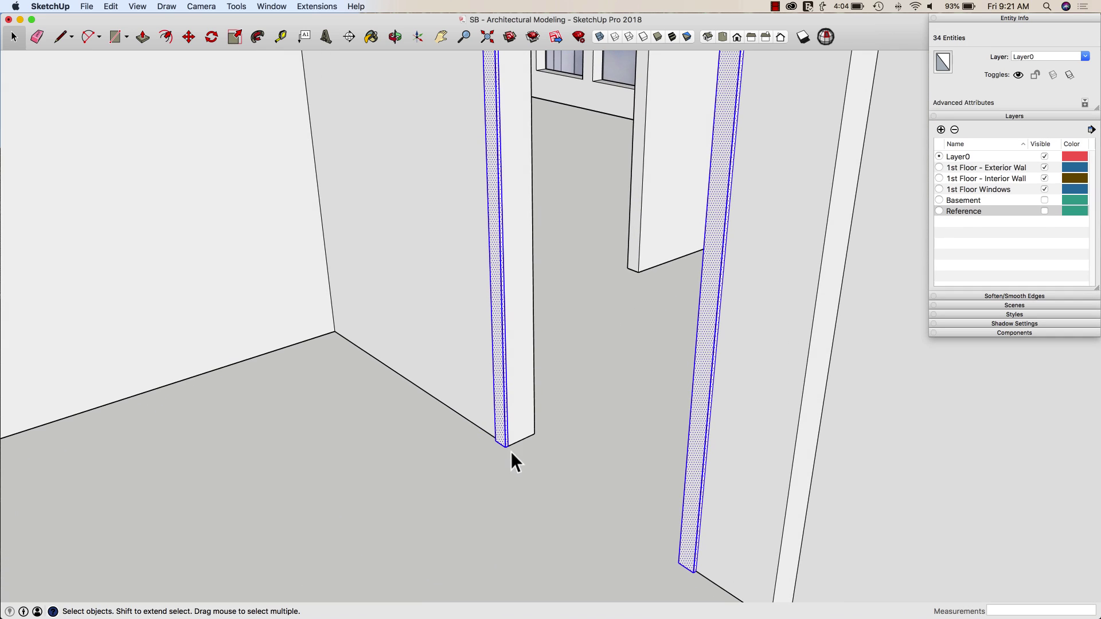
key("m")
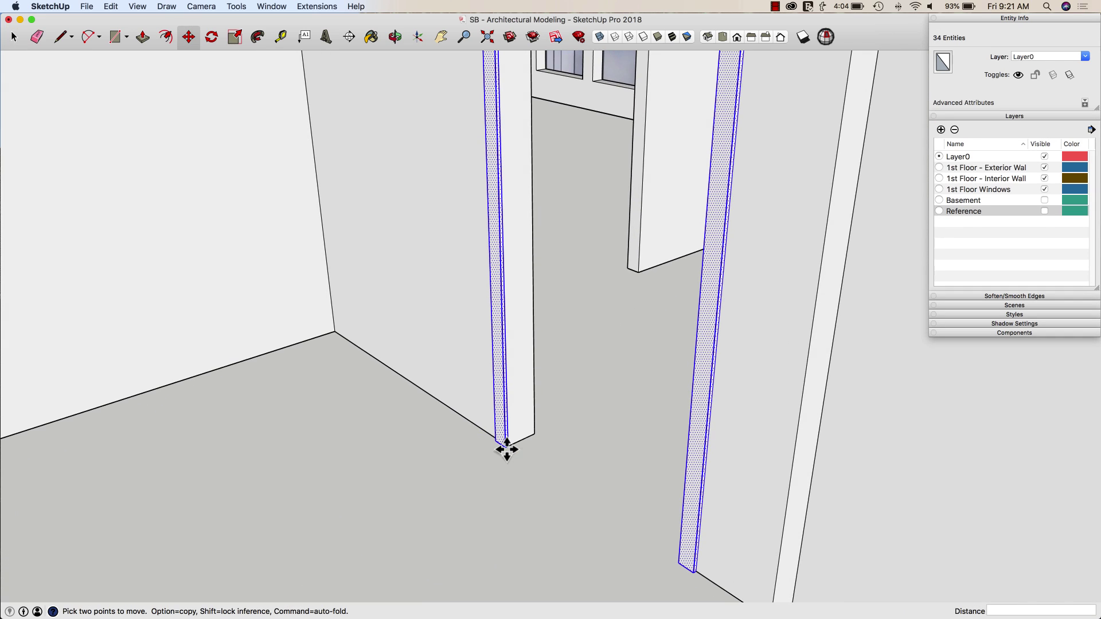
left_click(507, 449)
type("6")
key("Return")
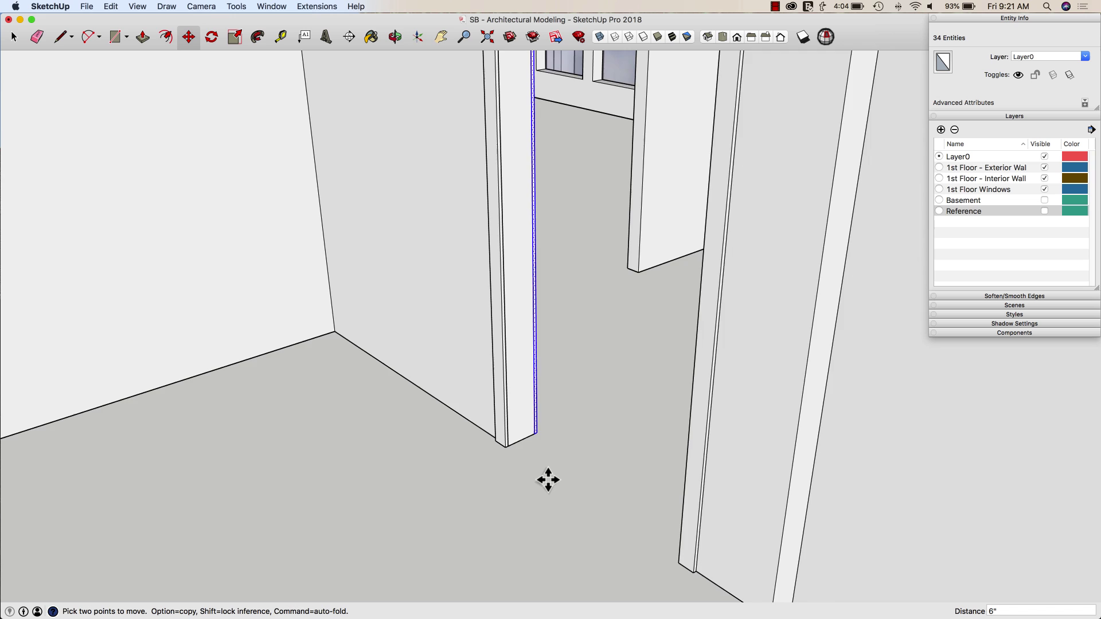
Add the original door trim to the selected copy, make both trims one group, and clear the selection.
scroll(509, 495, "down", 5)
scroll(490, 494, "up", 3)
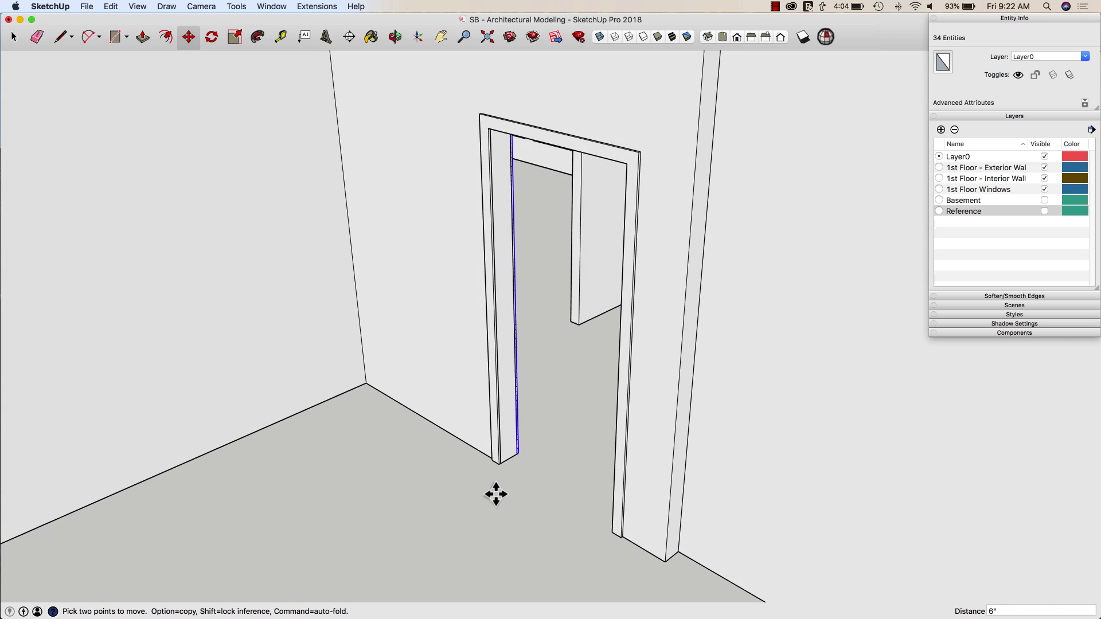
key("space")
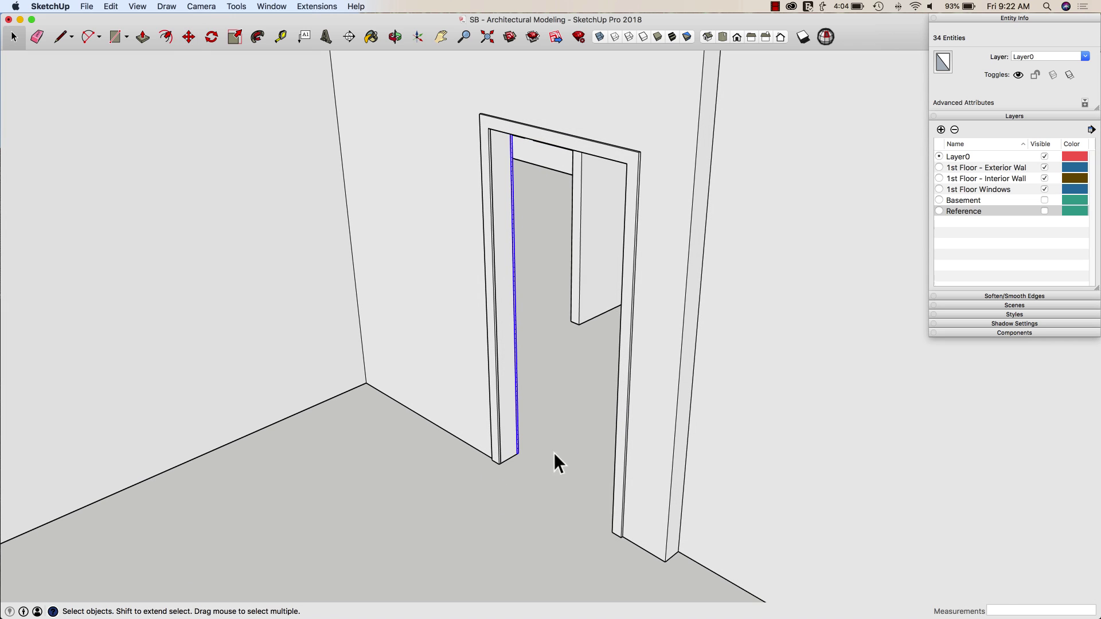
scroll(535, 439, "down", 4)
scroll(535, 439, "up", 6)
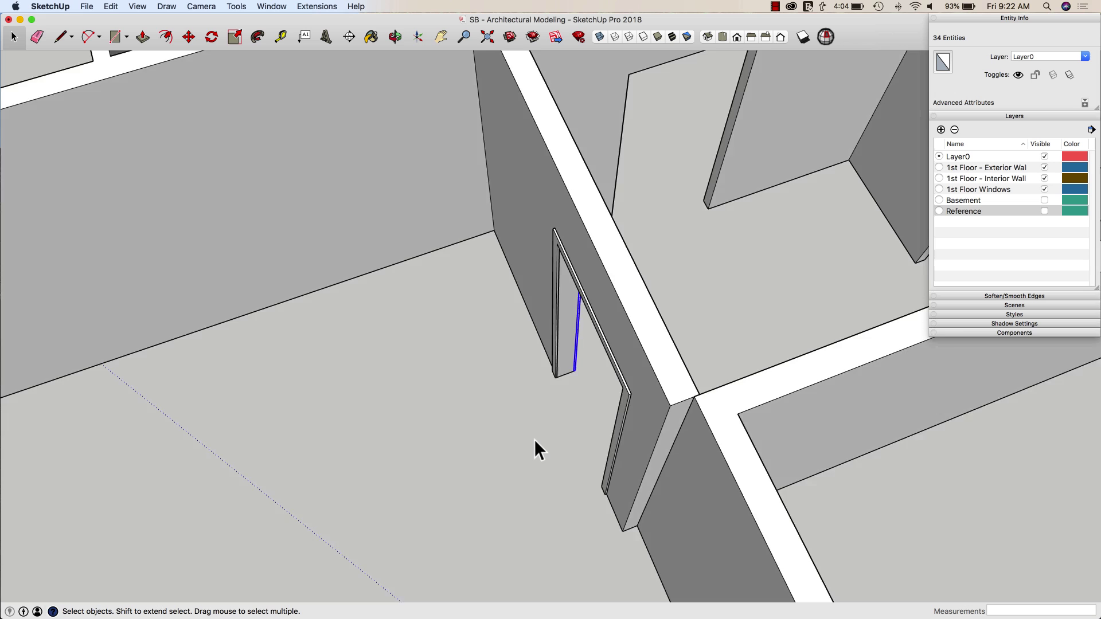
scroll(597, 345, "down", 5)
scroll(595, 333, "up", 4)
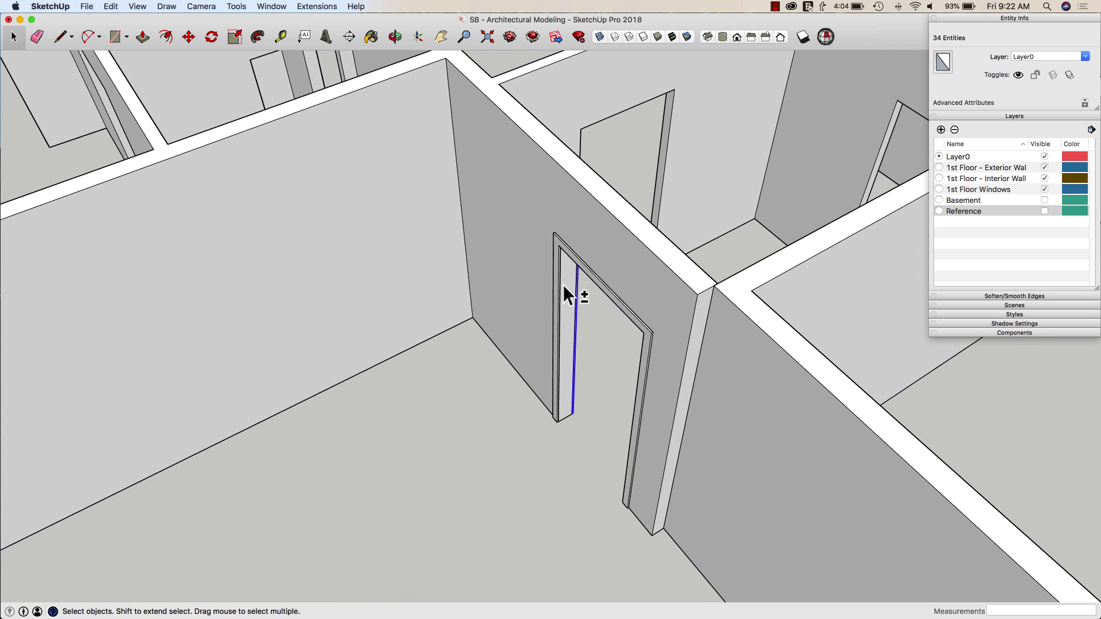
triple_click(556, 280, "shift")
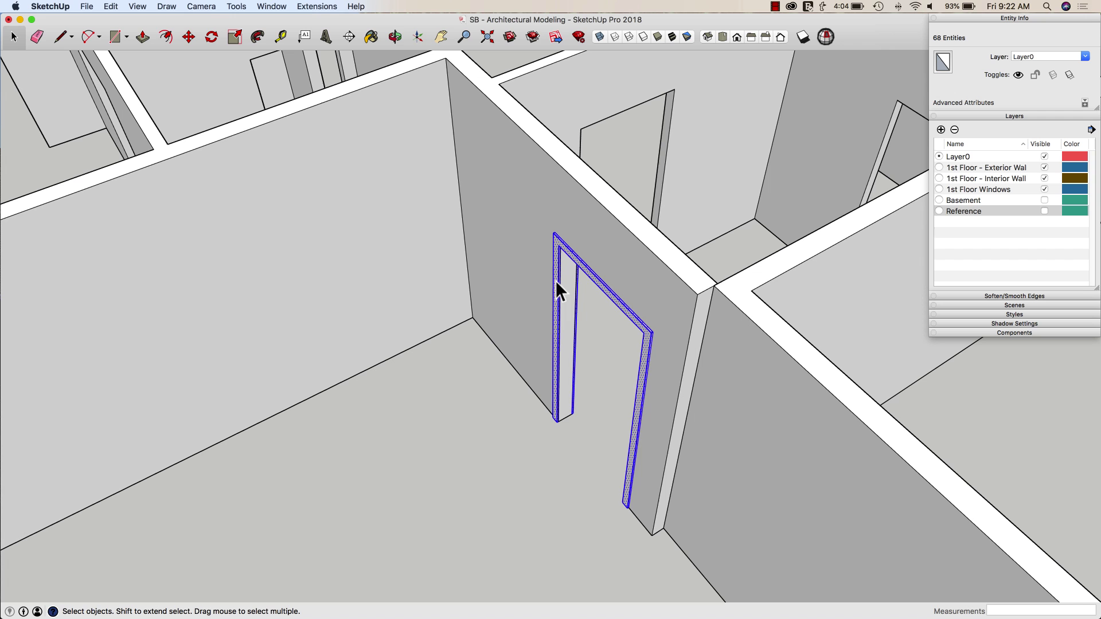
right_click(556, 281)
left_click(591, 369)
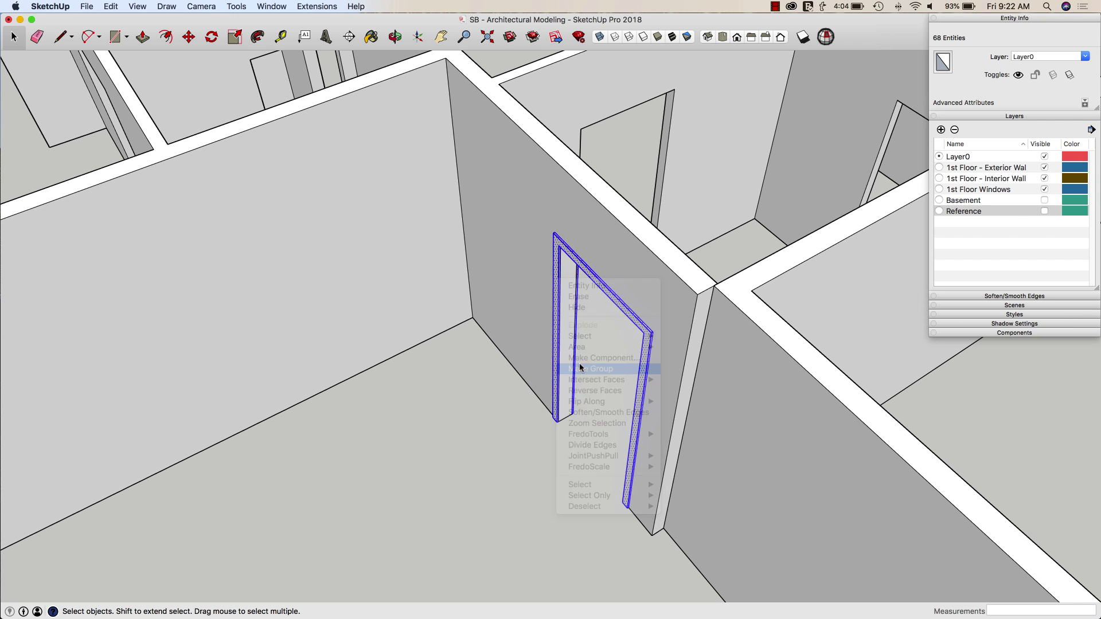
middle_click_drag(596, 370, 580, 413)
scroll(573, 415, "up", 2)
key("super+t")
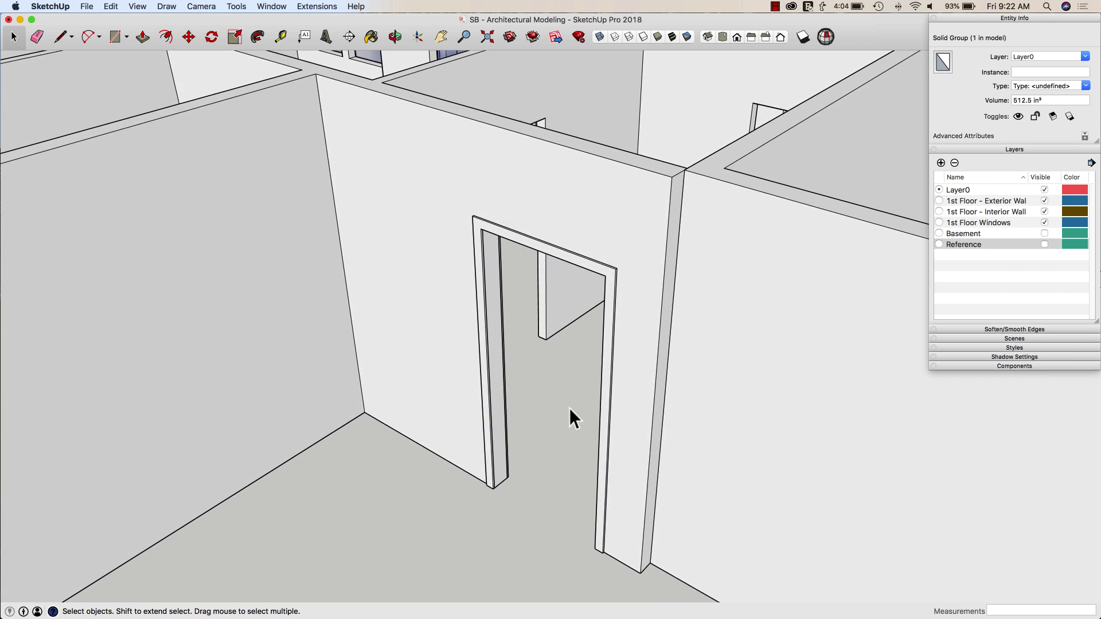
scroll(522, 467, "up", 3)
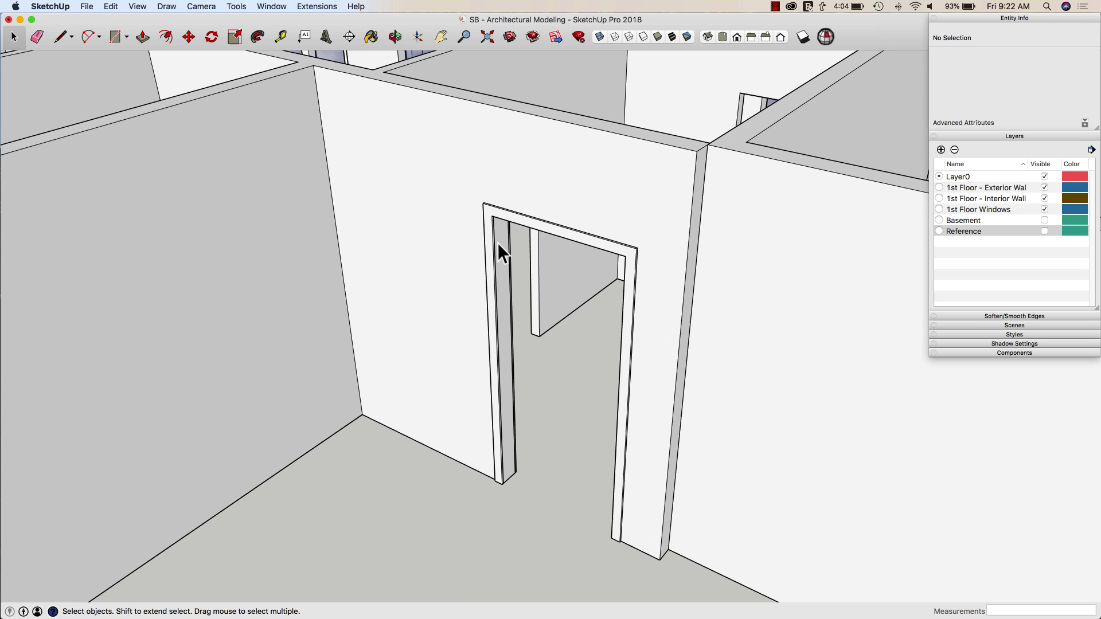
middle_click_drag(514, 297, 502, 453)
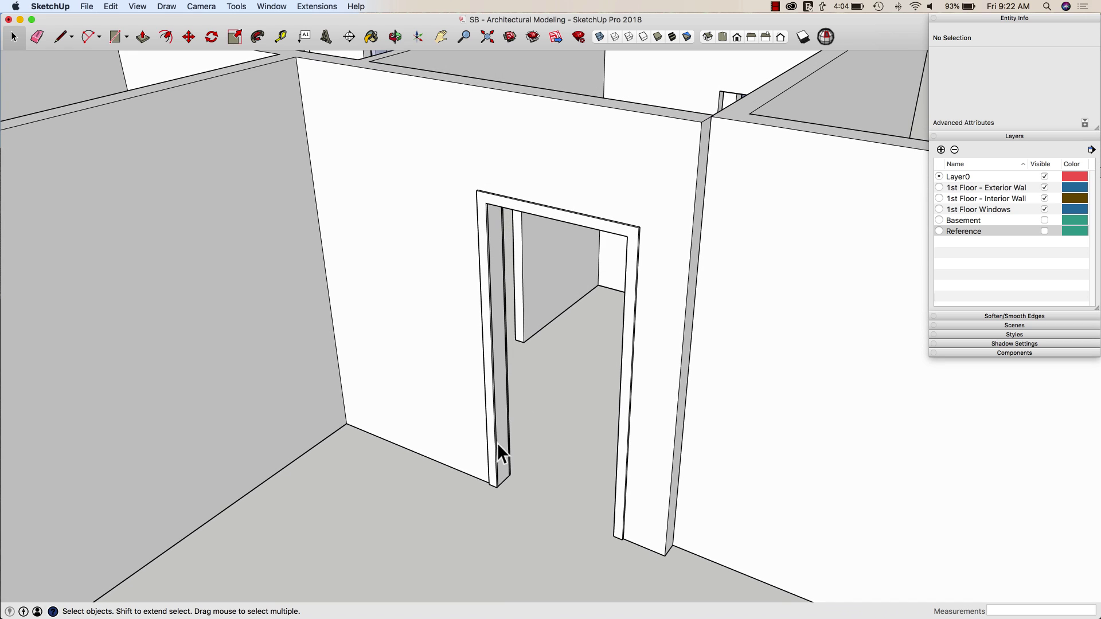
scroll(493, 390, "down", 5)
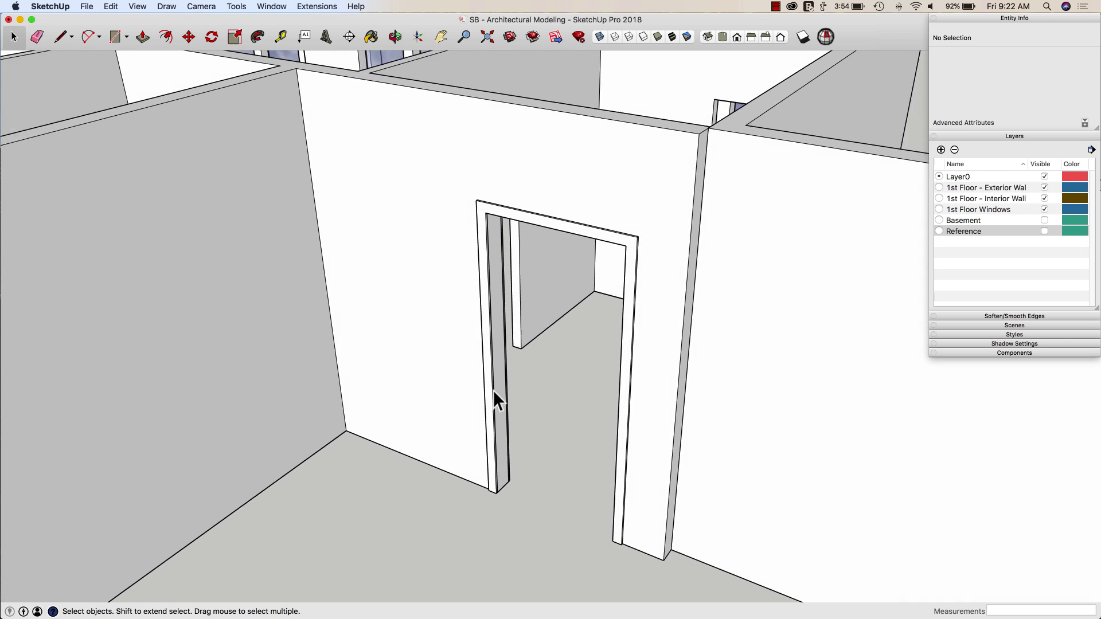
scroll(536, 350, "up", 5)
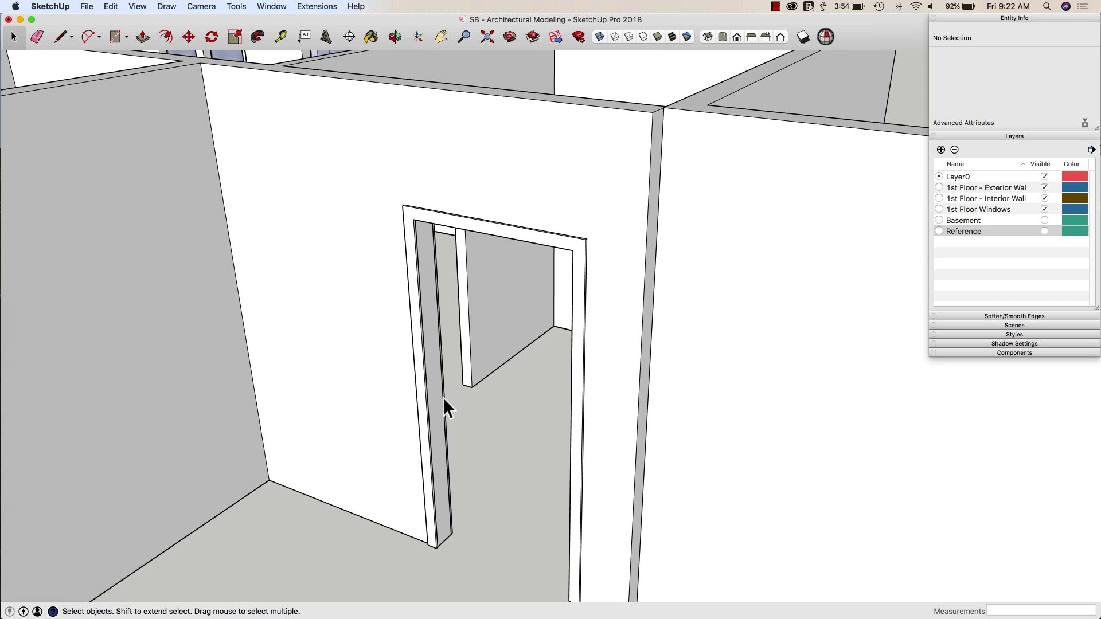
Draw a 3' by 1.5" rectangle on the floor of the trimmed doorway, spanning between the two jambs.
scroll(442, 398, "down", 3)
scroll(442, 410, "down", 3)
scroll(603, 402, "up", 2)
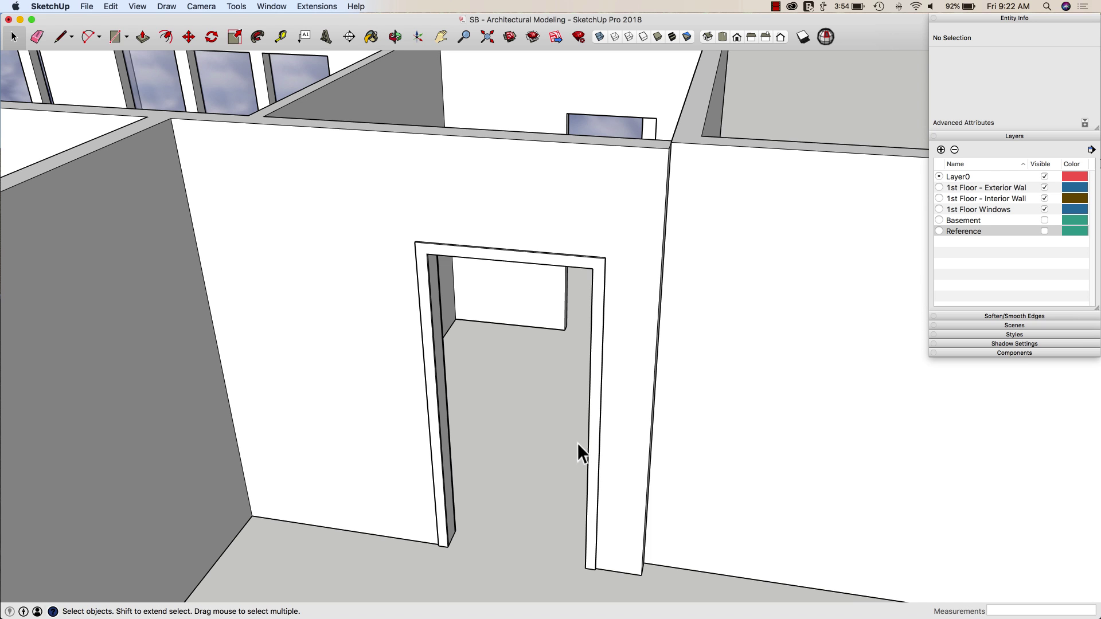
left_click(596, 438)
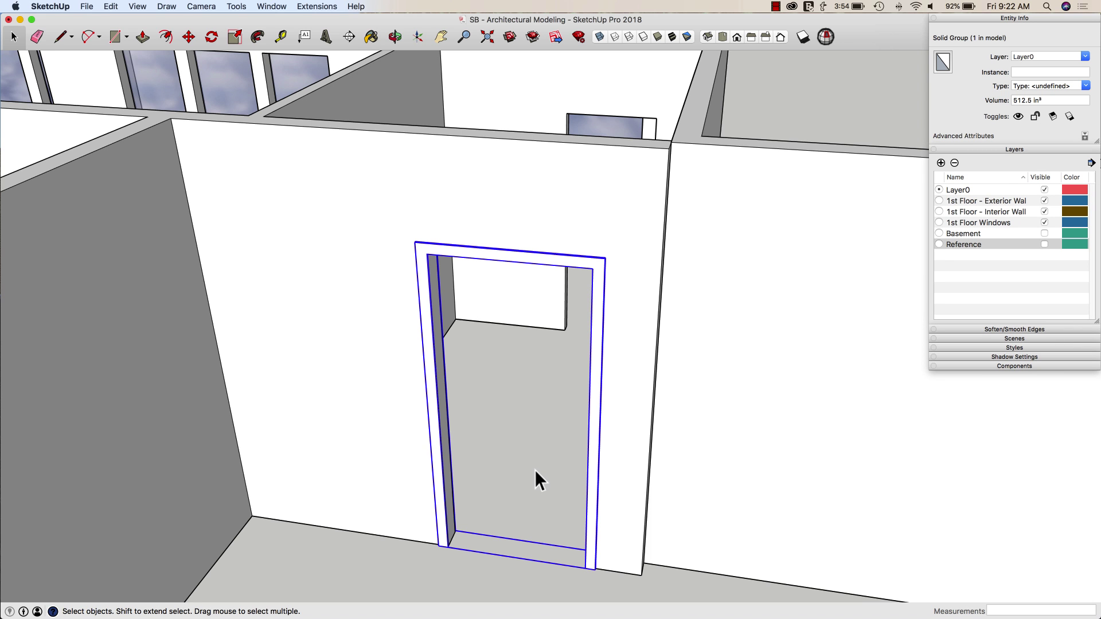
middle_click_drag(534, 469, 435, 465)
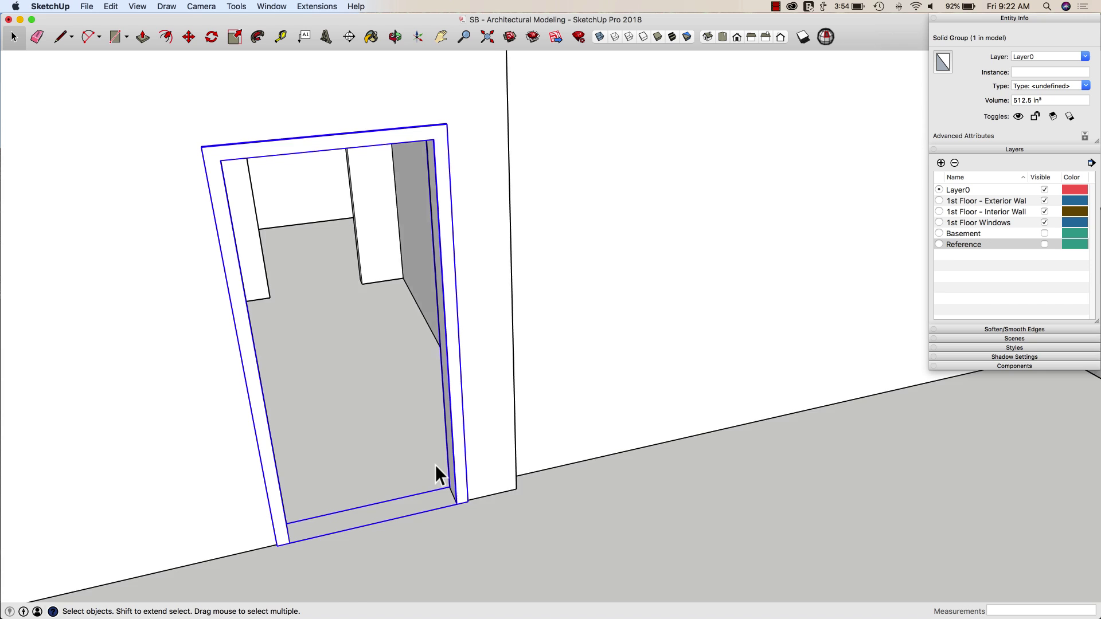
scroll(439, 462, "up", 5)
scroll(370, 482, "up", 5)
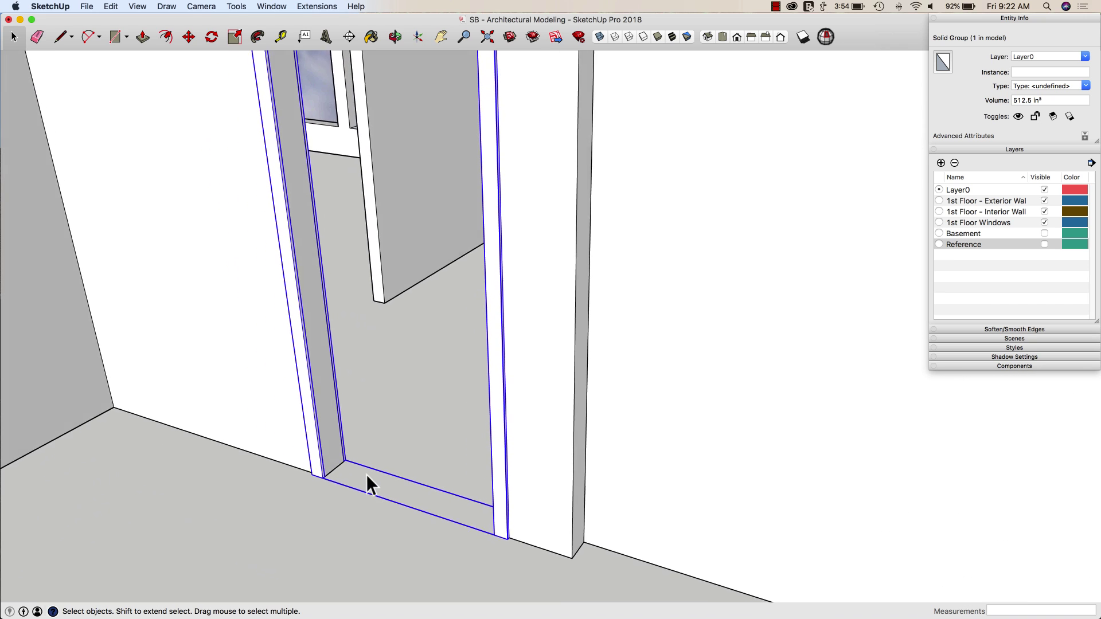
key("r")
scroll(331, 414, "up", 2)
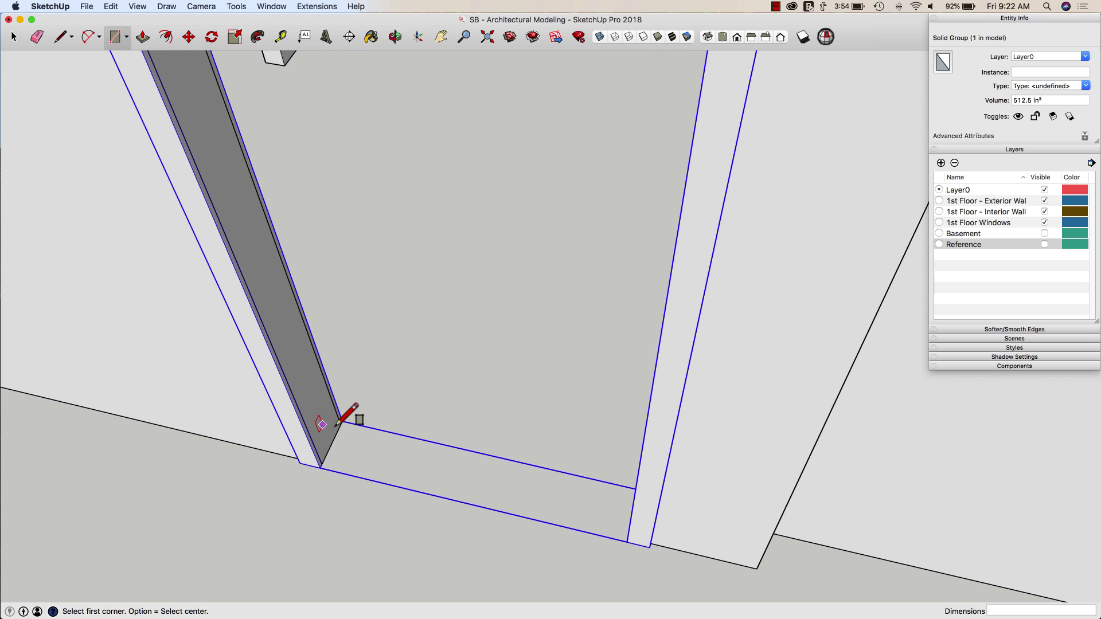
left_click(341, 425)
middle_click_drag(341, 425, 639, 489)
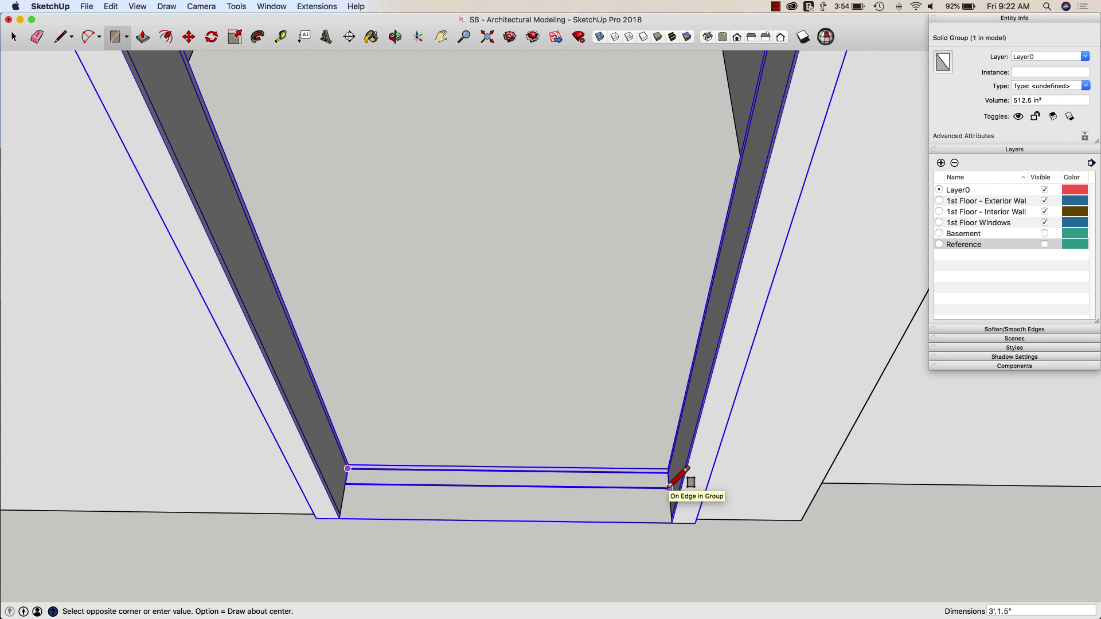
left_click(669, 488)
Push/Pull the floor rectangle up to the head of the door opening to form a door panel.
scroll(651, 454, "down", 1)
key("p")
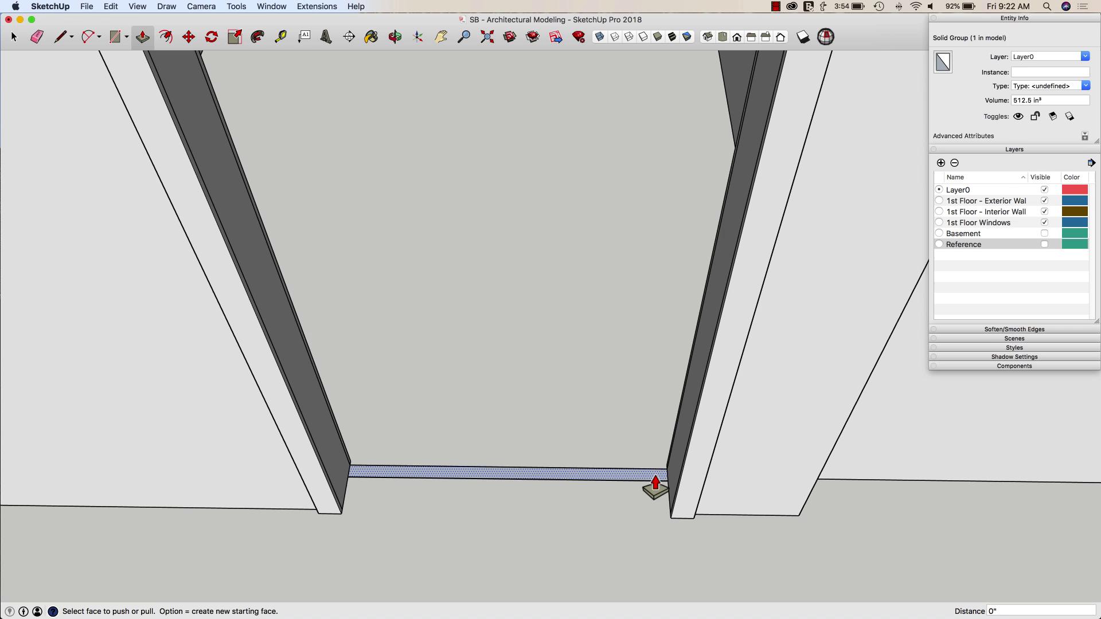
left_click(654, 479)
middle_click_drag(669, 403, 670, 273)
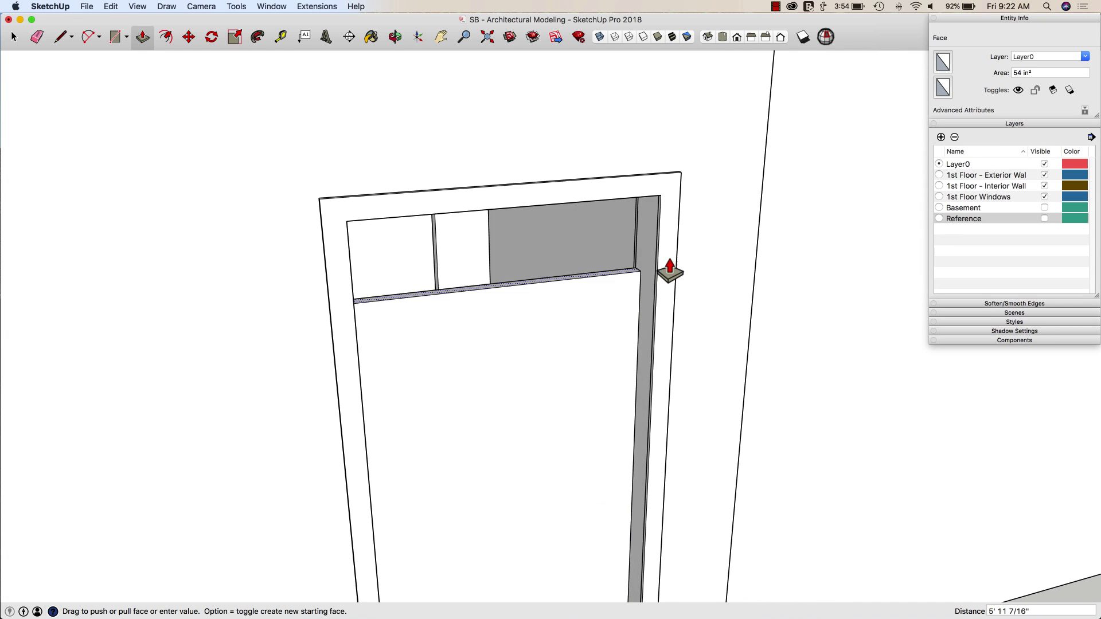
left_click(659, 204)
Select all connected geometry of the door panel and make it a group.
key("space")
scroll(571, 347, "up", 1)
triple_click(568, 341)
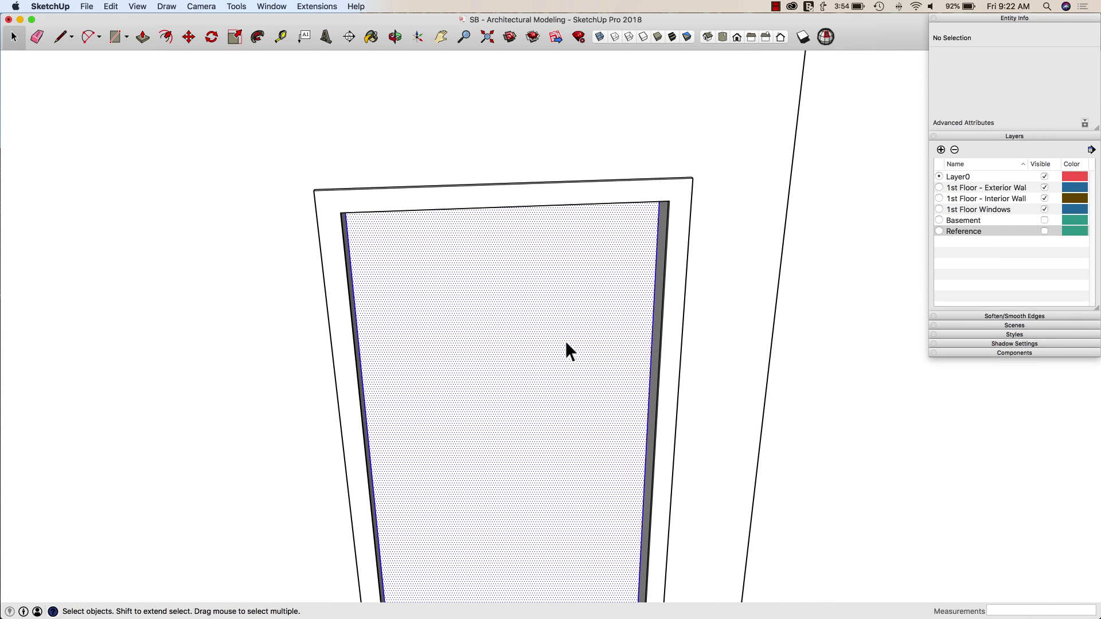
right_click(567, 340)
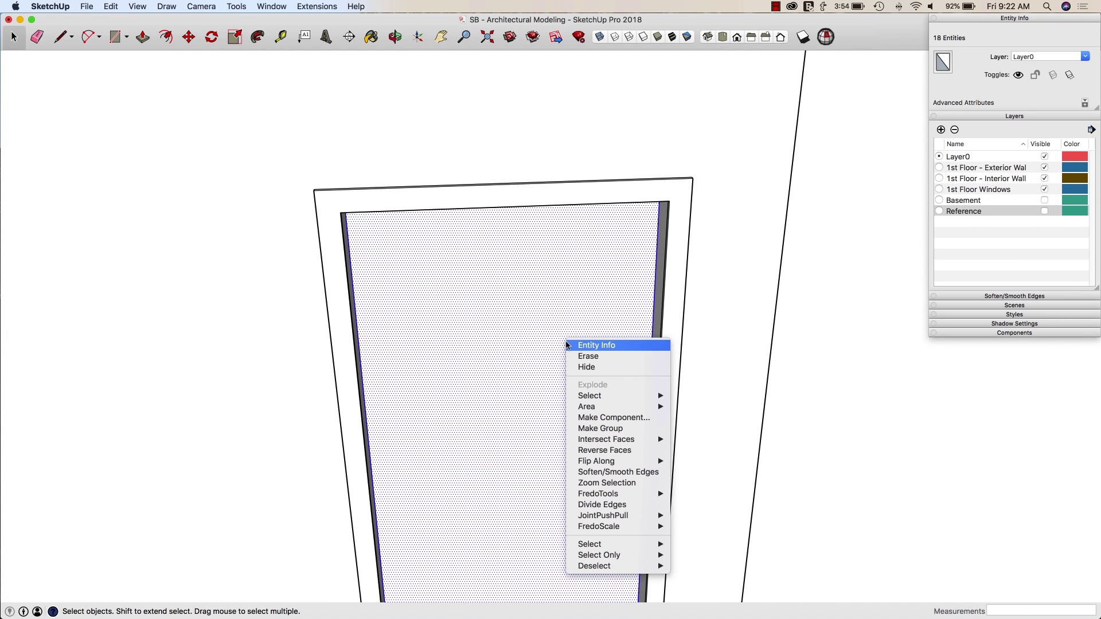
left_click(599, 428)
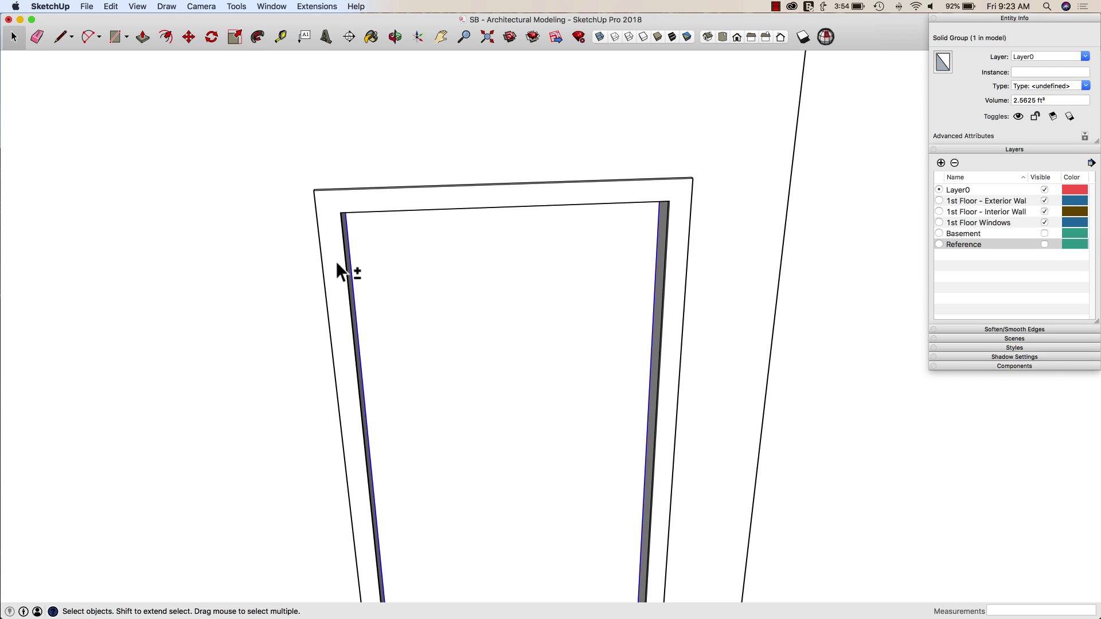
Add the door trim to the selected panel and make both a component named Interior Door.
left_click(336, 261, "shift")
right_click(336, 260)
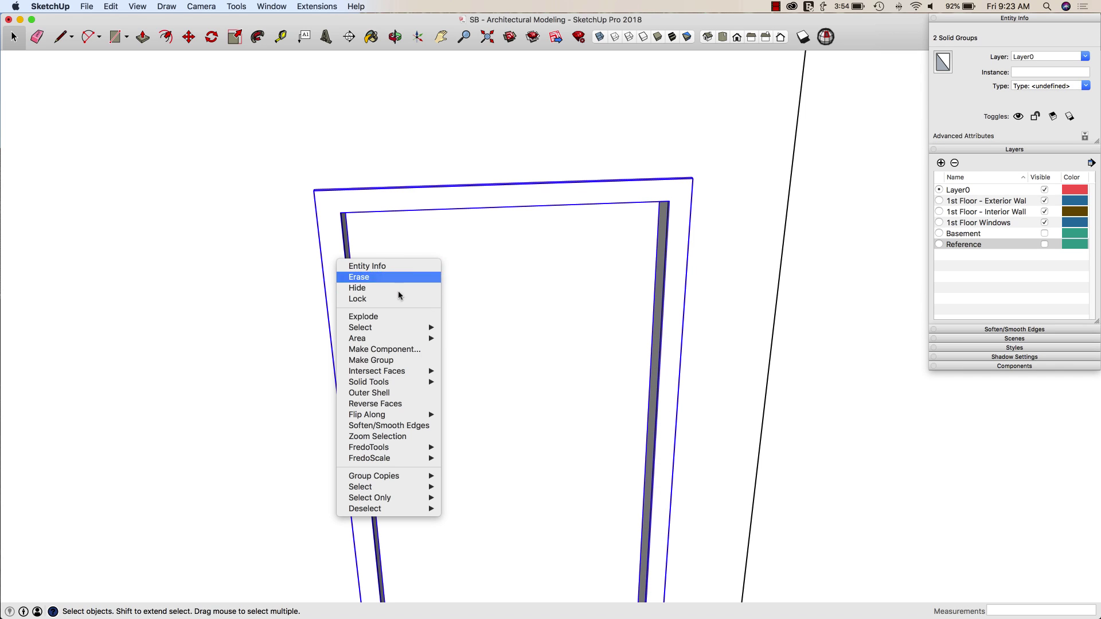
left_click(431, 354)
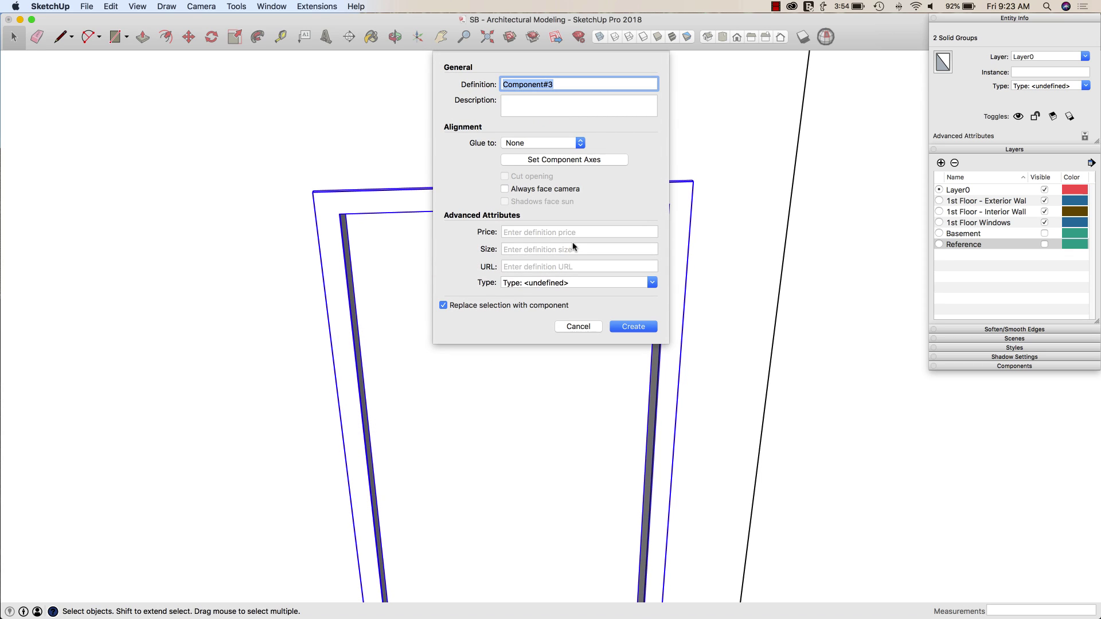
key("BackSpace")
left_click(629, 326)
Inside the Interior Door component, rotate the door panel 45 degrees open about its bottom corner at the jamb.
middle_click_drag(627, 344, 620, 448)
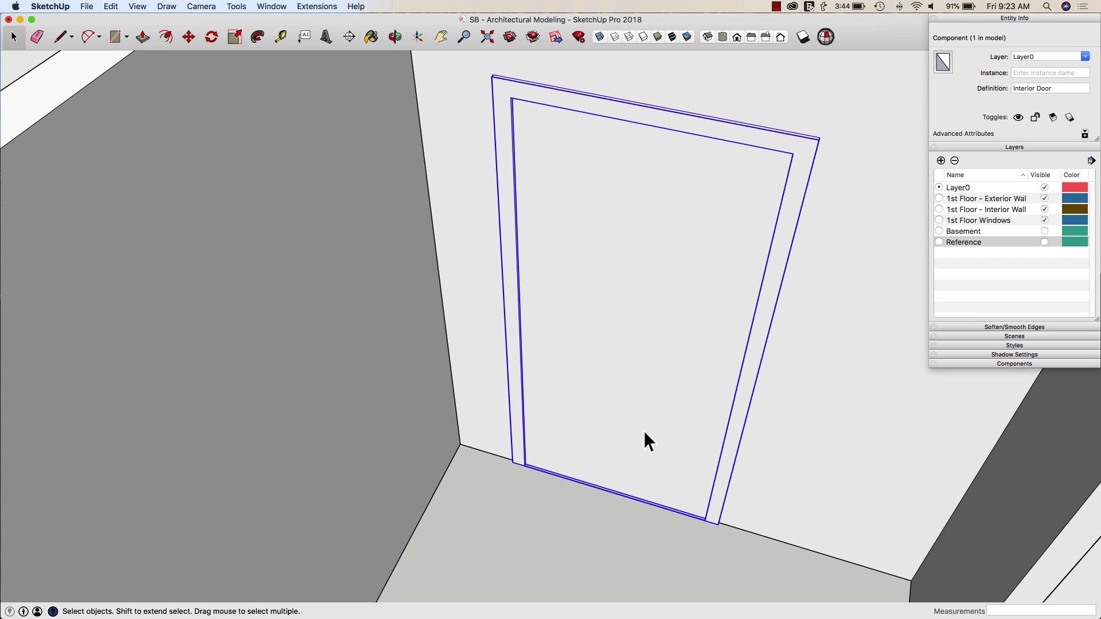
mouse_move(603, 425)
middle_mouse_down()
mouse_move(561, 418)
mouse_move(605, 417)
middle_mouse_up()
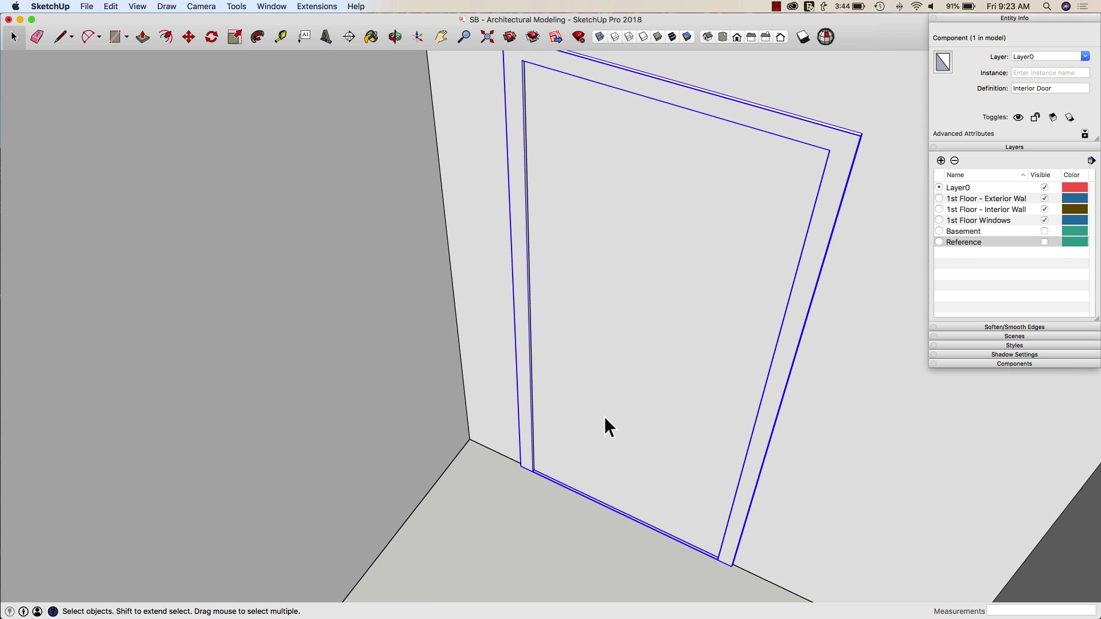
double_click(609, 452)
left_click(607, 445)
scroll(651, 463, "up", 3)
scroll(651, 464, "up", 2)
key("q")
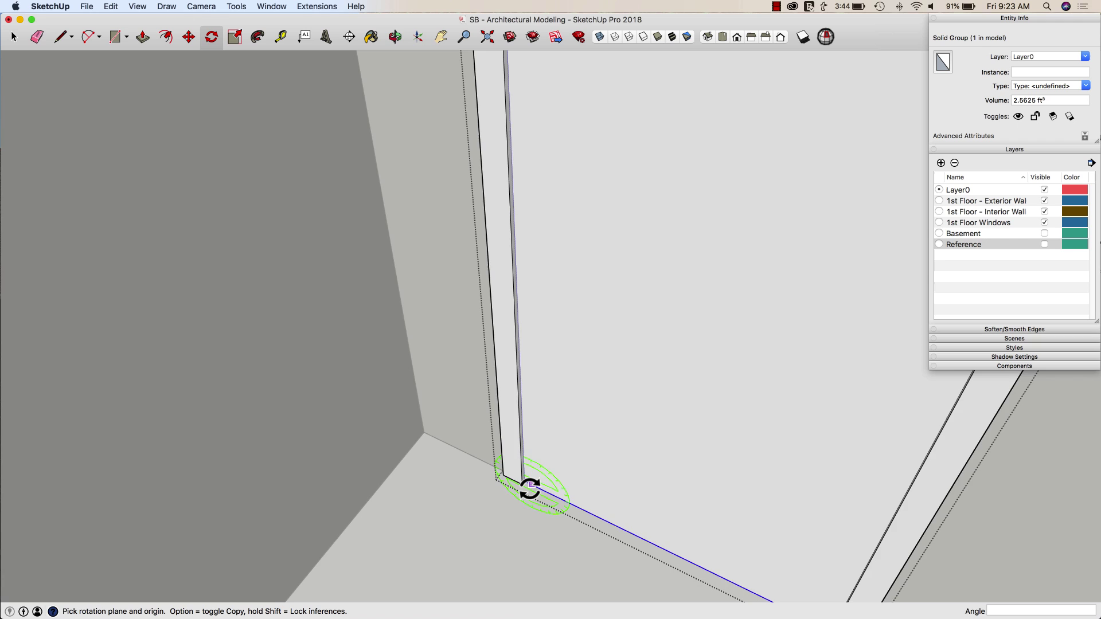
middle_click_drag(529, 492, 541, 450)
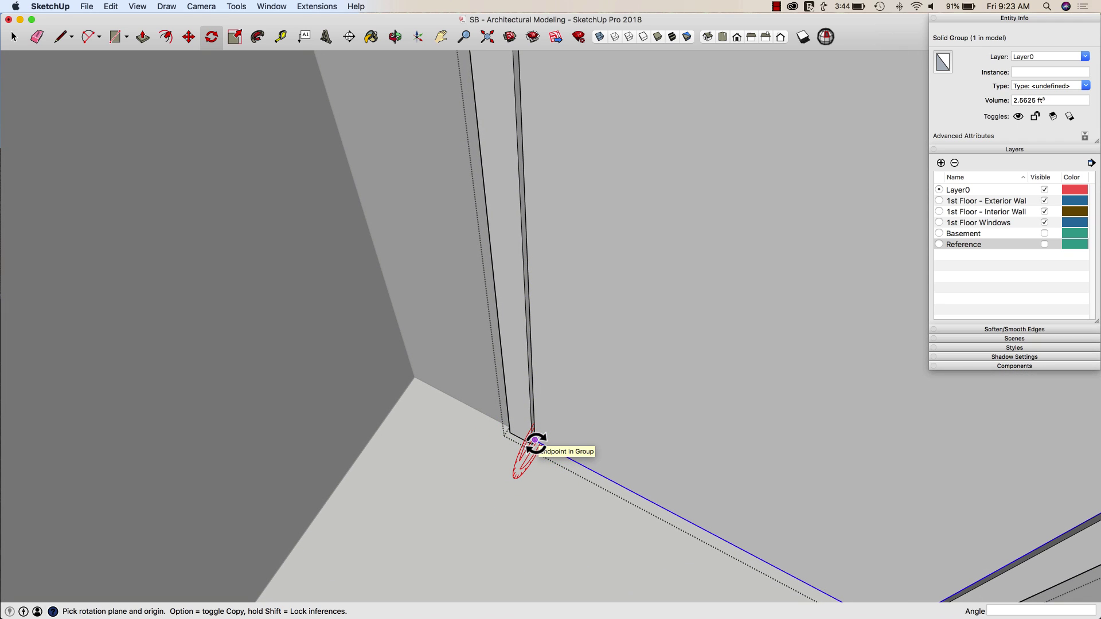
left_click(534, 440)
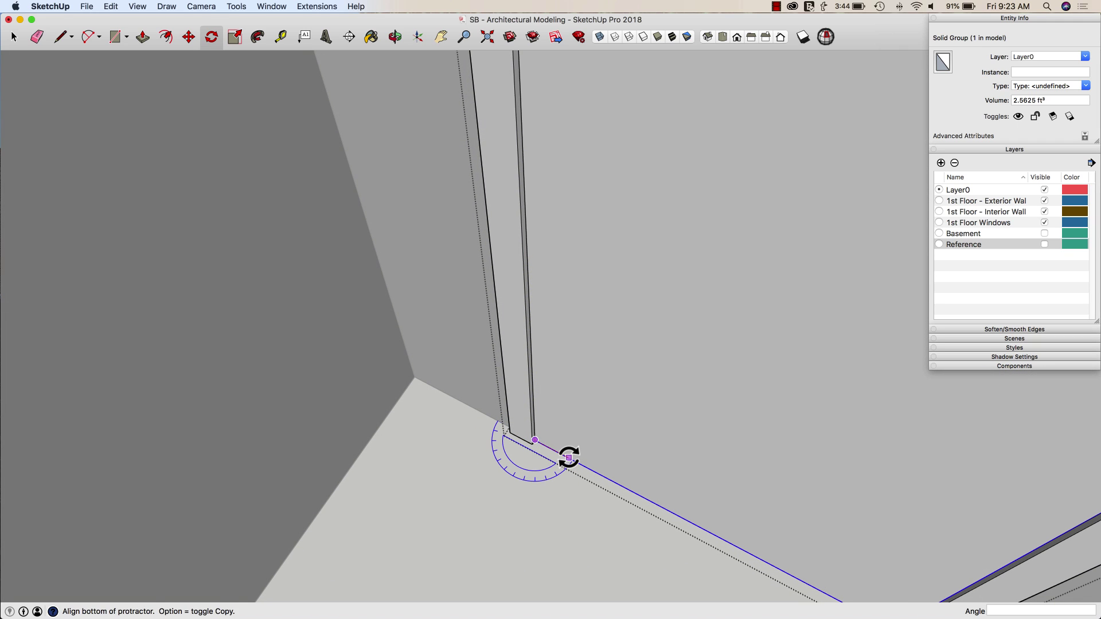
left_click(569, 458)
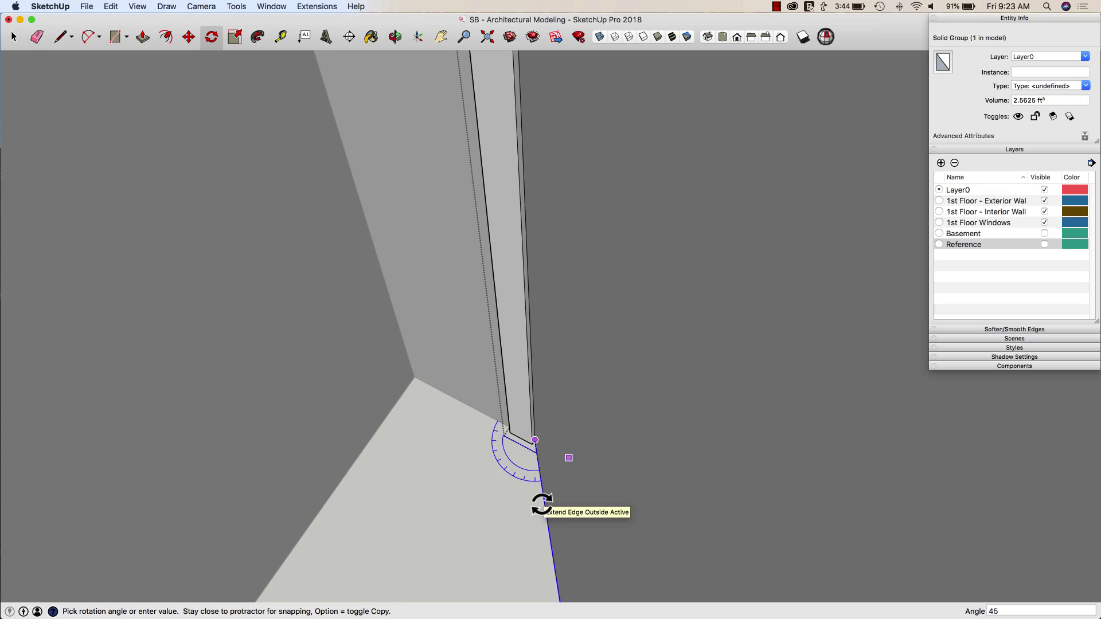
left_click(542, 505)
Leave the component's editing mode and select the whole Interior Door component in the model.
scroll(542, 505, "down", 3)
scroll(543, 504, "up", 5)
middle_click_drag(544, 504, 543, 202)
key("space")
scroll(577, 314, "down", 3)
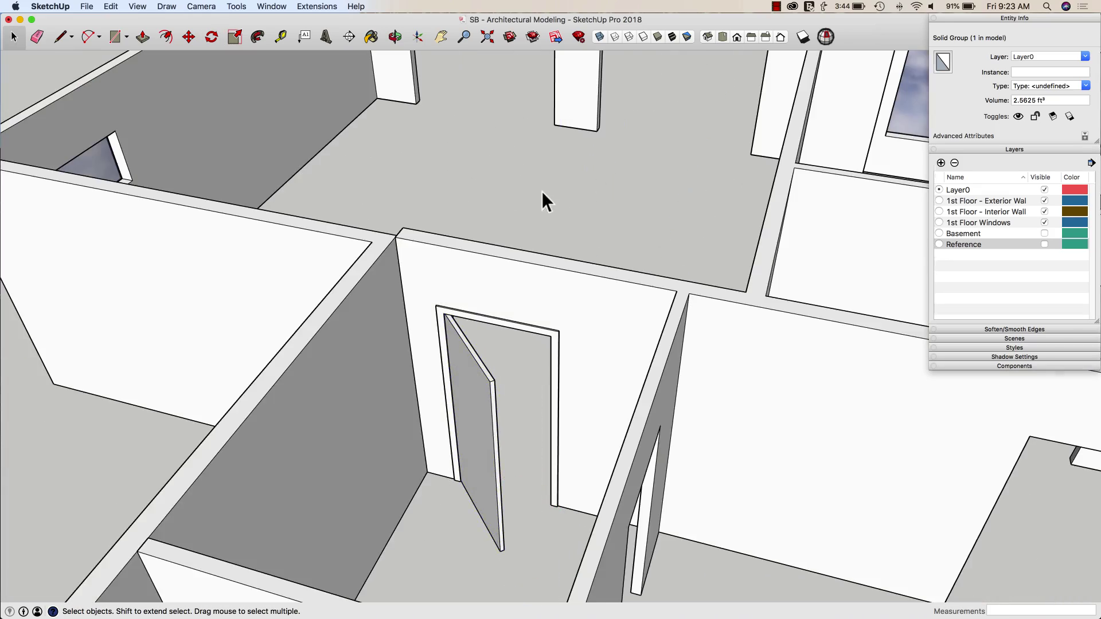
scroll(545, 210, "up", 3)
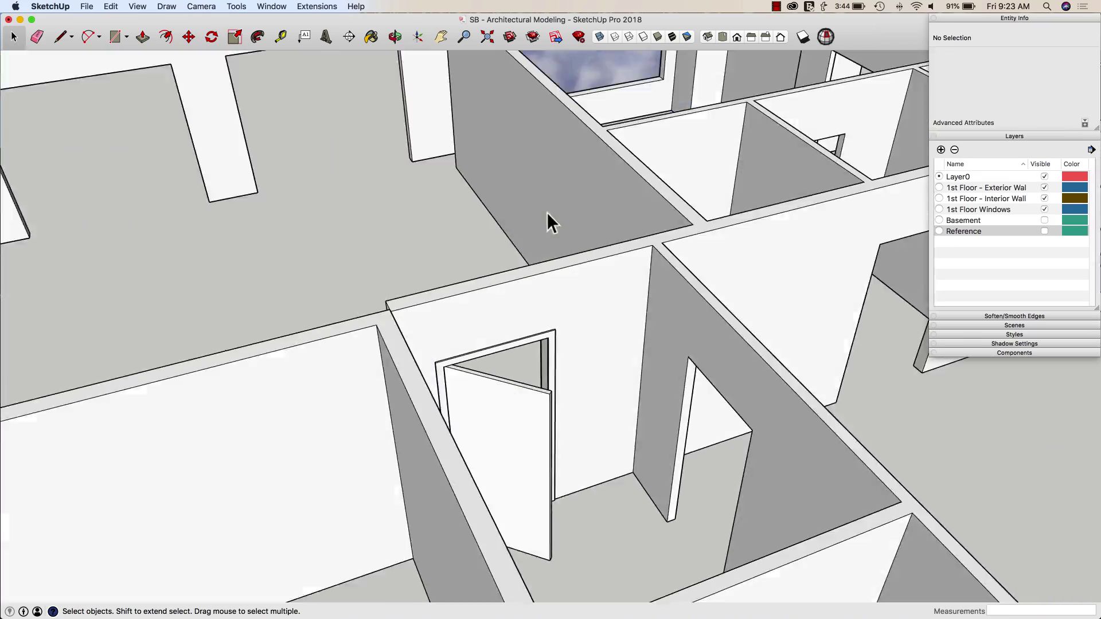
scroll(635, 322, "down", 3)
middle_click_drag(634, 322, 632, 373)
scroll(617, 378, "up", 2)
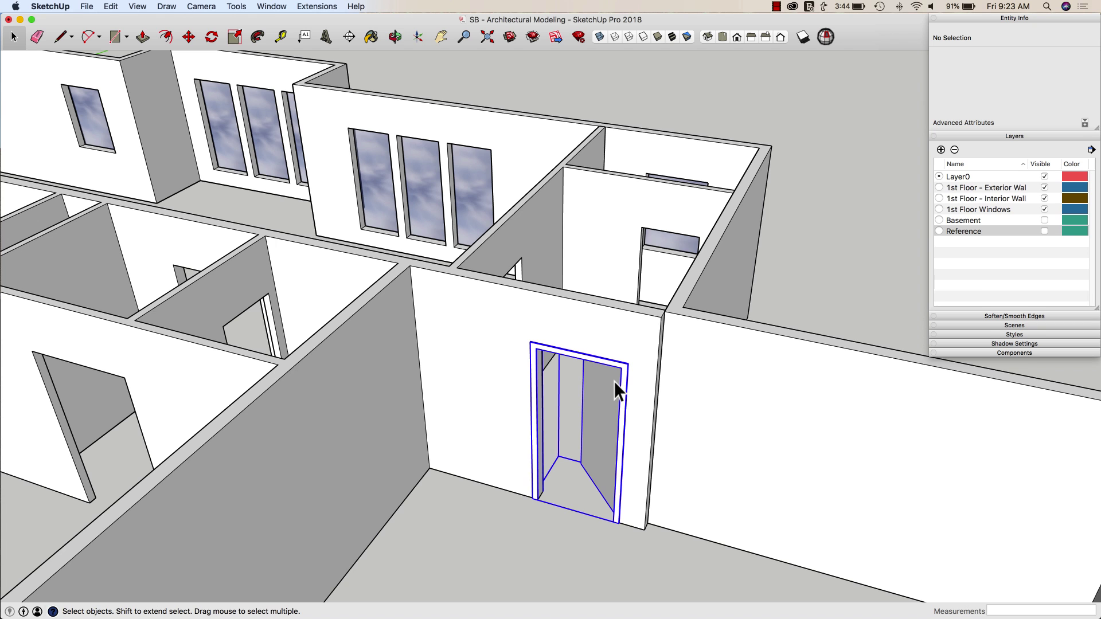
left_click(614, 381)
middle_click_drag(596, 446, 465, 394)
scroll(567, 390, "up", 3)
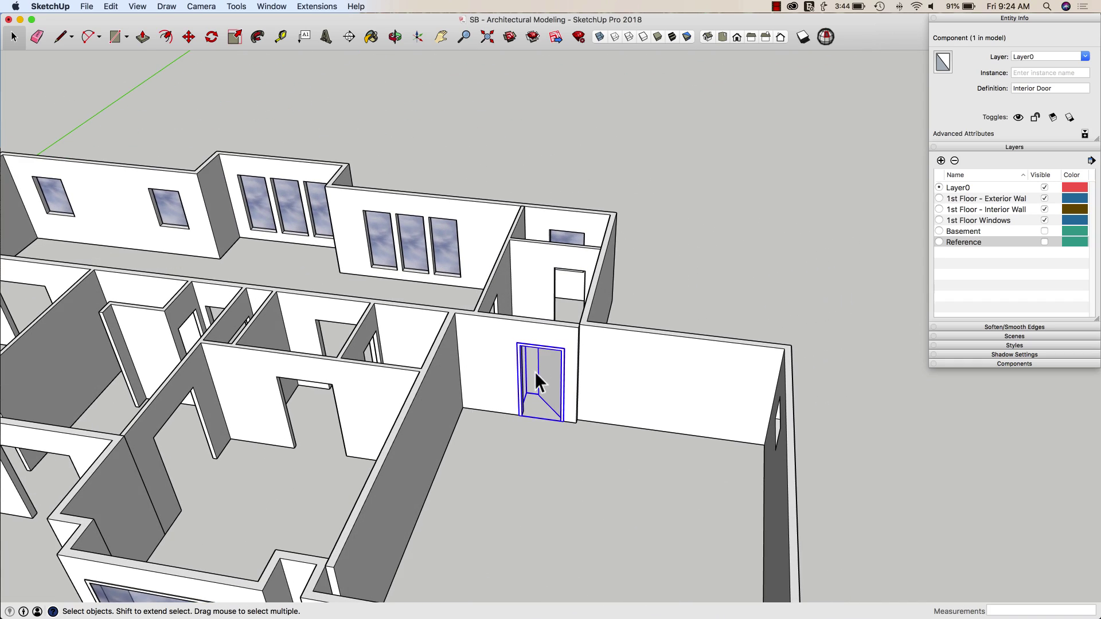
middle_click_drag(558, 390, 576, 206)
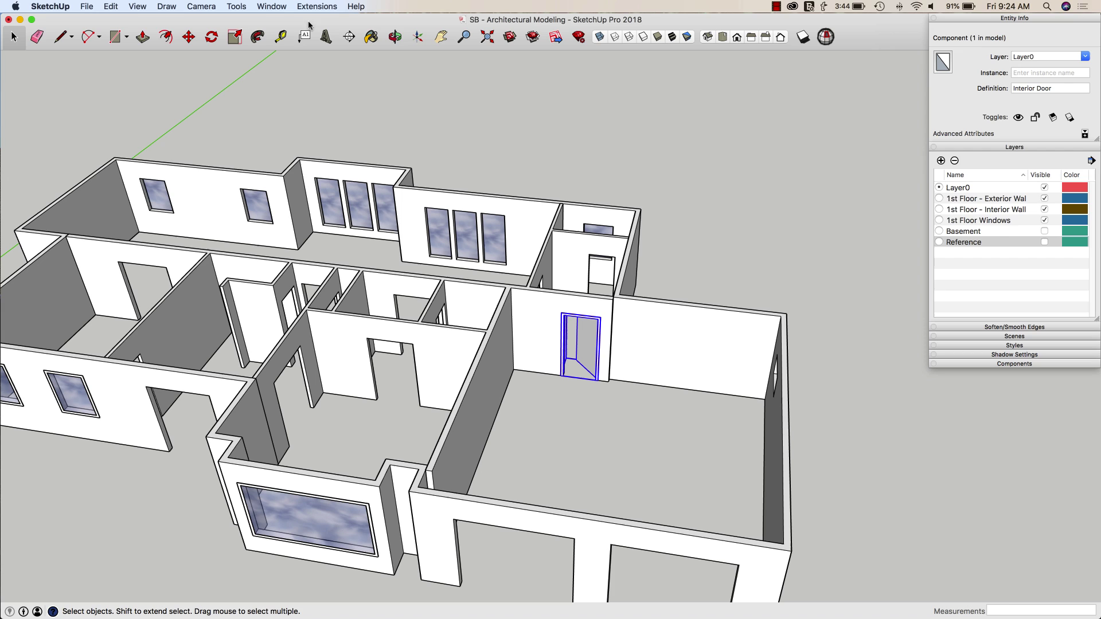
Place a horizontal section plane across the tops of the first-floor walls, keeping the default name and symbol.
left_click(349, 37)
left_click(475, 298)
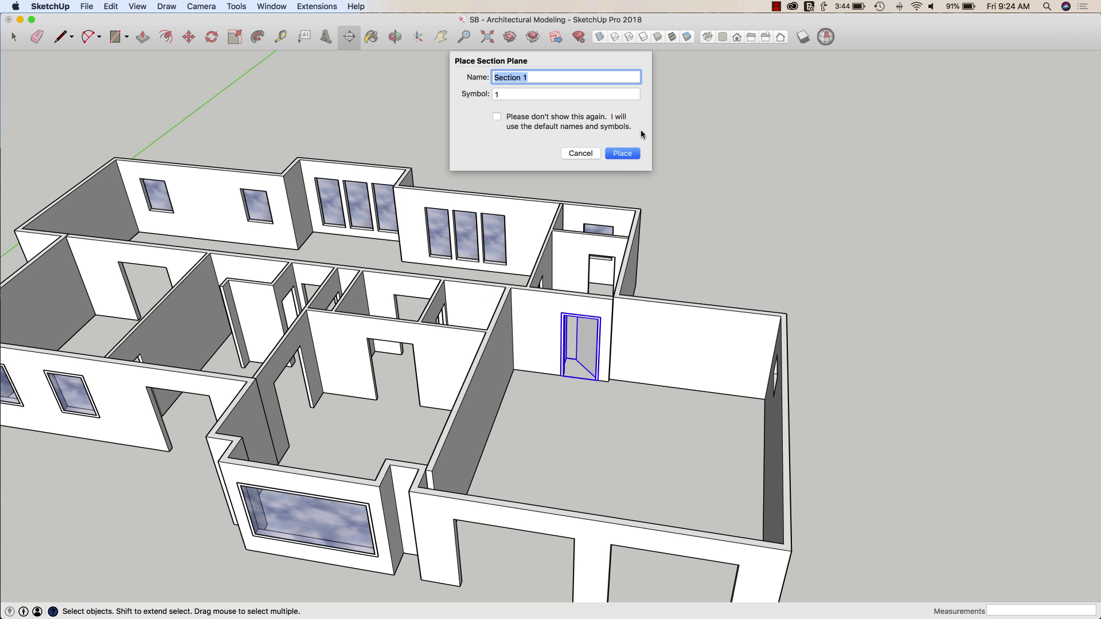
left_click(633, 156)
left_click(525, 285)
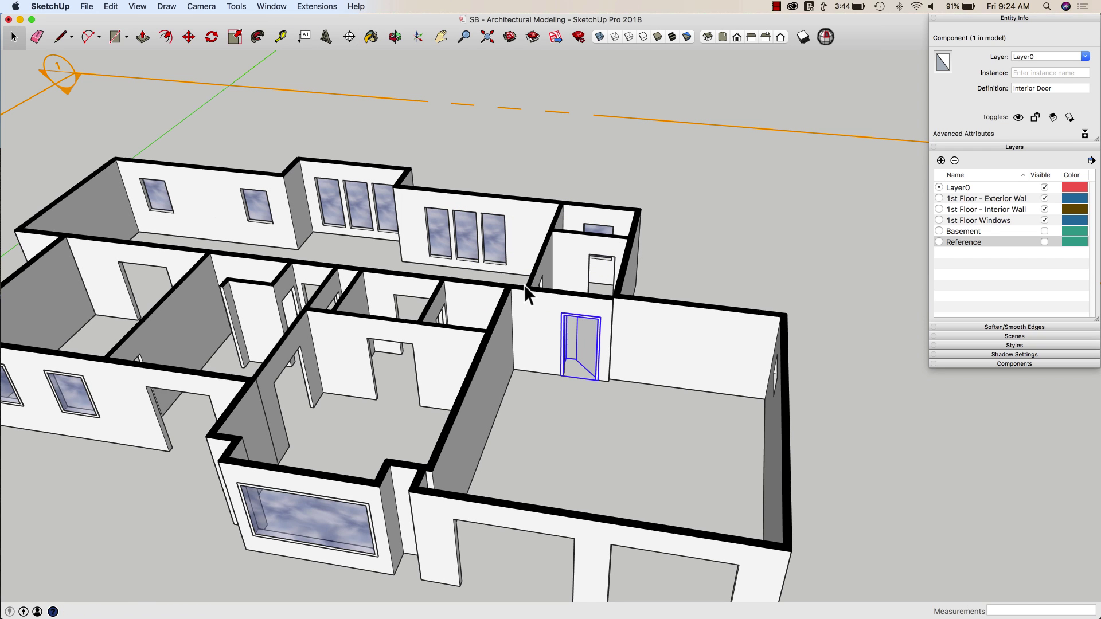
key("m")
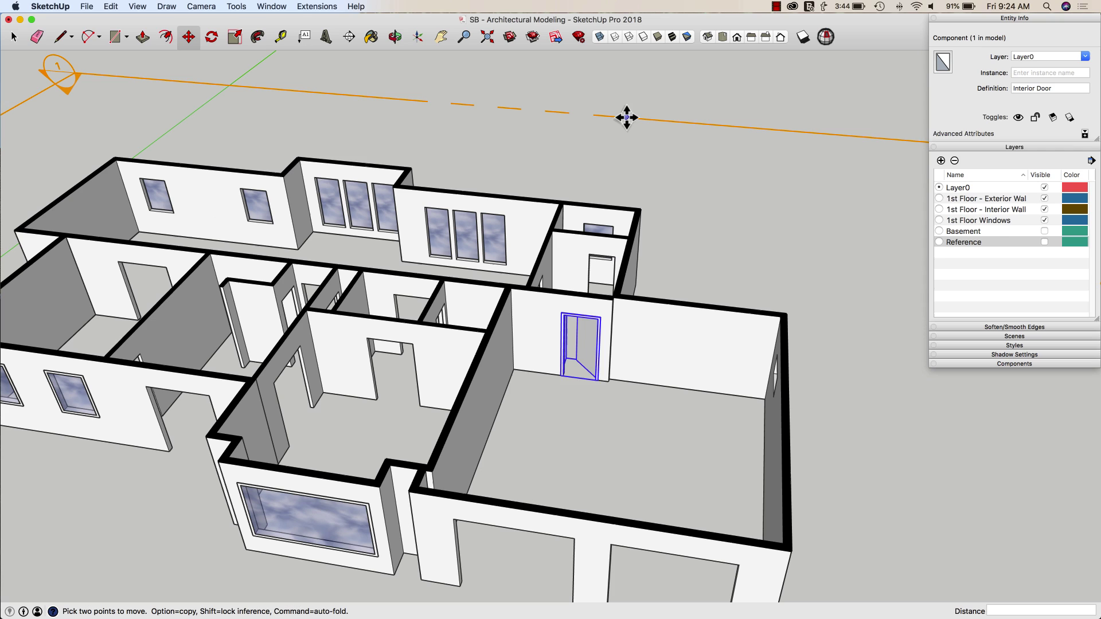
left_click(626, 119)
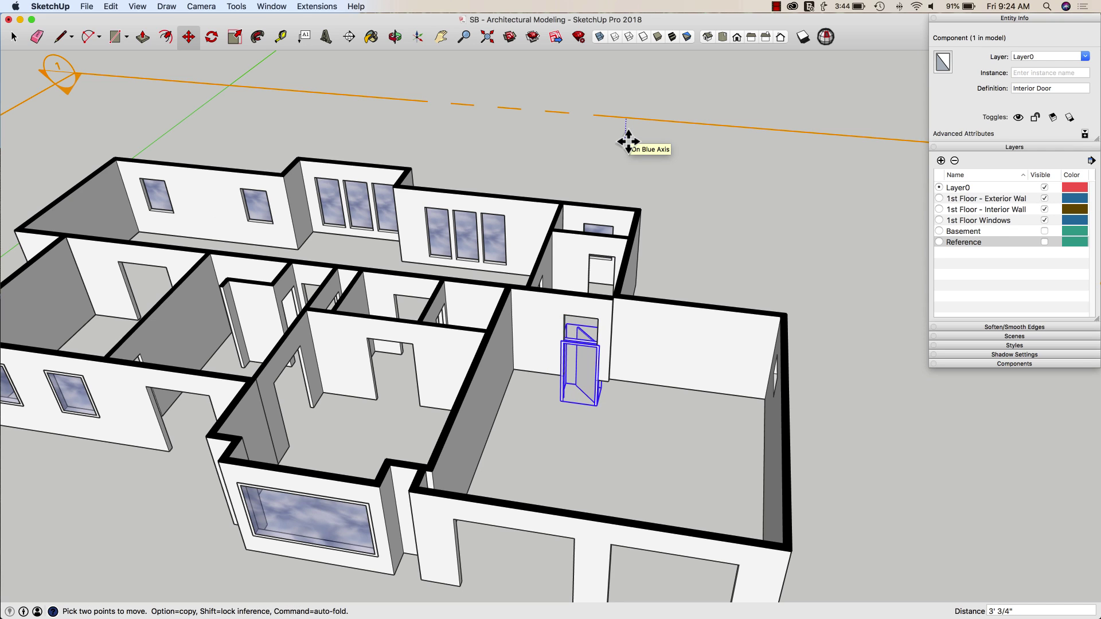
key("Escape")
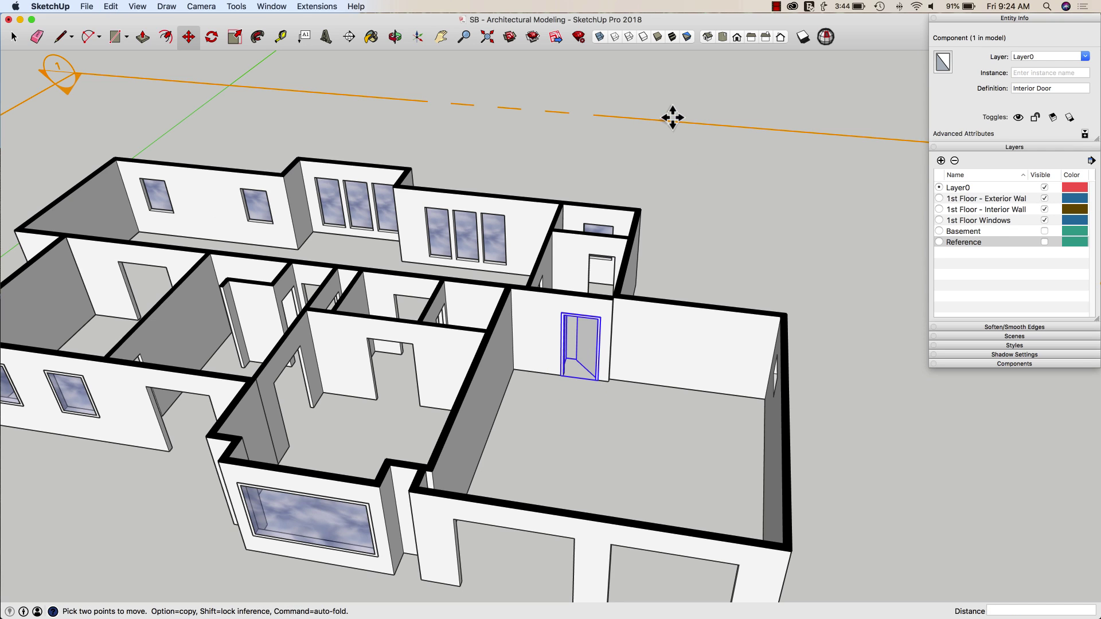
key("space")
Clear the door selection and move the section plane down about 4' 7 1/4" so it cuts through the walls and door.
left_click(747, 107)
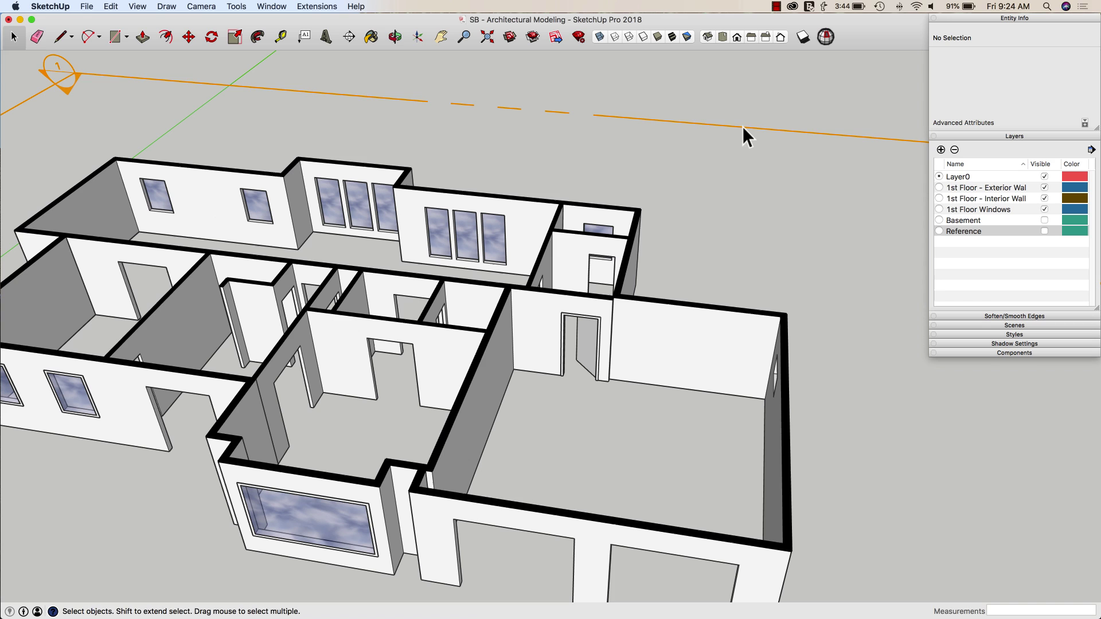
key("m")
left_click(744, 131)
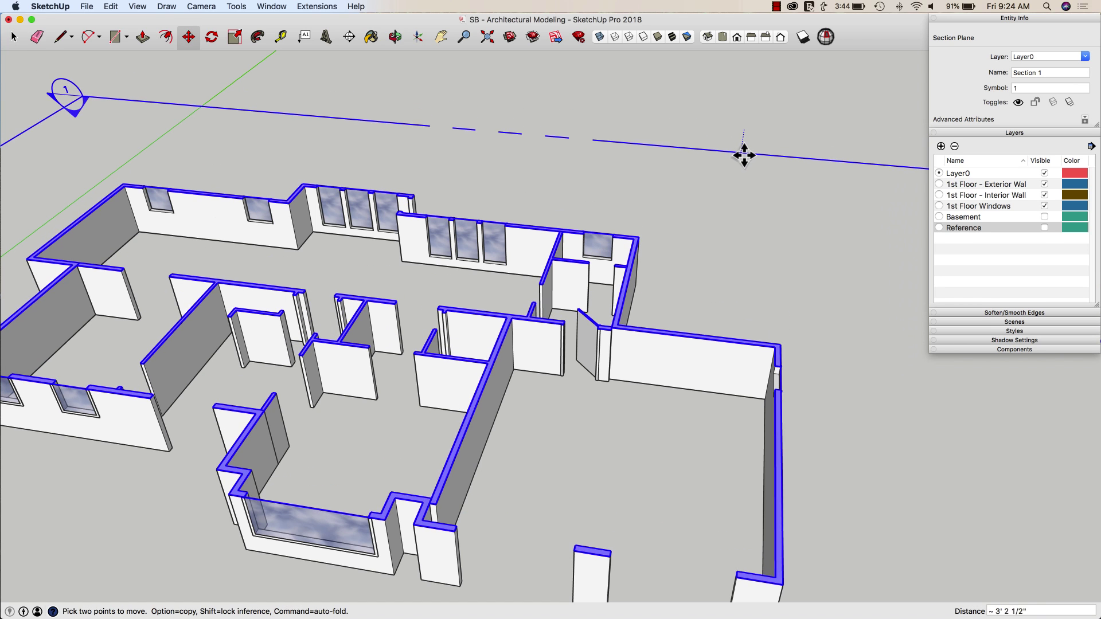
left_click(743, 161)
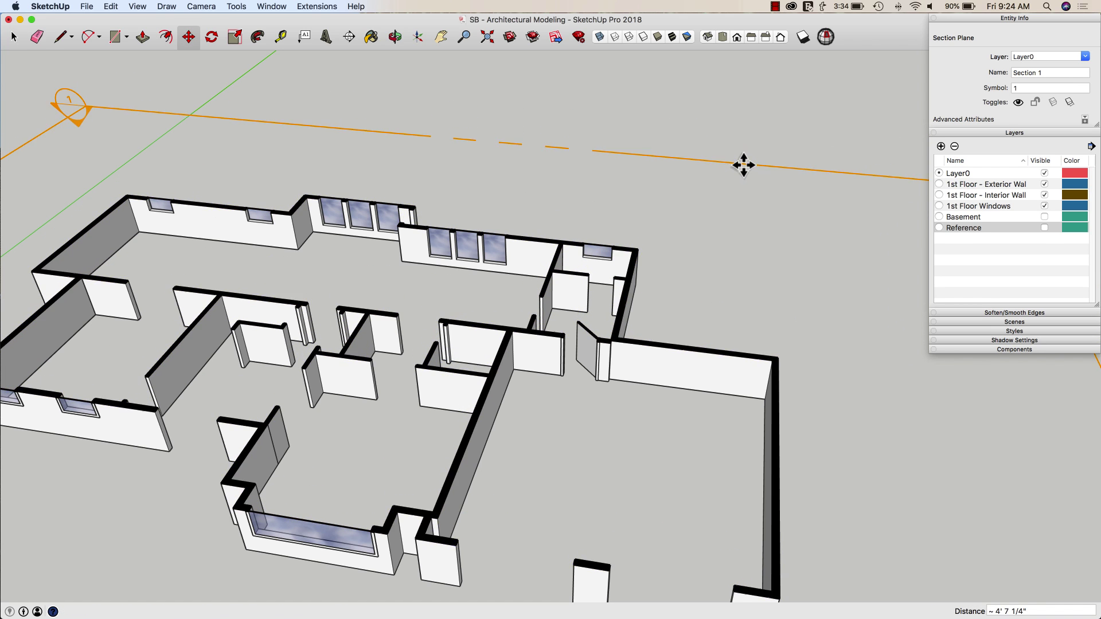
Switch the camera to the top standard view and set it to Parallel Projection.
left_click(724, 38)
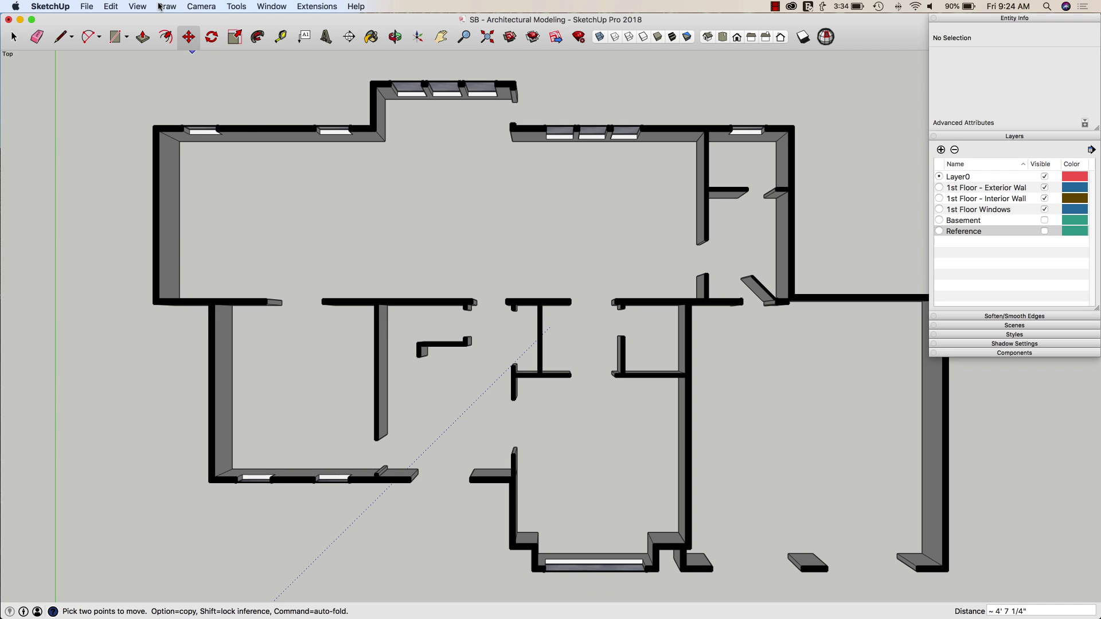
left_click(160, 6)
mouse_move(202, 6)
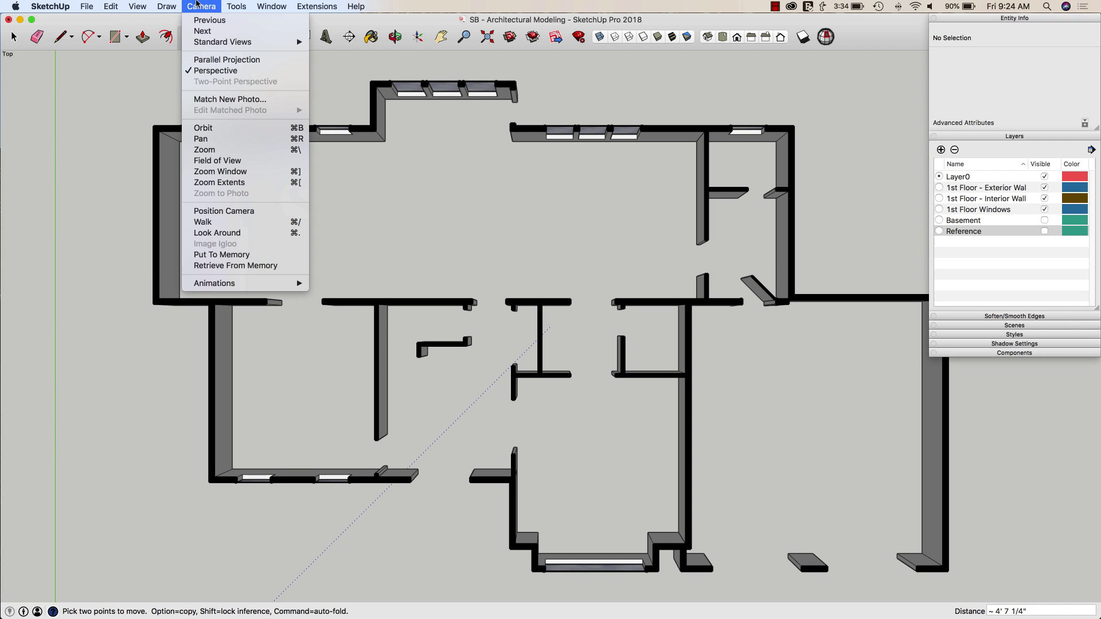
left_click(219, 60)
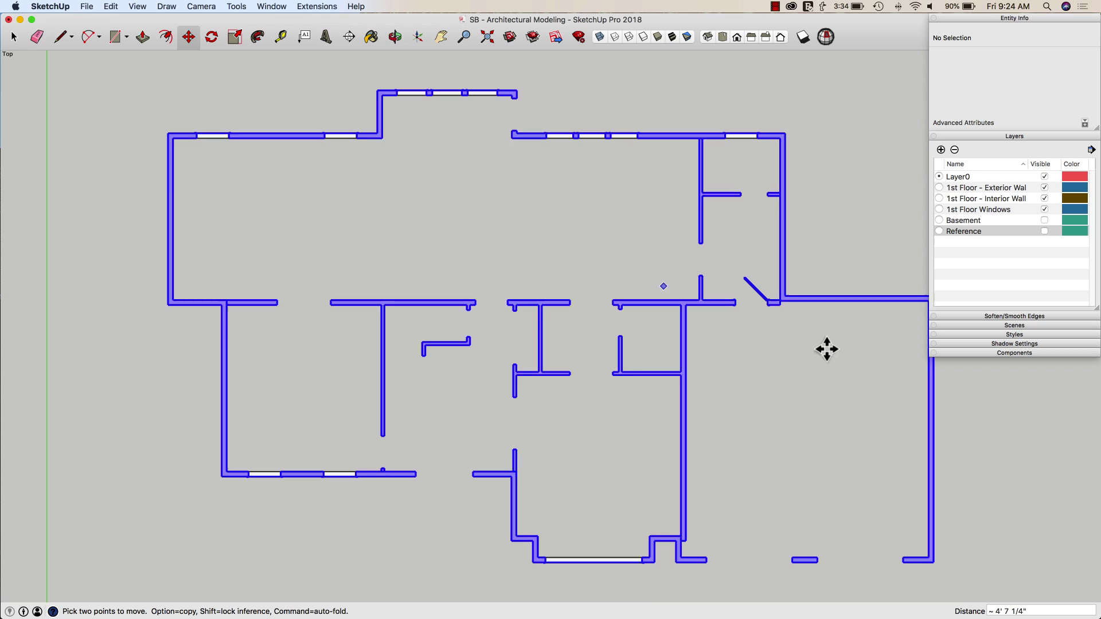
Erase the horizontal section plane that cuts through the first-floor walls and door.
scroll(746, 281, "up", 5)
scroll(734, 290, "up", 2)
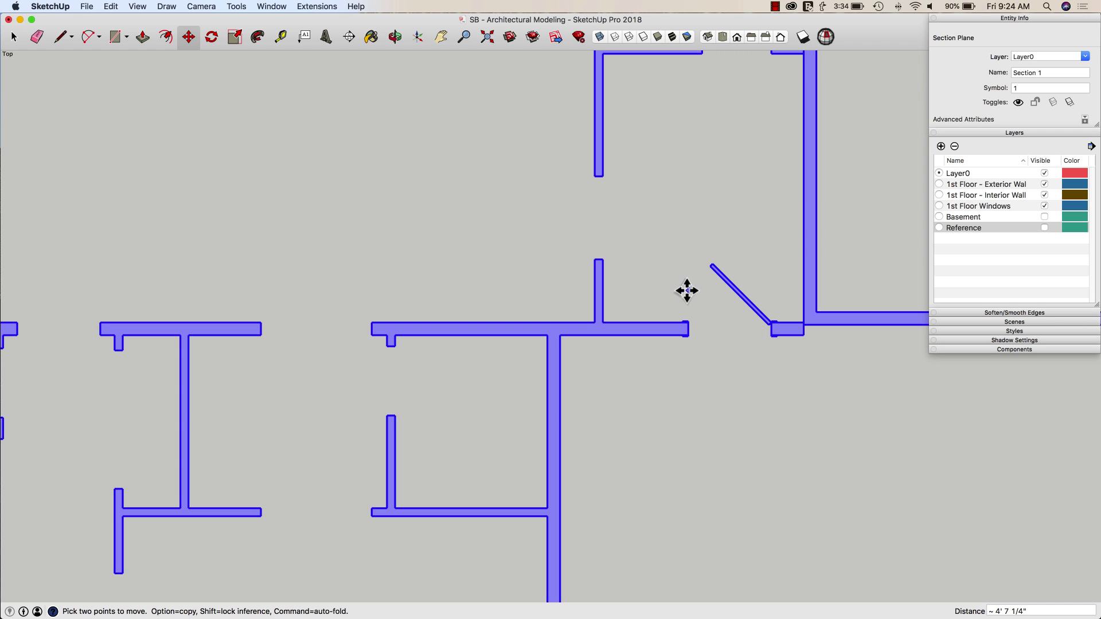
middle_click_drag(685, 295, 681, 347)
key("space")
left_click(681, 347)
scroll(677, 365, "up", 4)
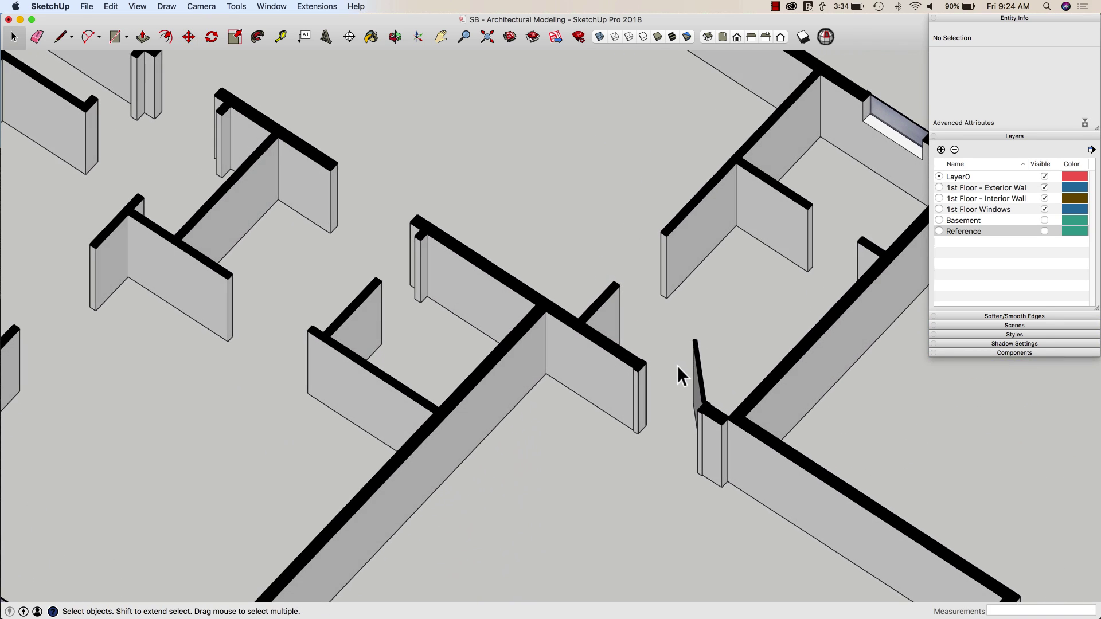
scroll(669, 328, "down", 6)
key("e")
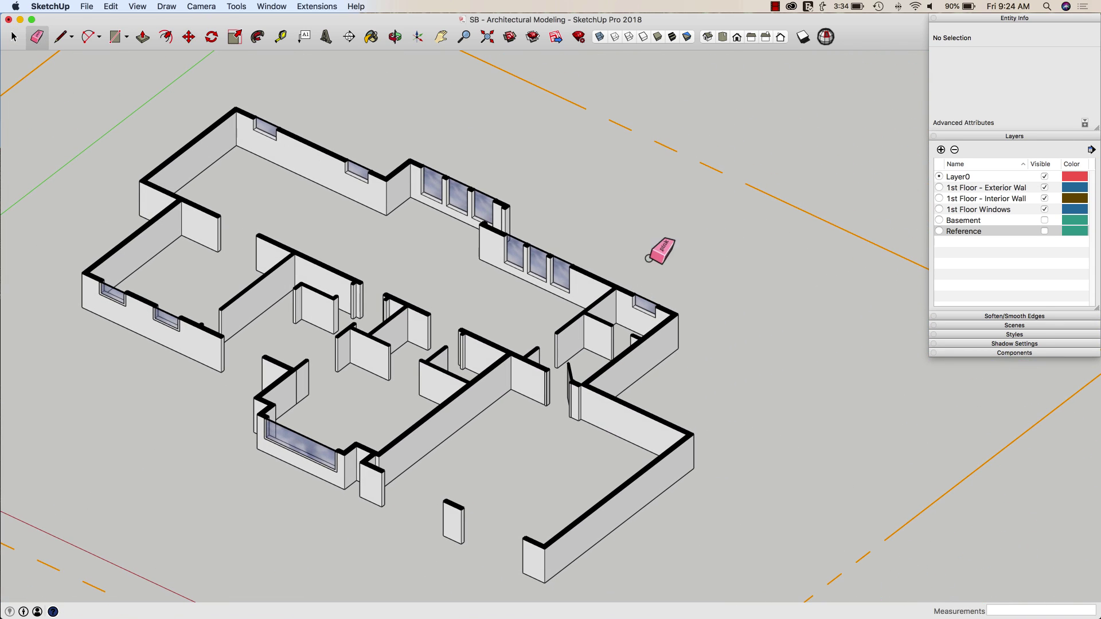
left_click(668, 142)
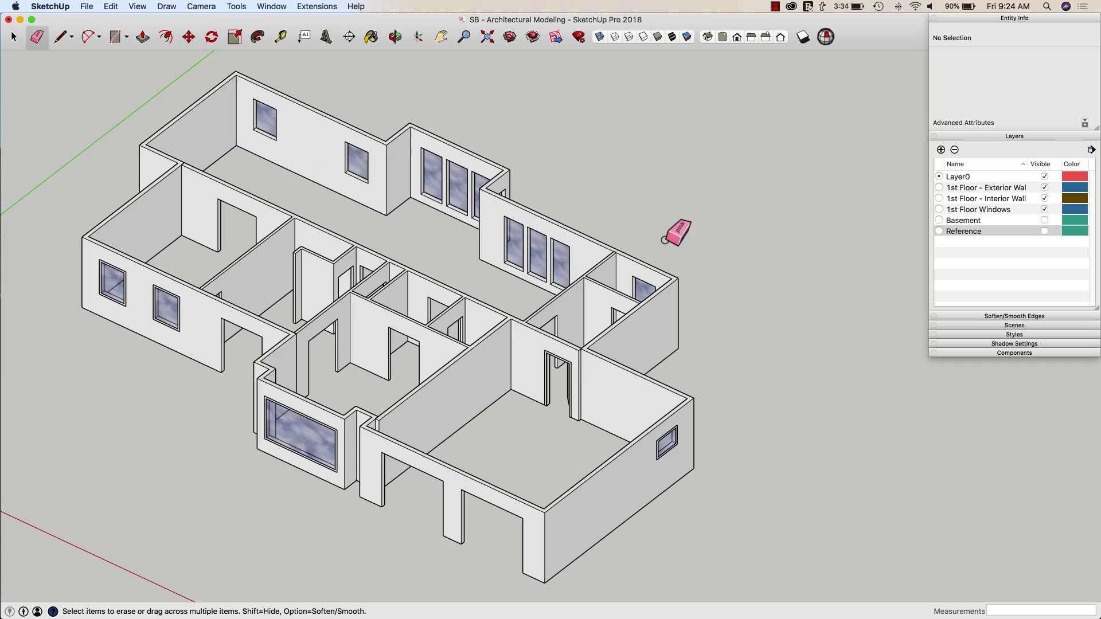
Switch the camera from parallel projection to Perspective.
scroll(682, 258, "up", 5)
scroll(634, 382, "up", 3)
key("space")
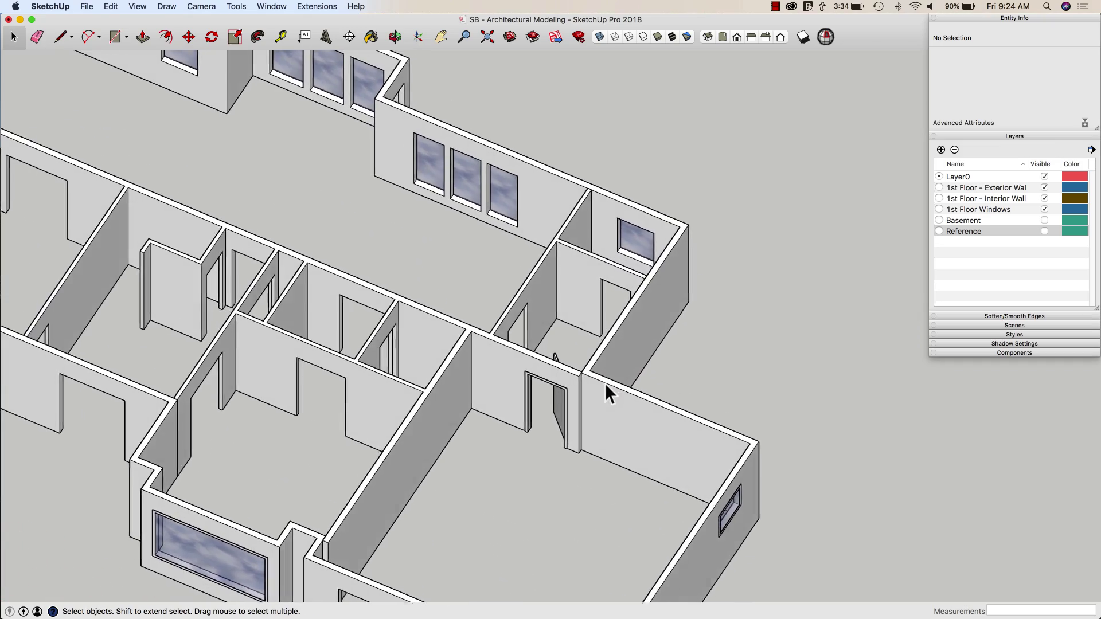
scroll(631, 396, "up", 5)
scroll(481, 424, "down", 2)
middle_click_drag(472, 406, 470, 216)
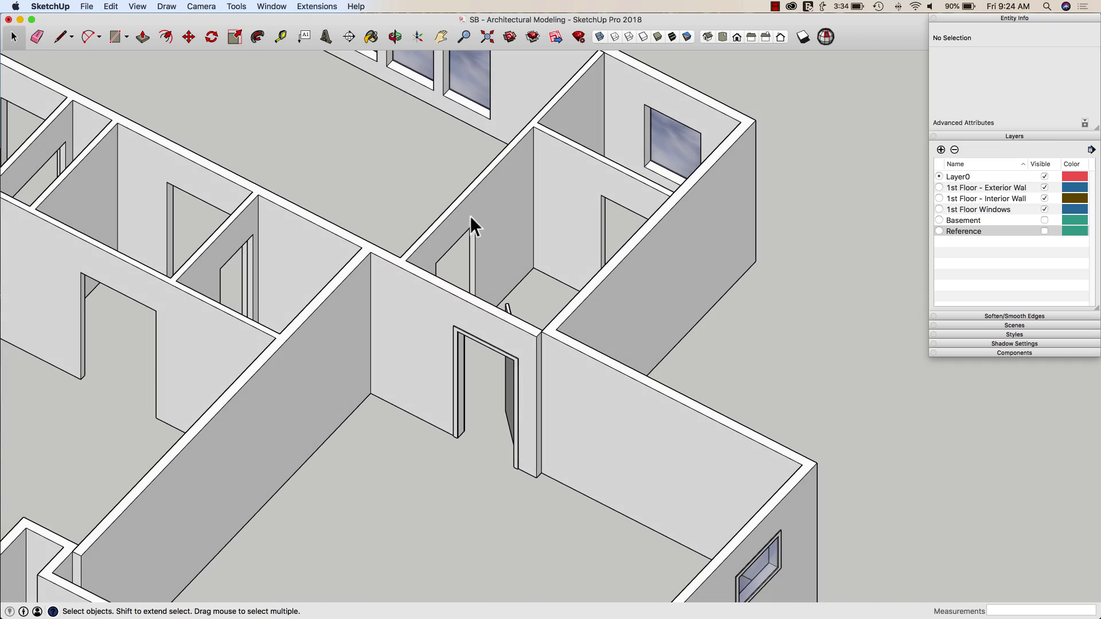
left_click(143, 8)
mouse_move(201, 6)
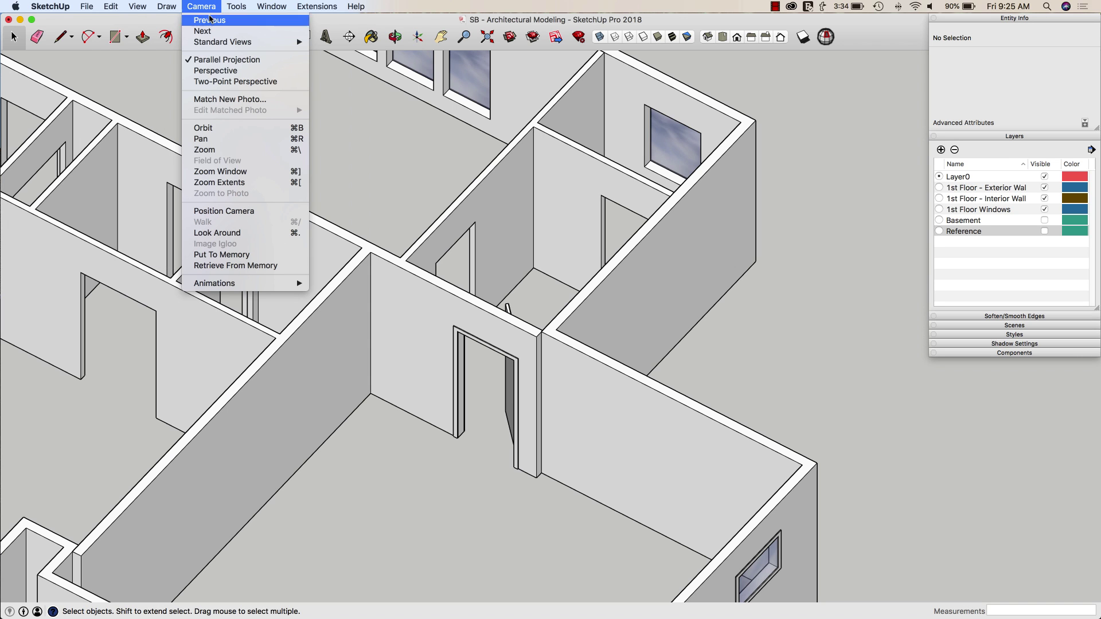
left_click(217, 70)
Open the Interior Door component in the garage wall for editing.
scroll(458, 370, "up", 3)
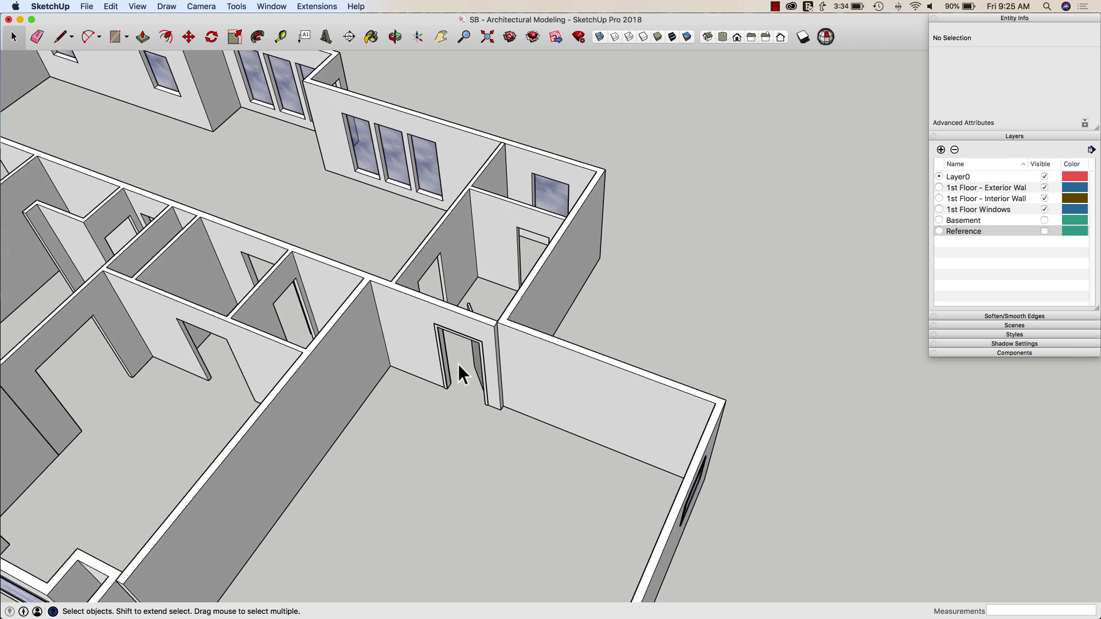
scroll(450, 411, "up", 6)
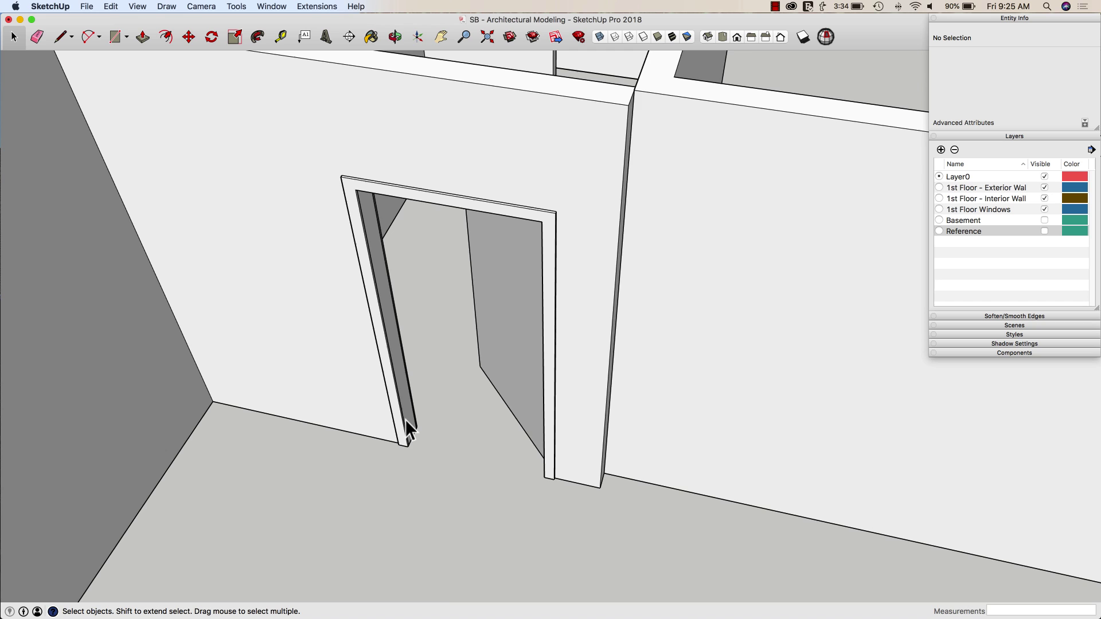
double_click(407, 419)
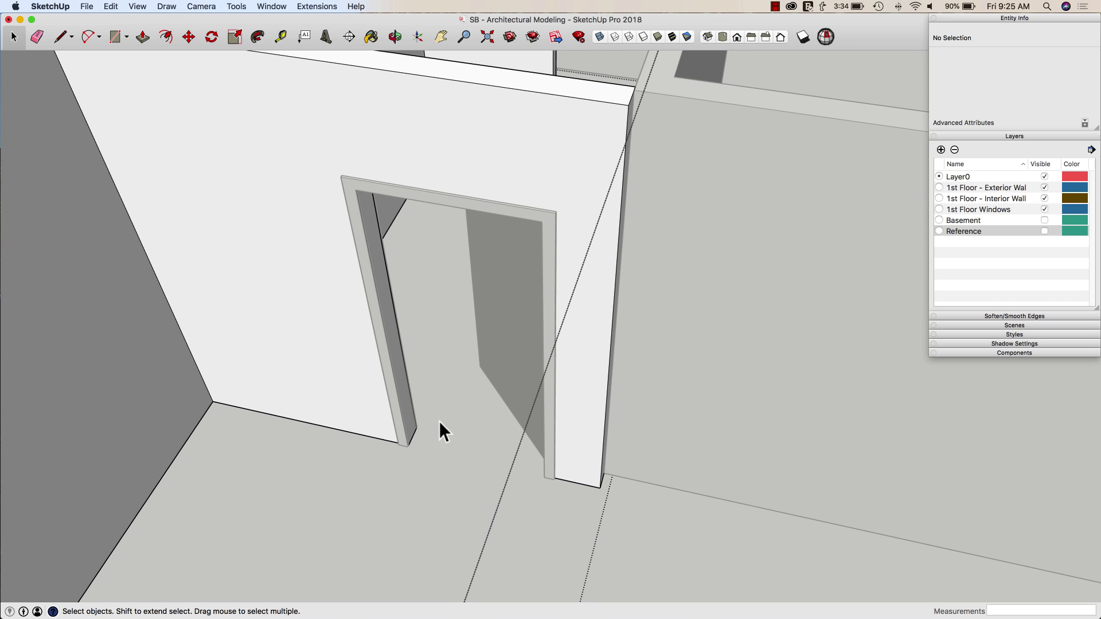
key("Escape")
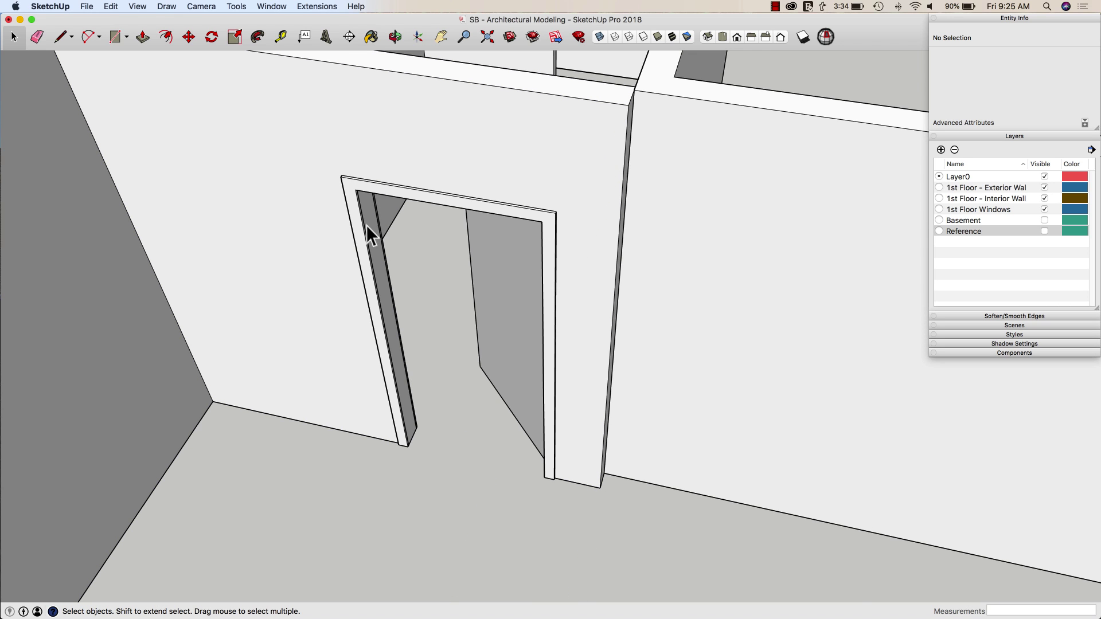
double_click(508, 281)
scroll(500, 311, "up", 5)
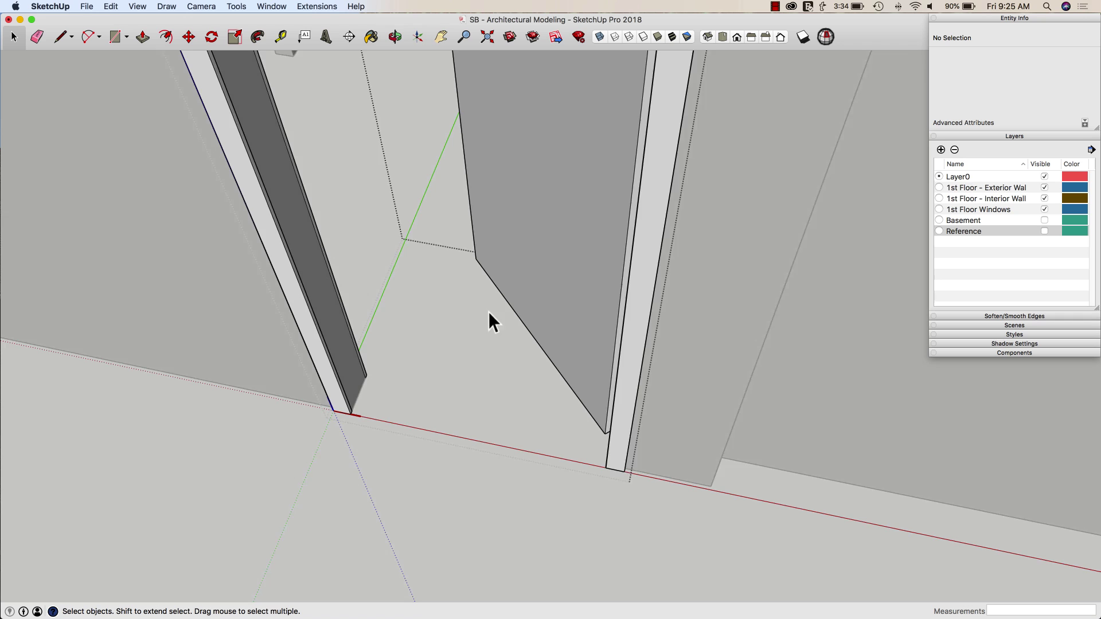
Draw a 3' by 5 1/2" rectangle on the floor across the door opening, between the inner corners of the jambs.
scroll(370, 367, "up", 5)
key("r")
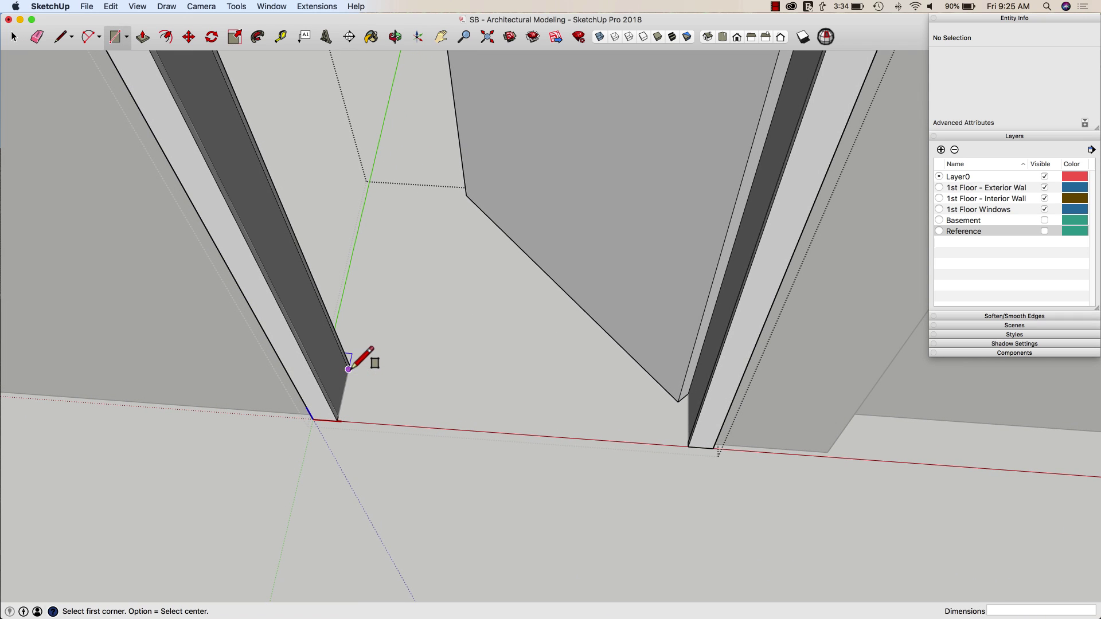
left_click(348, 369)
middle_click_drag(658, 423, 720, 413)
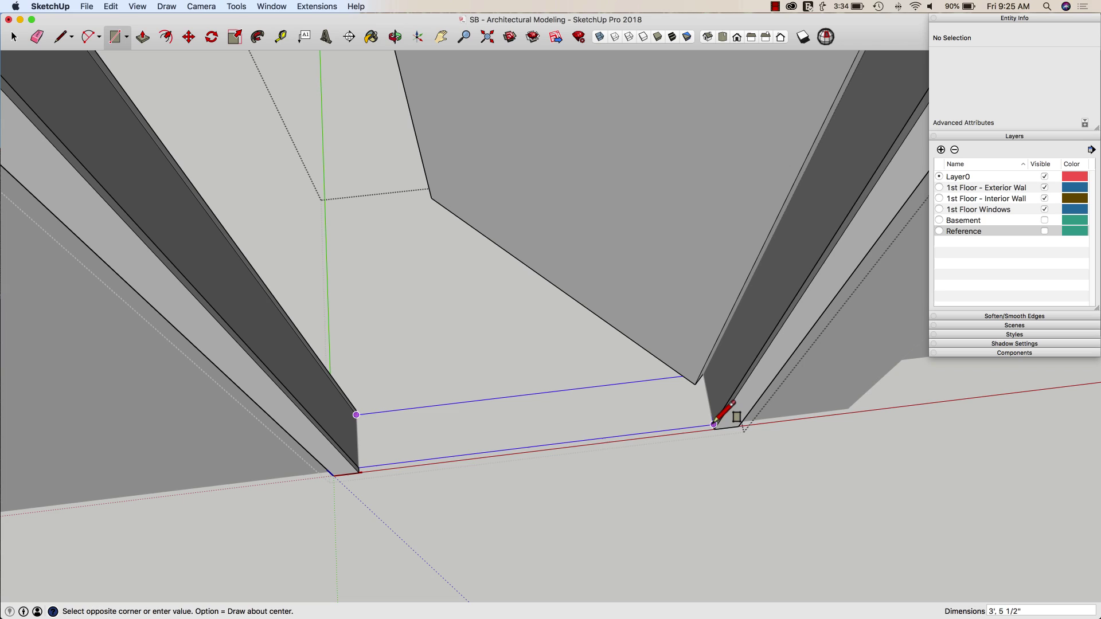
left_click(714, 424)
scroll(493, 389, "down", 3)
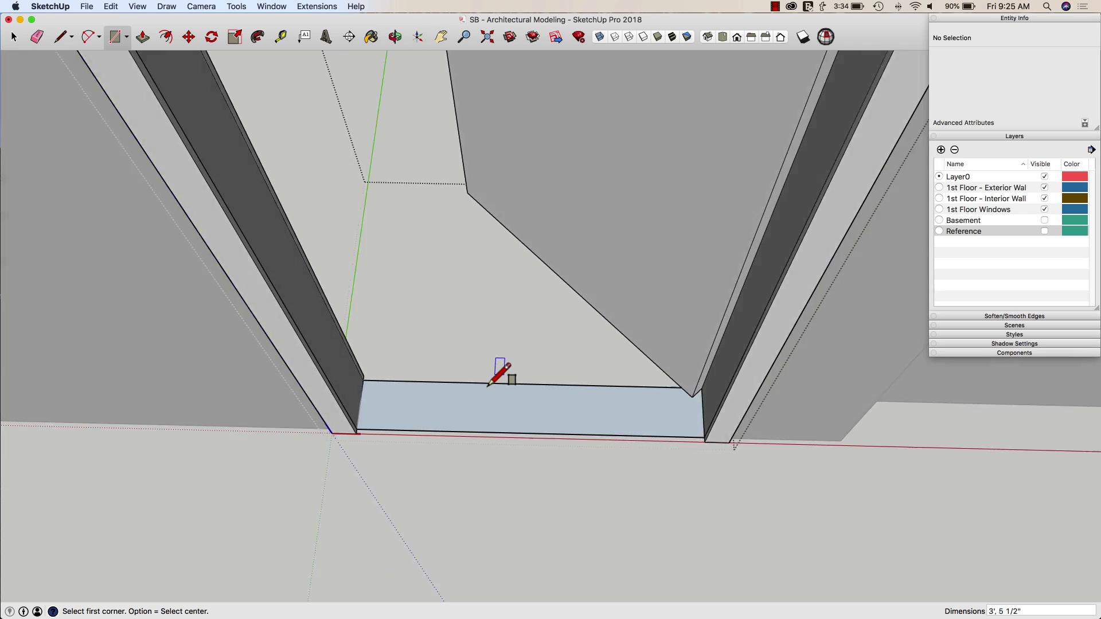
Hide the open door panel inside the door component.
middle_click_drag(494, 381, 491, 383)
scroll(489, 385, "up", 5)
scroll(485, 385, "down", 5)
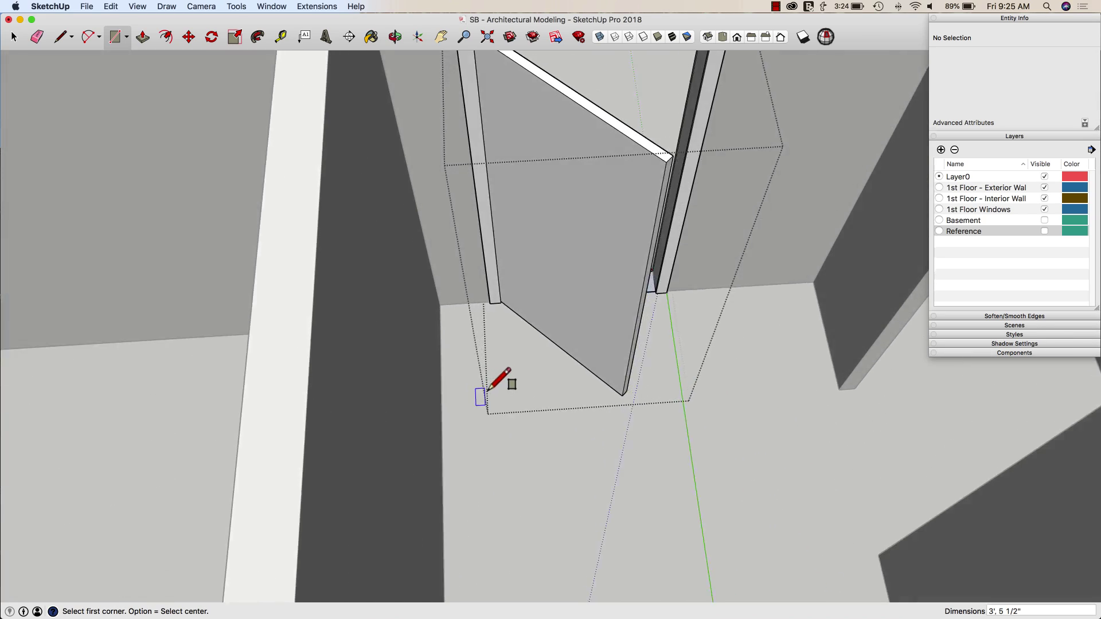
scroll(493, 390, "up", 4)
key("space")
scroll(650, 379, "up", 2)
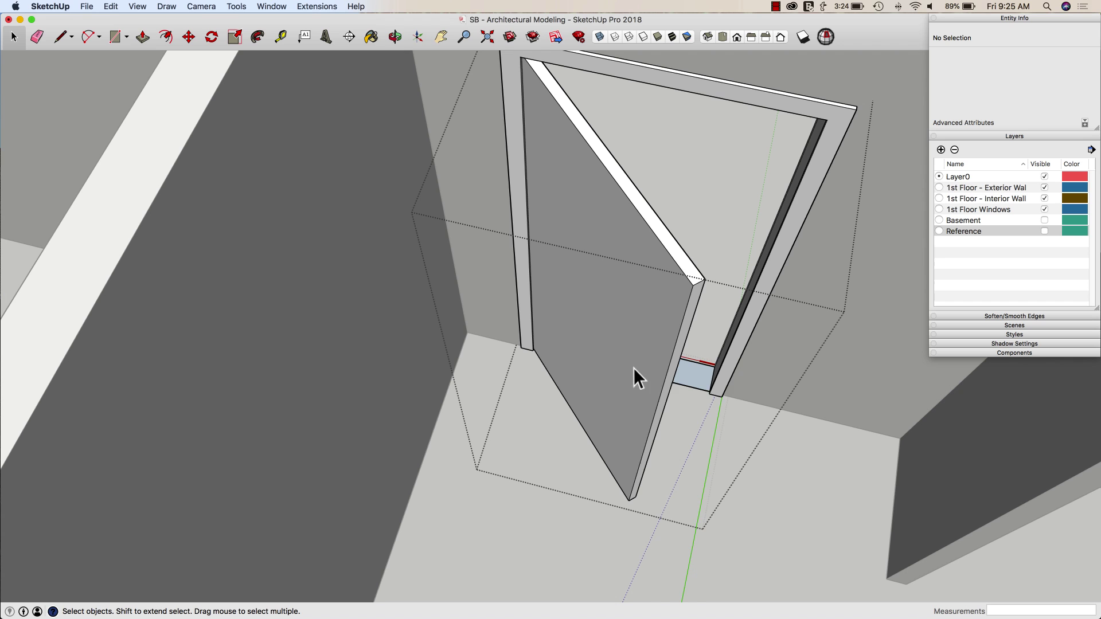
right_click(634, 367)
left_click(654, 392)
scroll(529, 361, "up", 3)
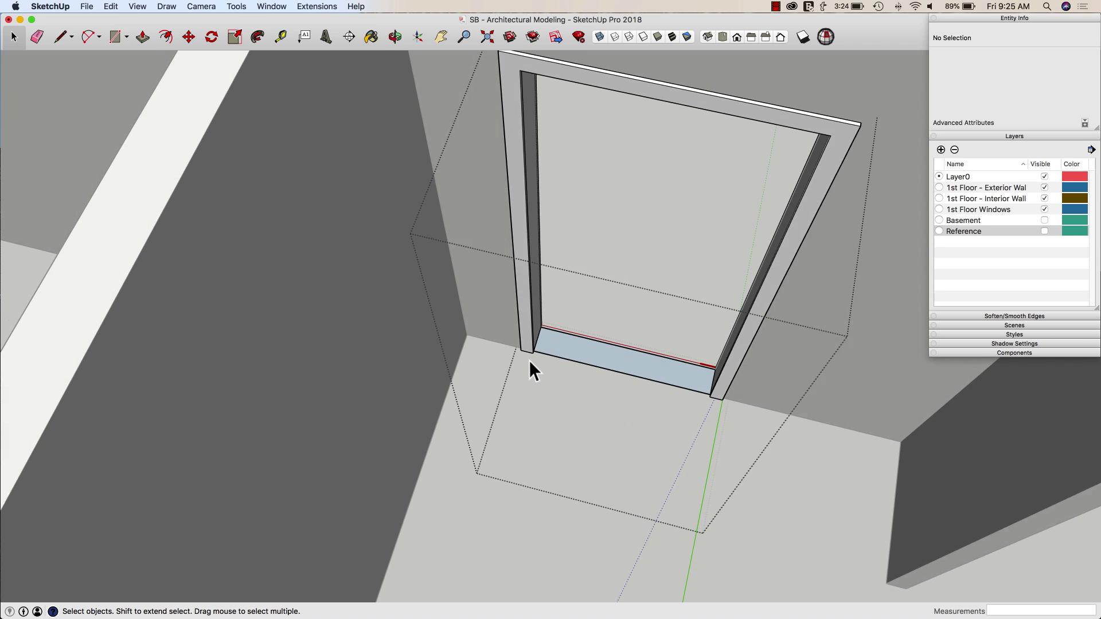
Draw a 3' by 1.5" rectangle on the floor, projecting from the hinge-side corner of the threshold rectangle along the swing side.
key("r")
scroll(537, 370, "up", 4)
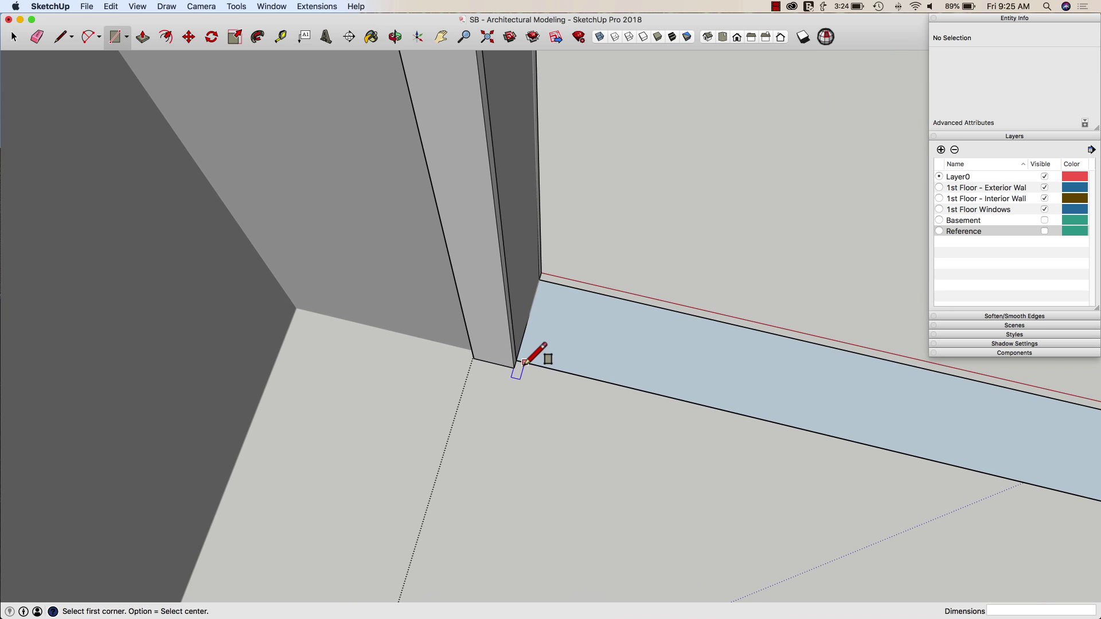
left_click(517, 361)
scroll(551, 396, "down", 5)
scroll(505, 410, "up", 3)
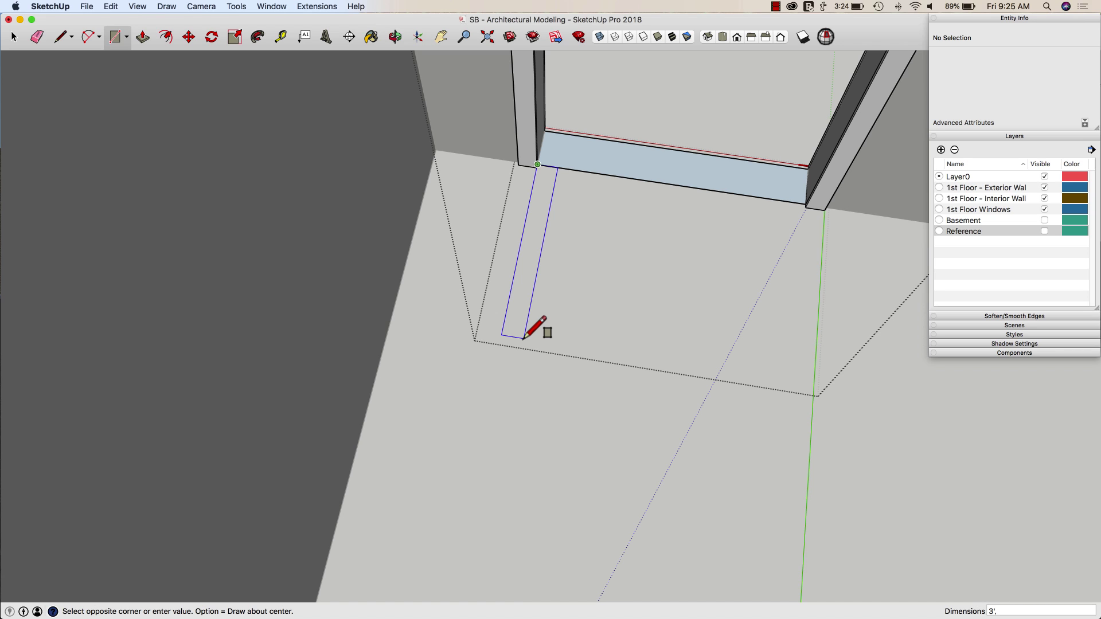
type("5")
key("Return")
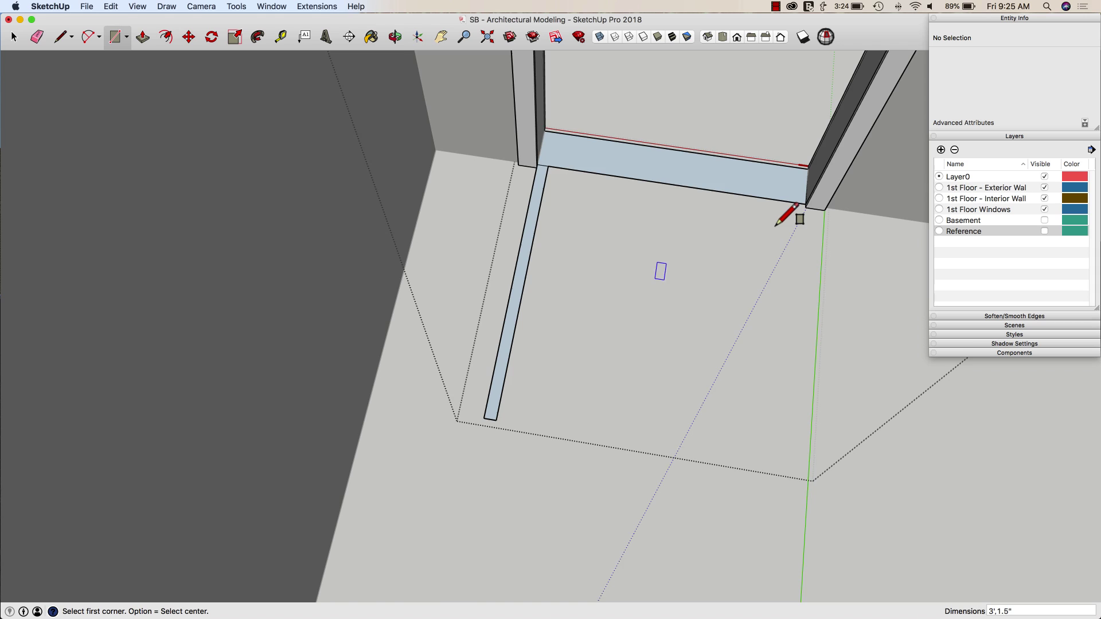
scroll(674, 266, "down", 5)
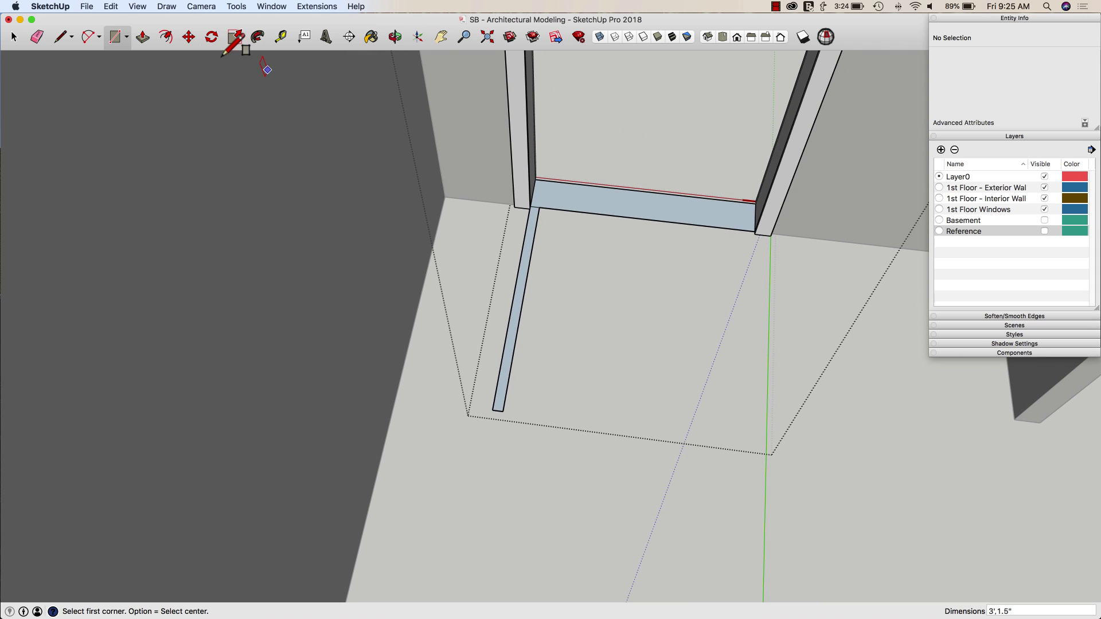
left_click(89, 37)
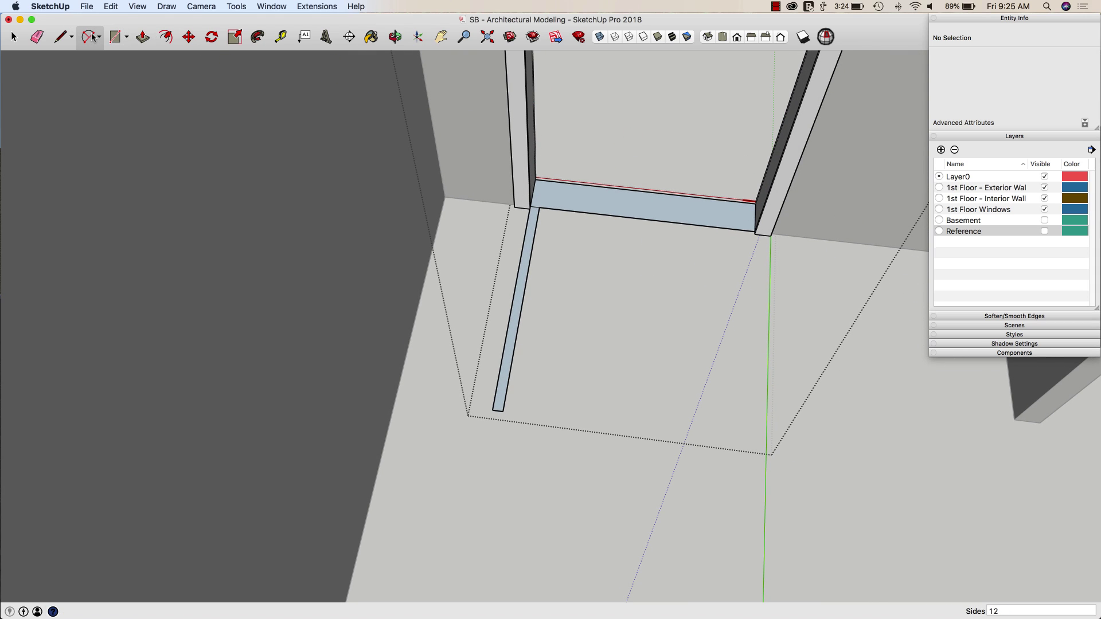
left_click(99, 38)
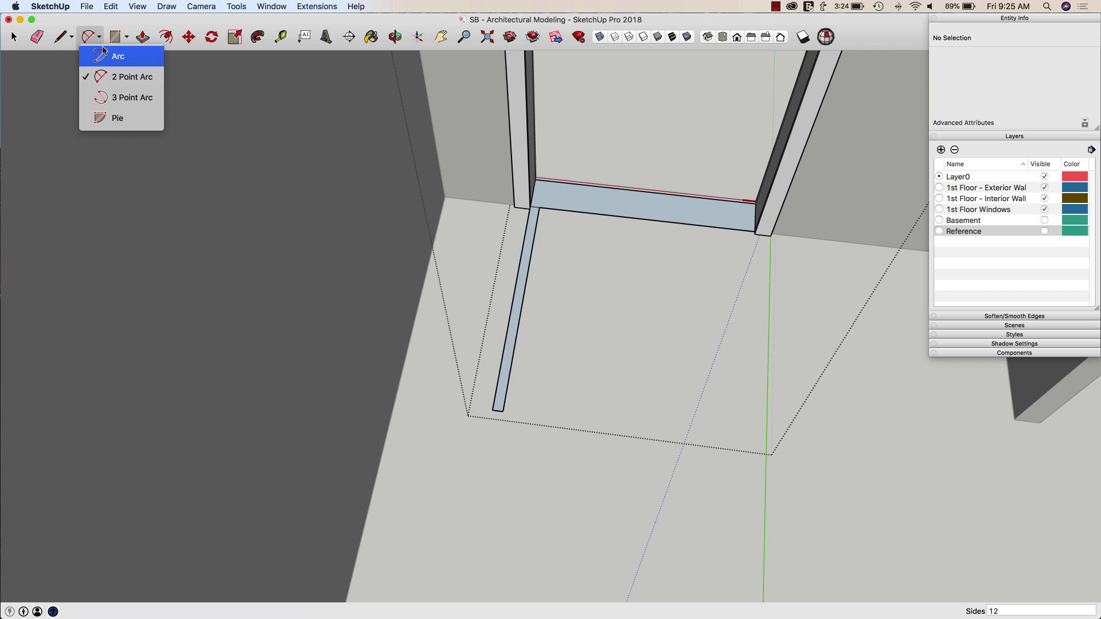
left_click(104, 56)
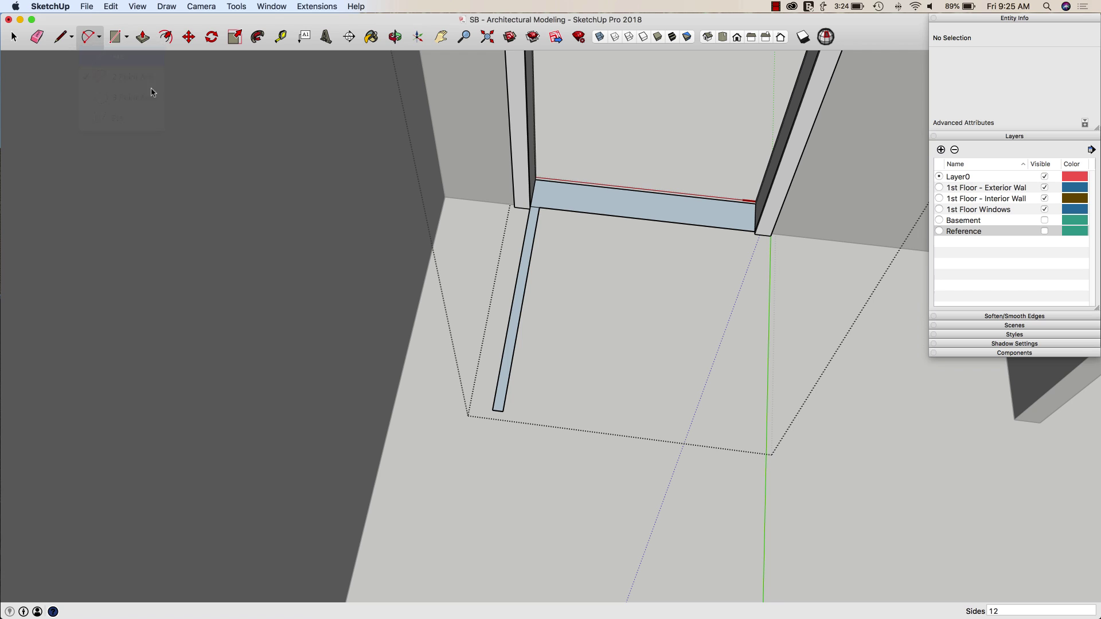
left_click(539, 207)
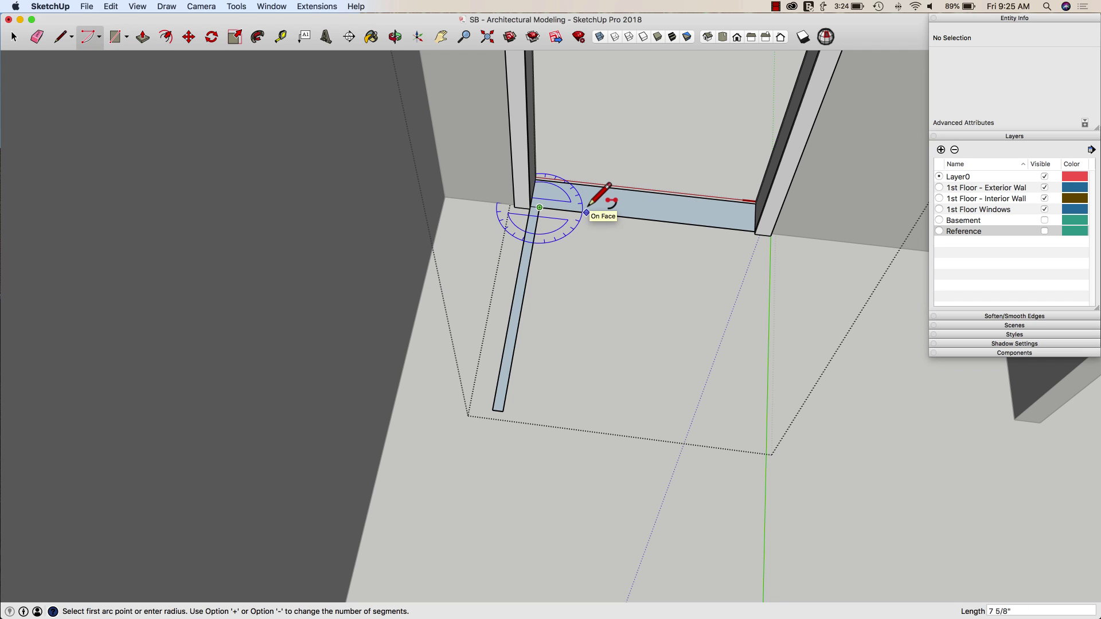
key("e")
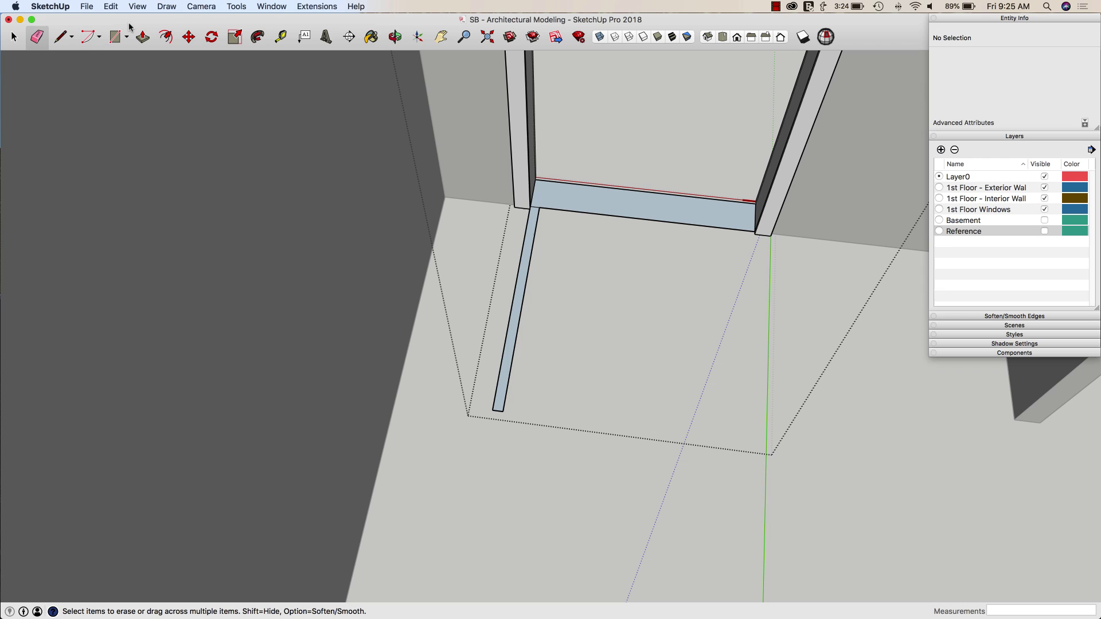
Draw a quarter-circle door swing with the Arc tool, centred on the narrow strip's inner hinge corner, from the opposite jamb corner to the strip.
left_click(101, 38)
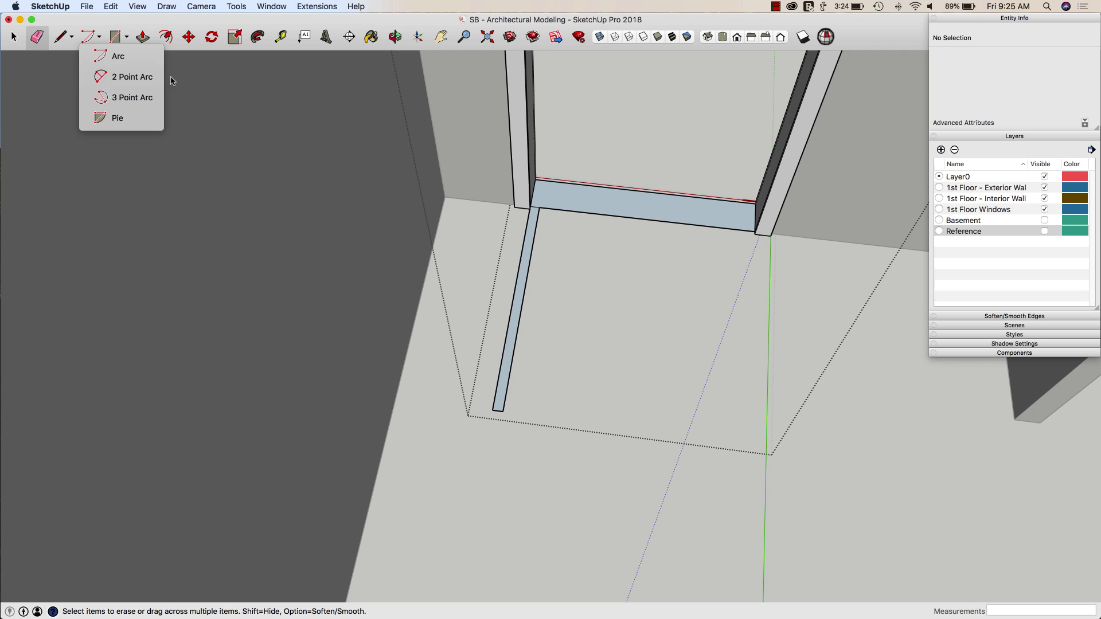
left_click(118, 56)
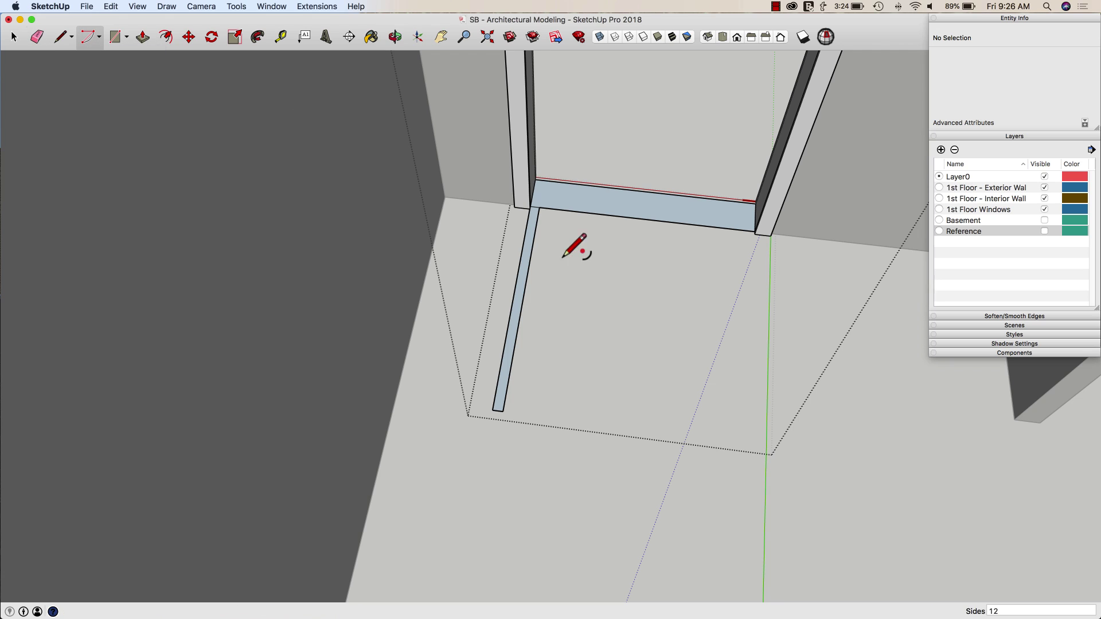
left_click(540, 207)
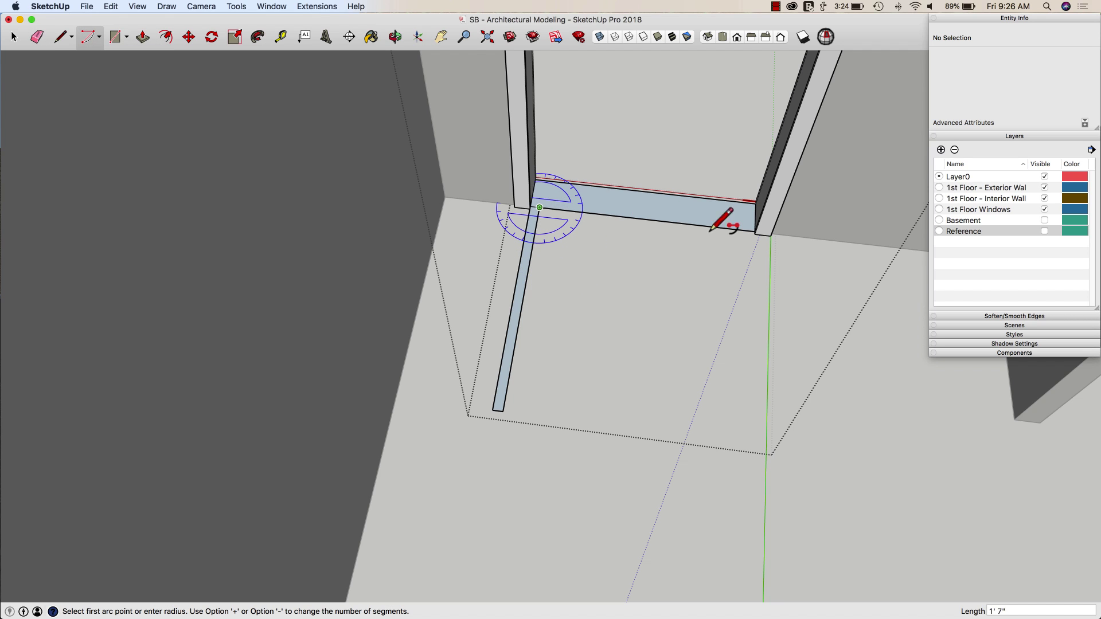
left_click(754, 231)
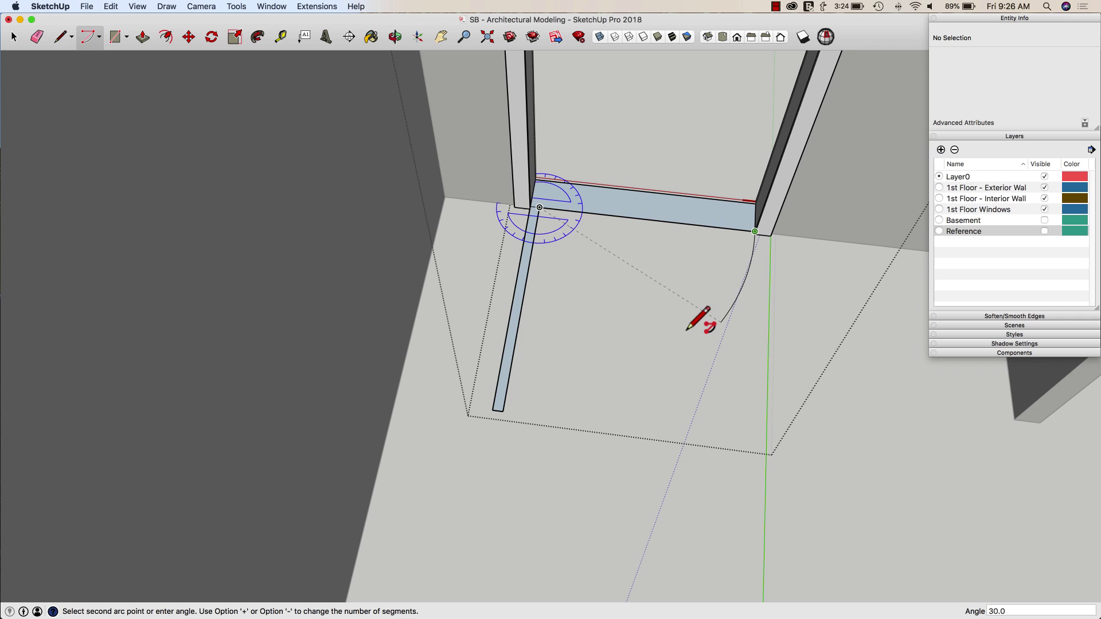
left_click(503, 411)
middle_click_drag(738, 406, 492, 386)
Draw a line across the narrow strip at the arc's end and erase the strip's leftover edges beyond it.
key("space")
key("l")
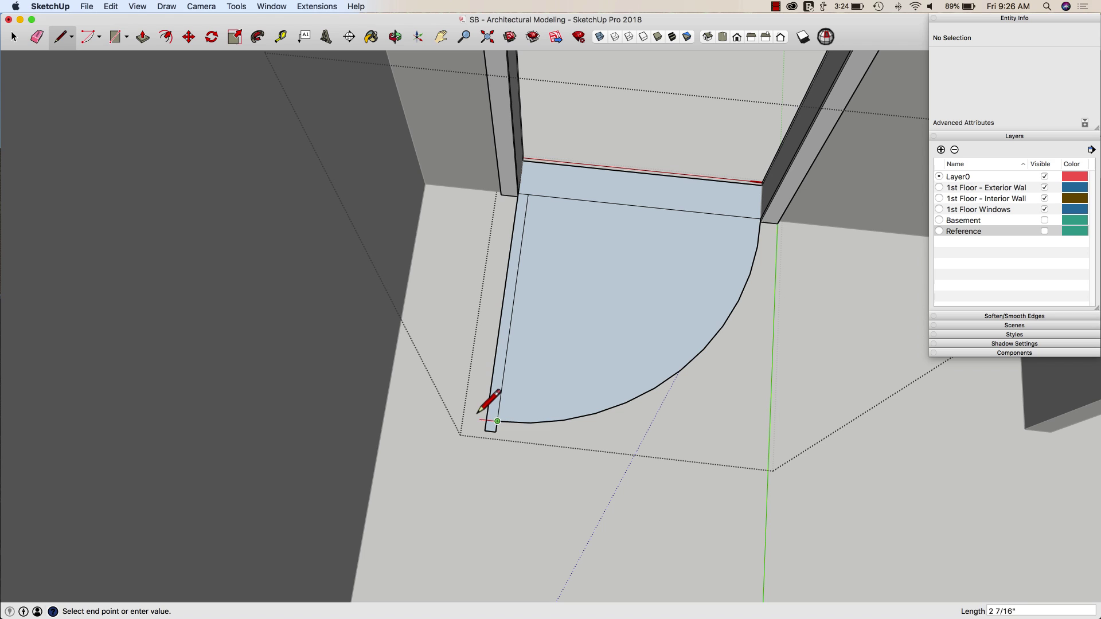
left_click(479, 419)
key("e")
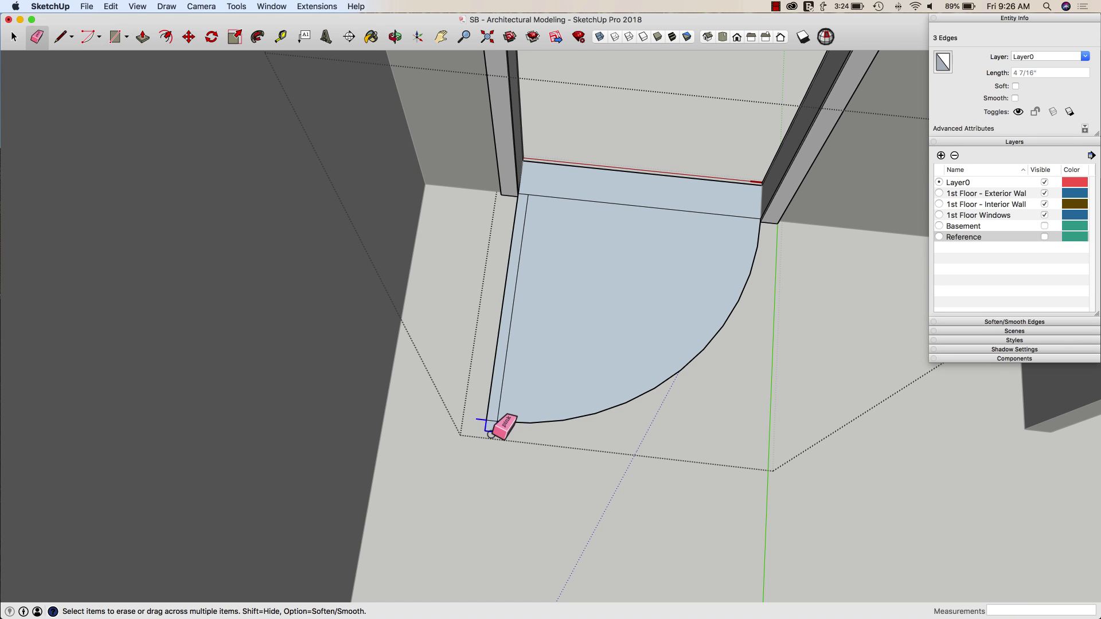
left_click(491, 434)
key("space")
Delete the quarter-circle face inside the door swing, and reverse the faces of the narrow strip and the threshold rectangle.
mouse_move(597, 401)
middle_mouse_down()
mouse_move(560, 377)
mouse_move(547, 322)
middle_mouse_up()
left_click(554, 316)
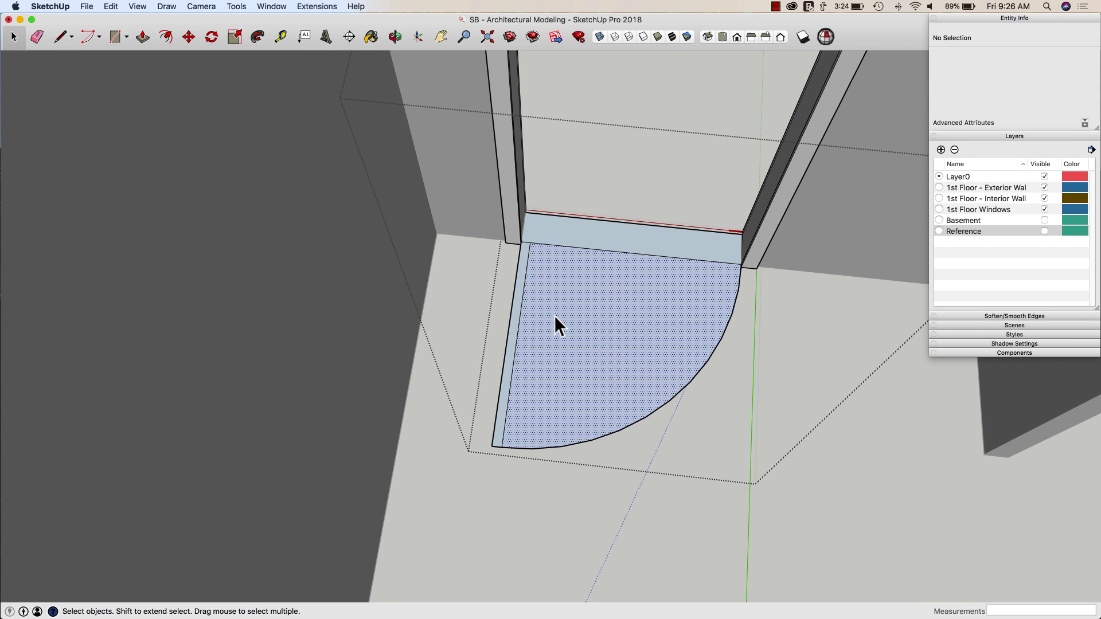
key("Delete")
left_click(515, 320)
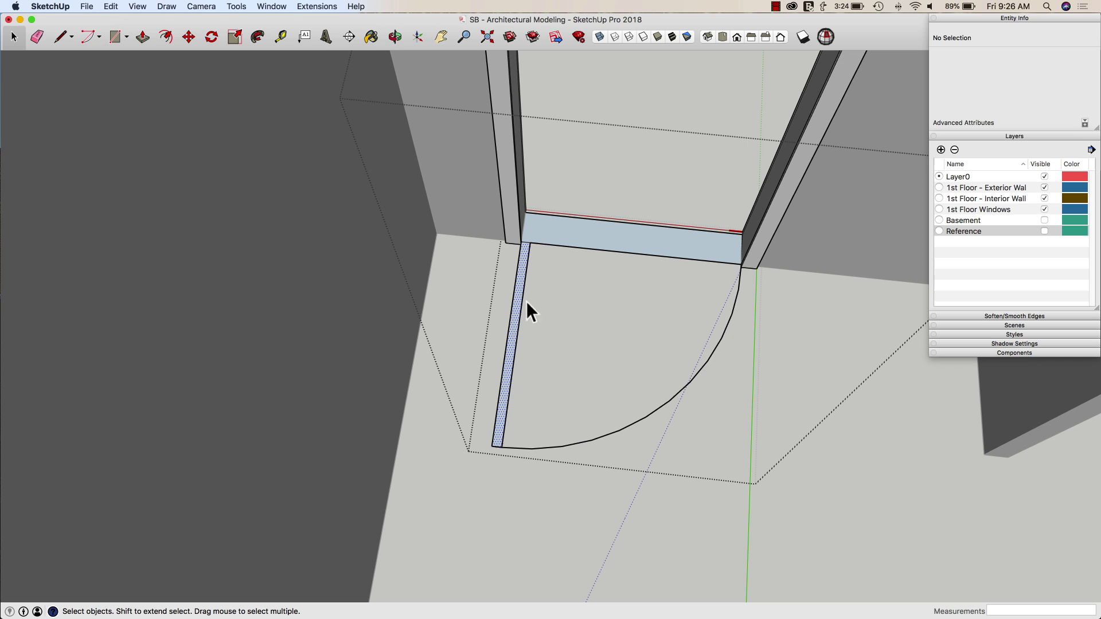
left_click(555, 225, "shift")
right_click(557, 225)
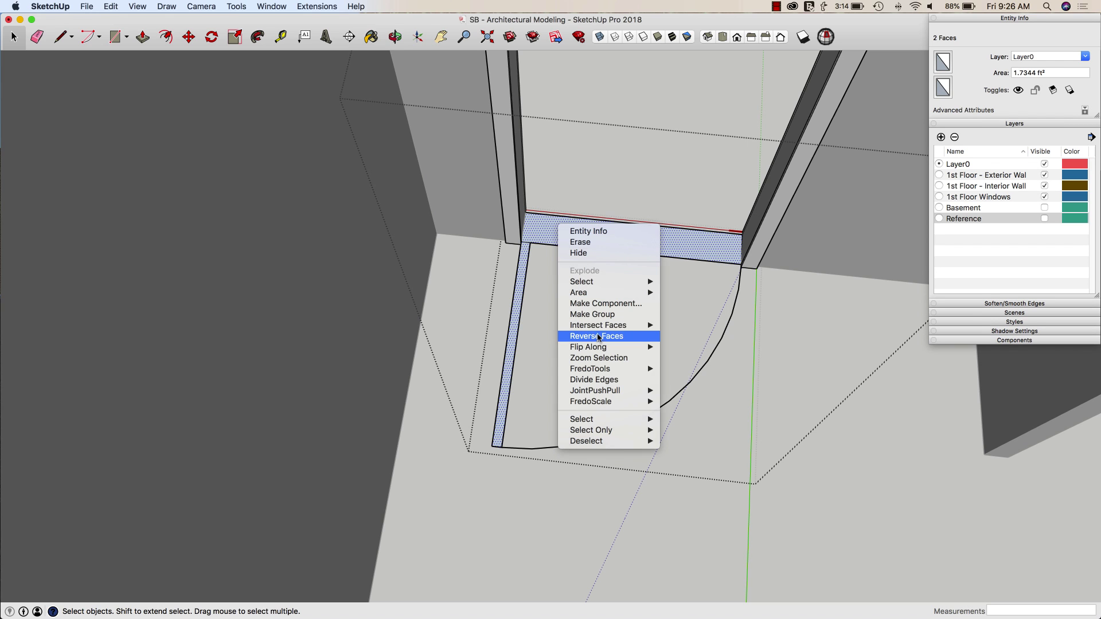
left_click(596, 336)
Group the threshold, strip and swing arc linework inside the door component, and close the component.
triple_click(559, 242)
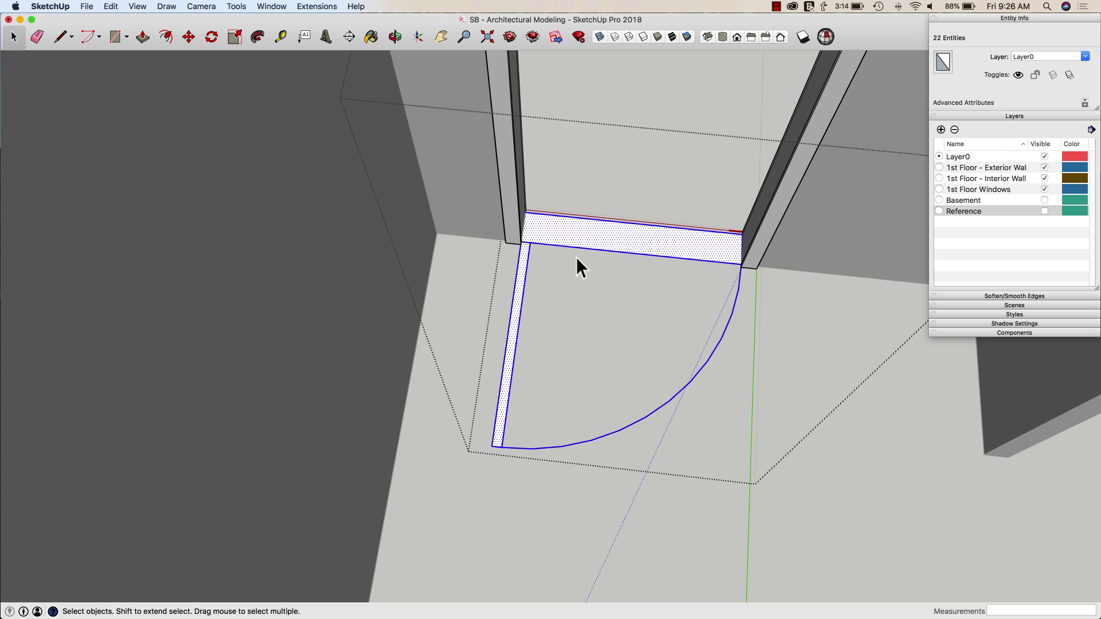
middle_click_drag(576, 257, 618, 289)
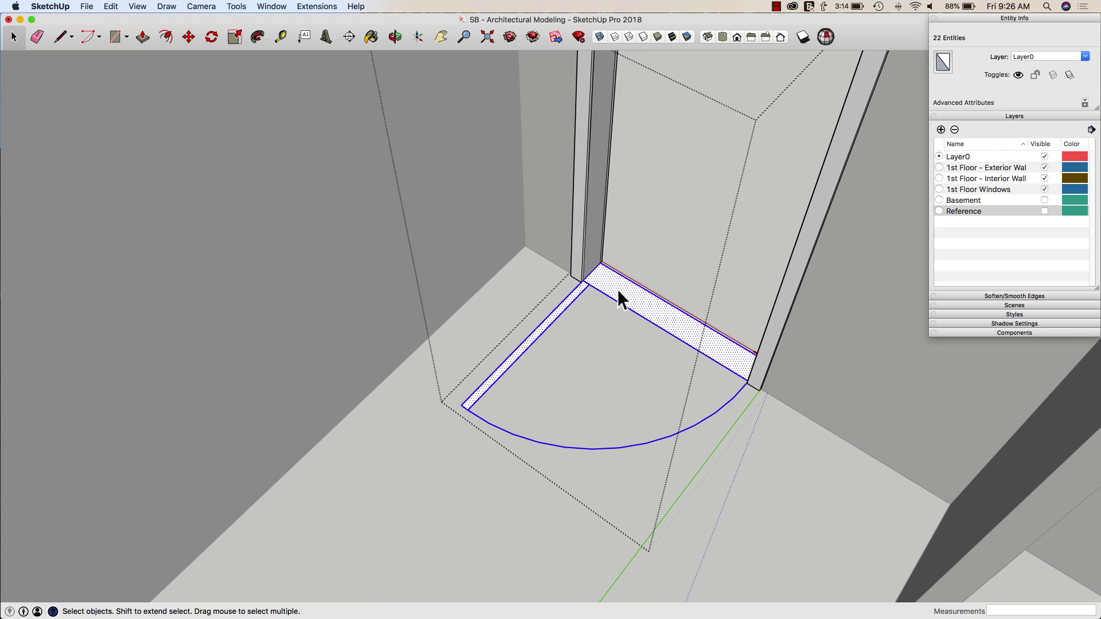
right_click(614, 291)
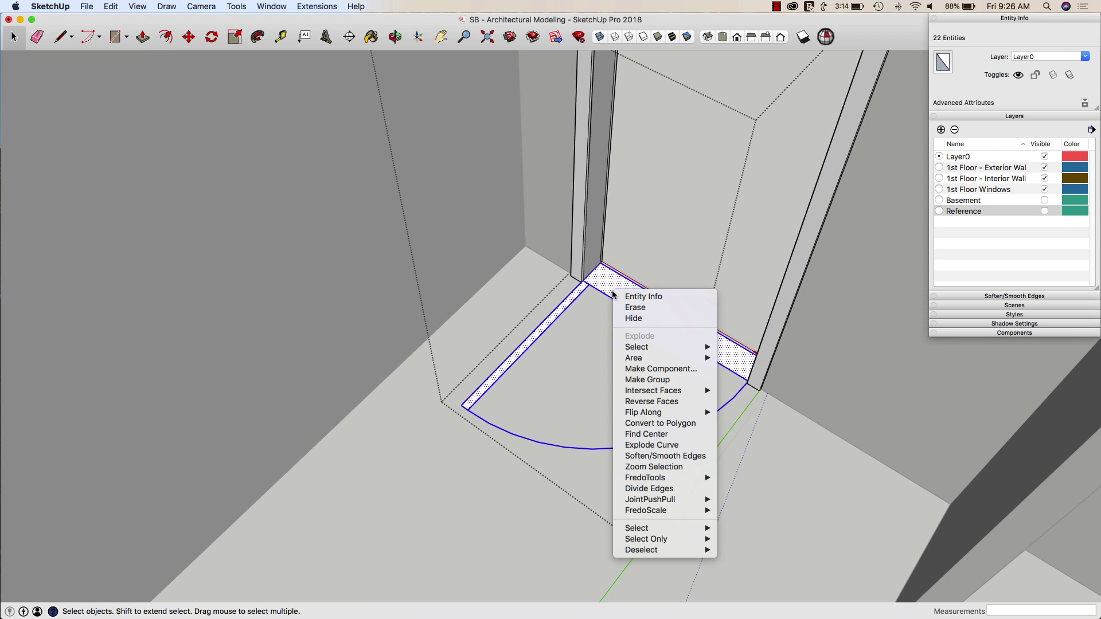
left_click(643, 380)
key("Escape")
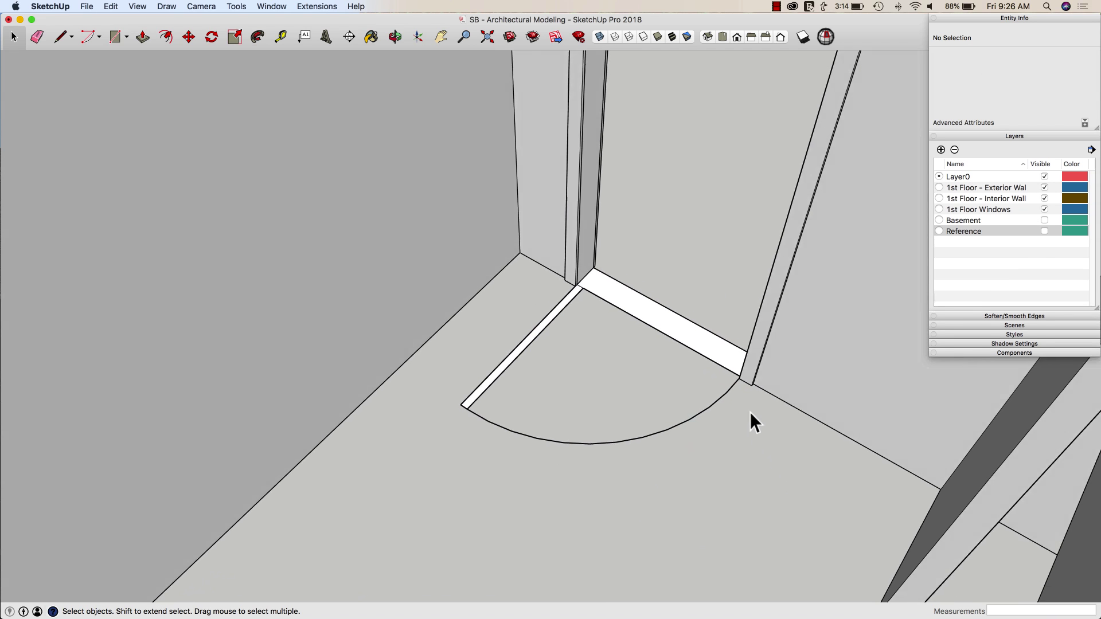
Unhide the last hidden object to bring back the open door panel.
scroll(602, 325, "up", 5)
scroll(602, 324, "down", 5)
middle_click_drag(607, 369, 237, 99)
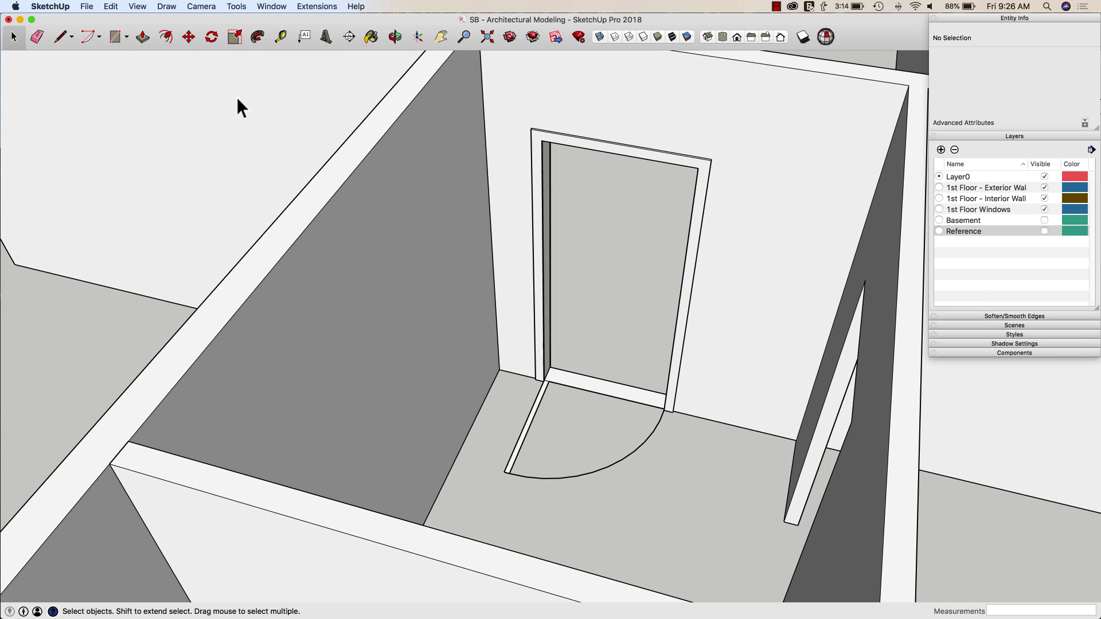
left_click(166, 7)
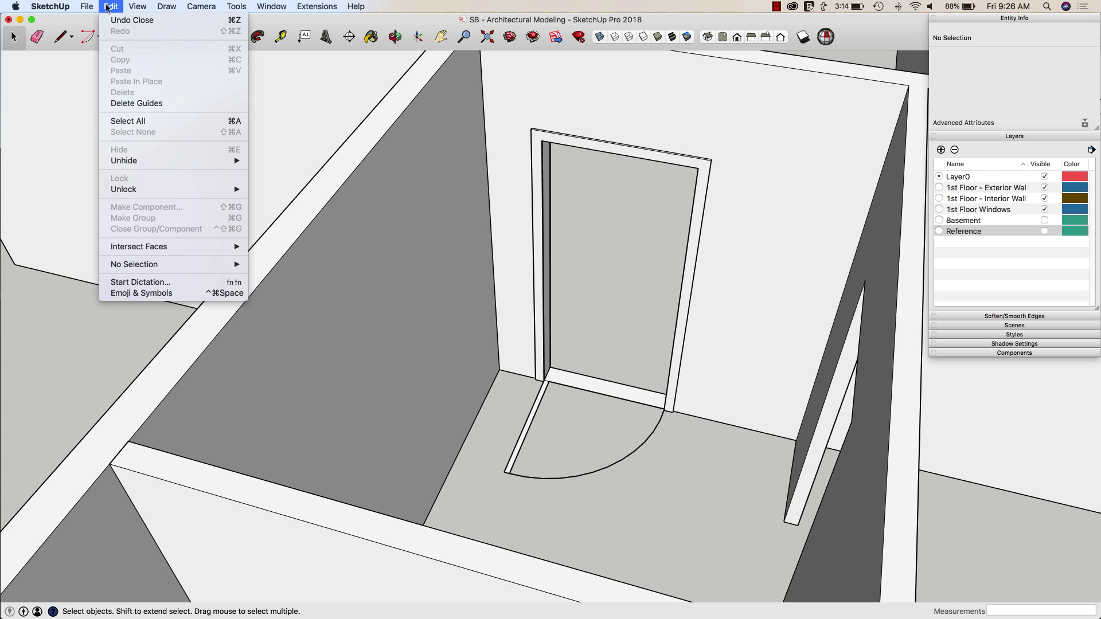
mouse_move(129, 162)
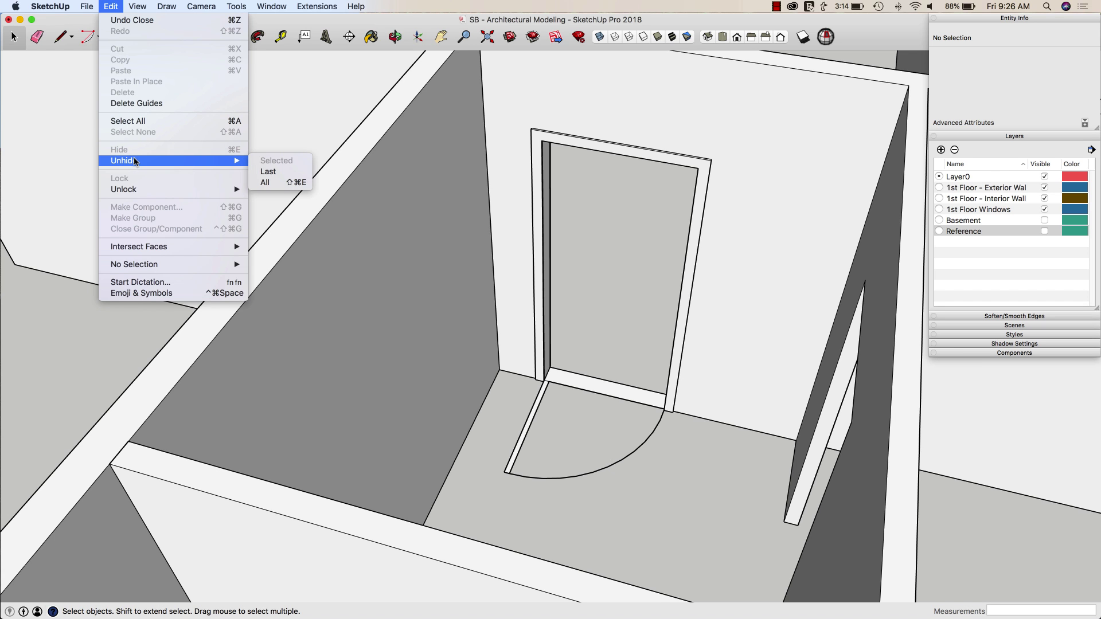
left_click(277, 171)
scroll(587, 238, "up", 5)
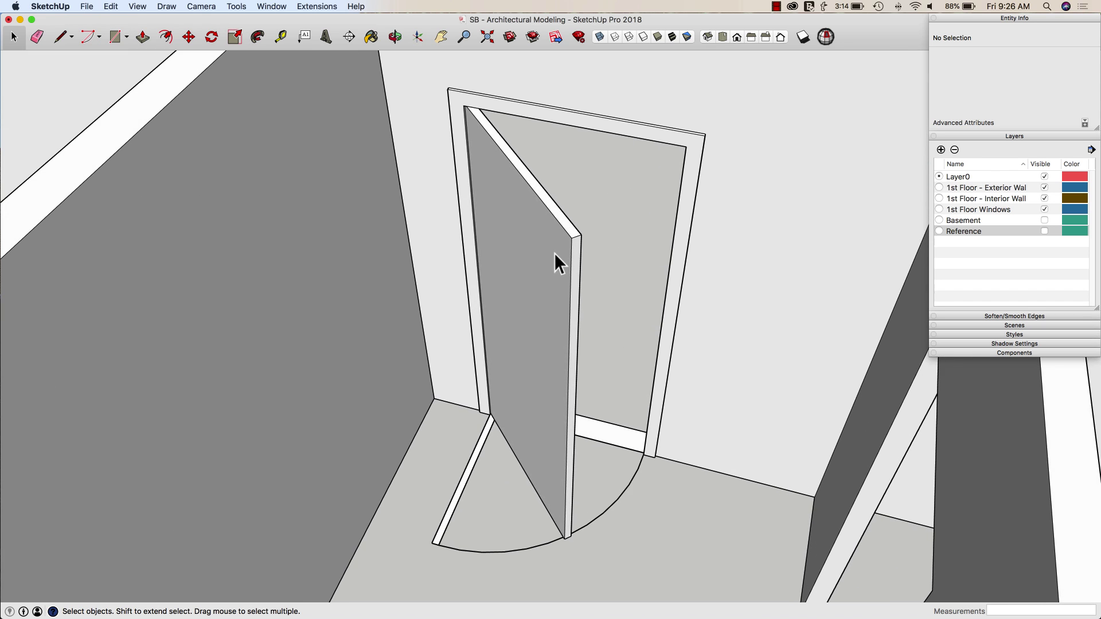
left_click(563, 268)
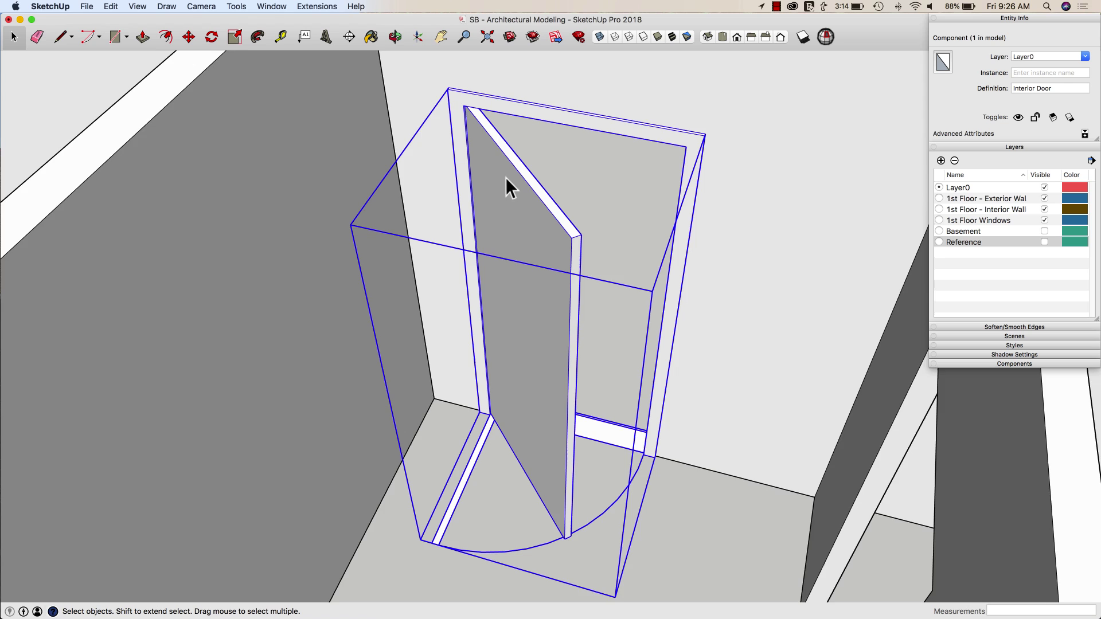
scroll(505, 178, "down", 4)
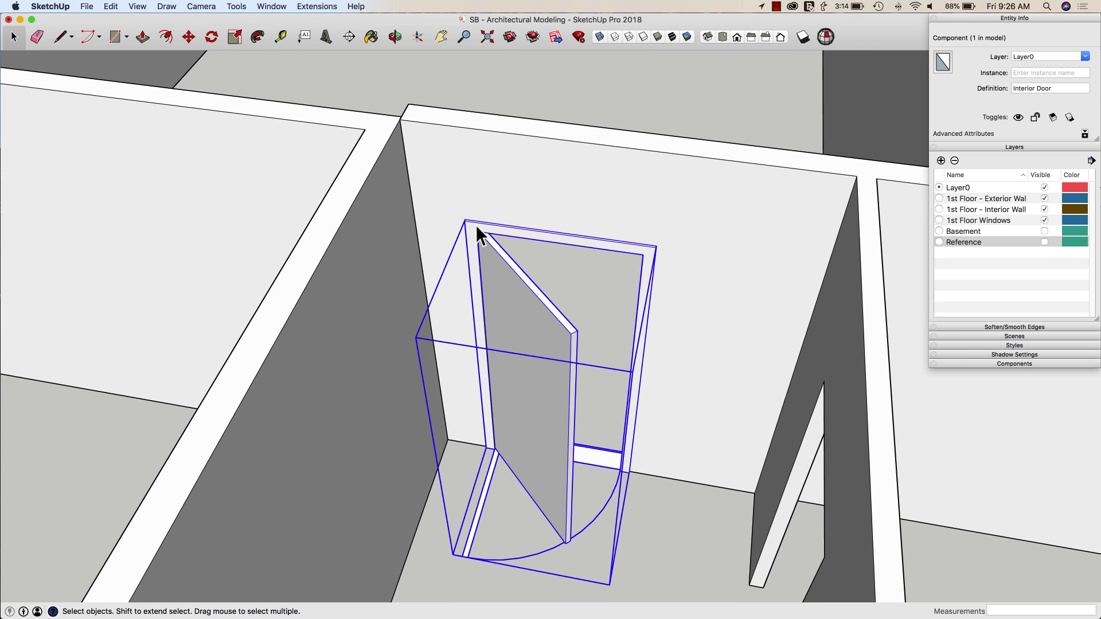
key("m")
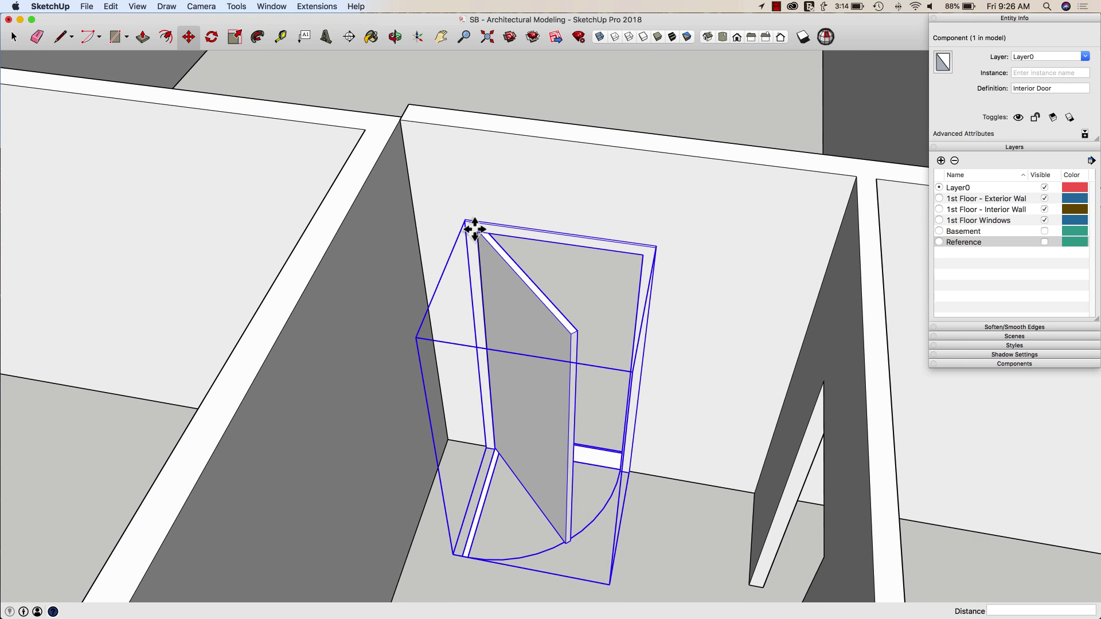
left_click(475, 231)
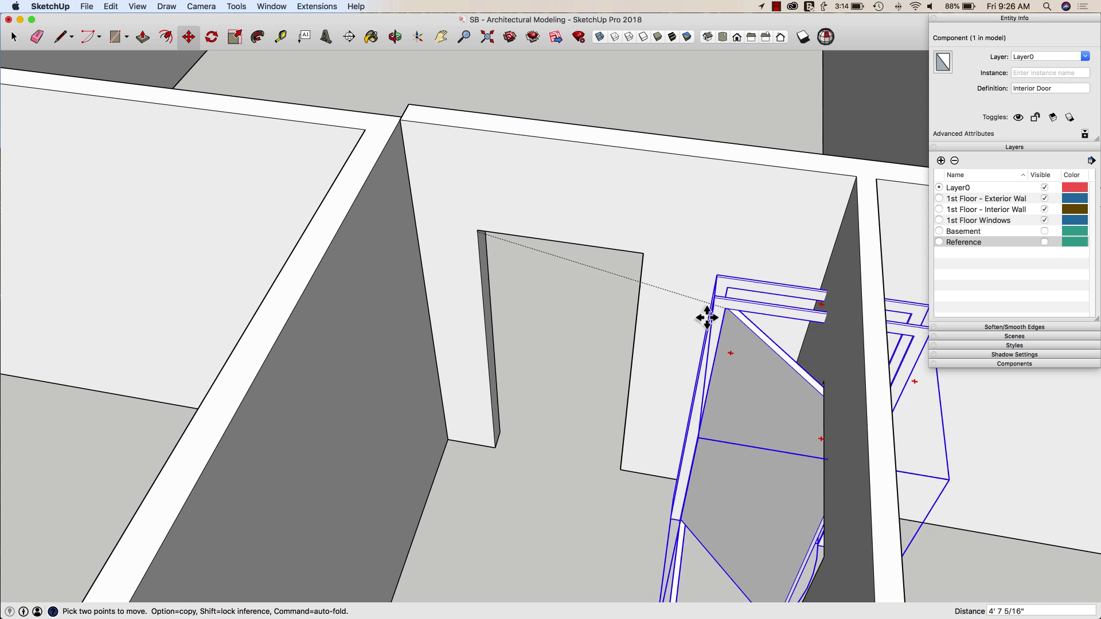
key("alt")
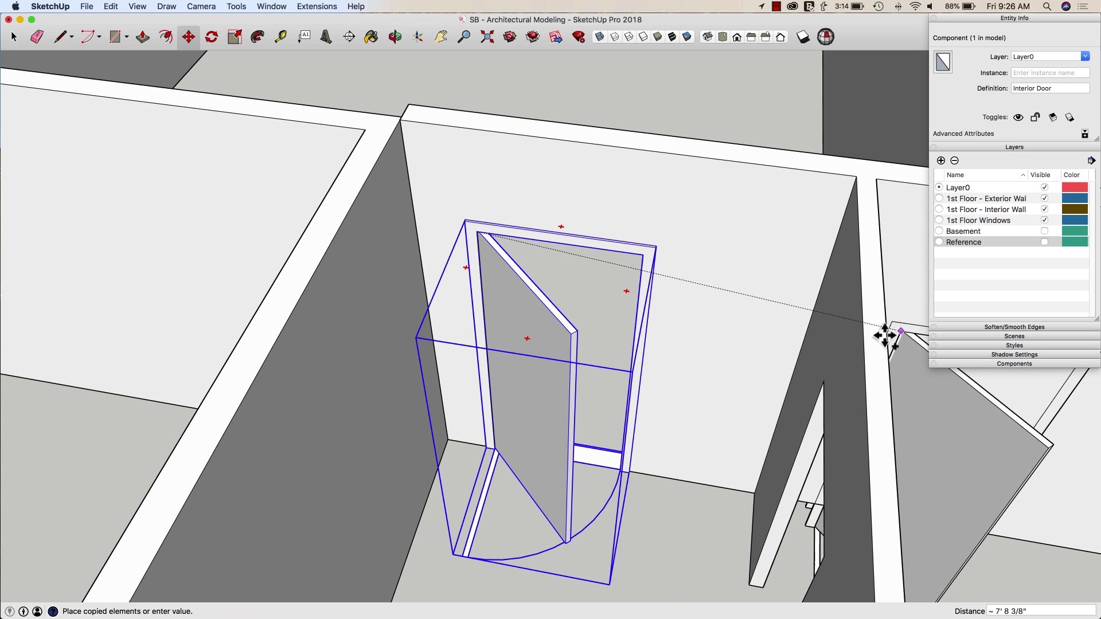
key("space")
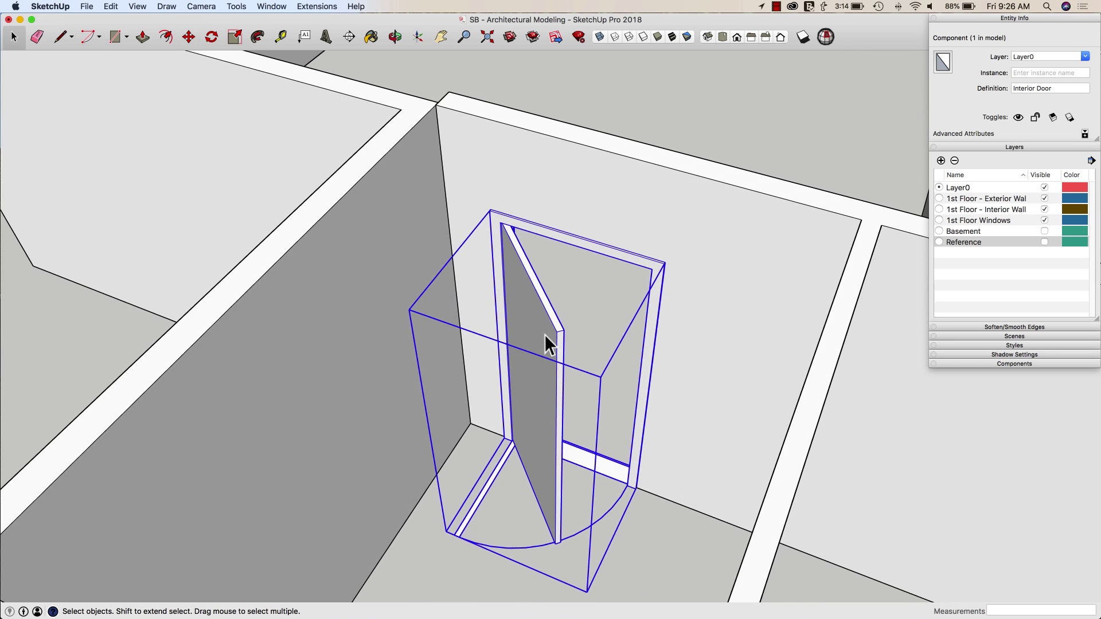
Open the door component for editing and assign its door panel and trim groups to a new layer named Doors - 3D.
scroll(541, 339, "down", 2)
mouse_move(541, 344)
middle_mouse_down()
mouse_move(516, 406)
mouse_move(524, 362)
middle_mouse_up()
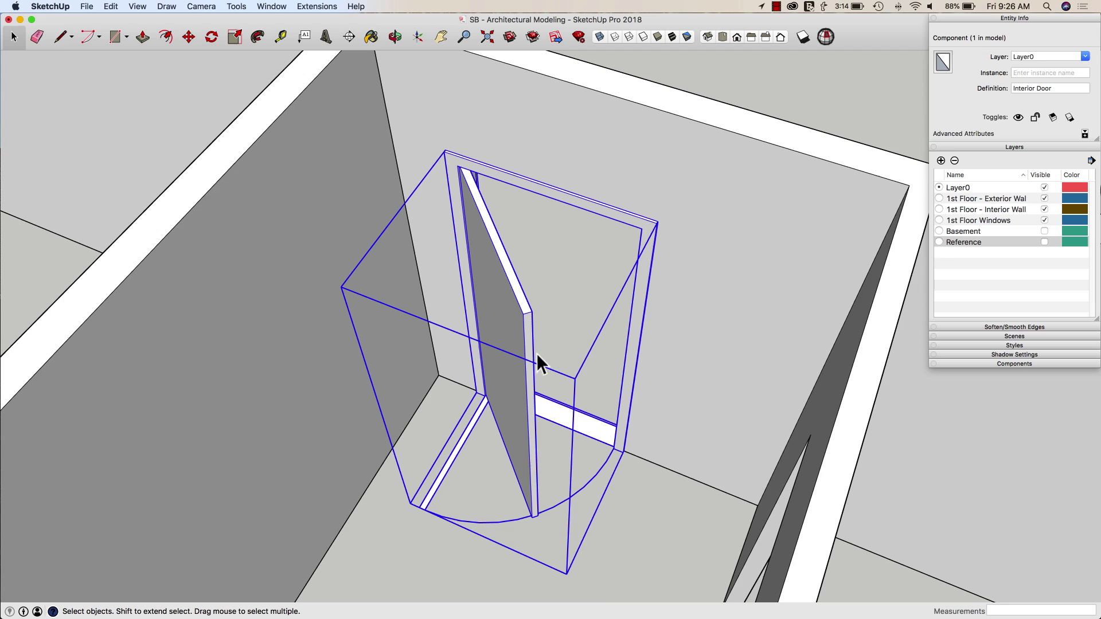
double_click(528, 345)
left_click(476, 313)
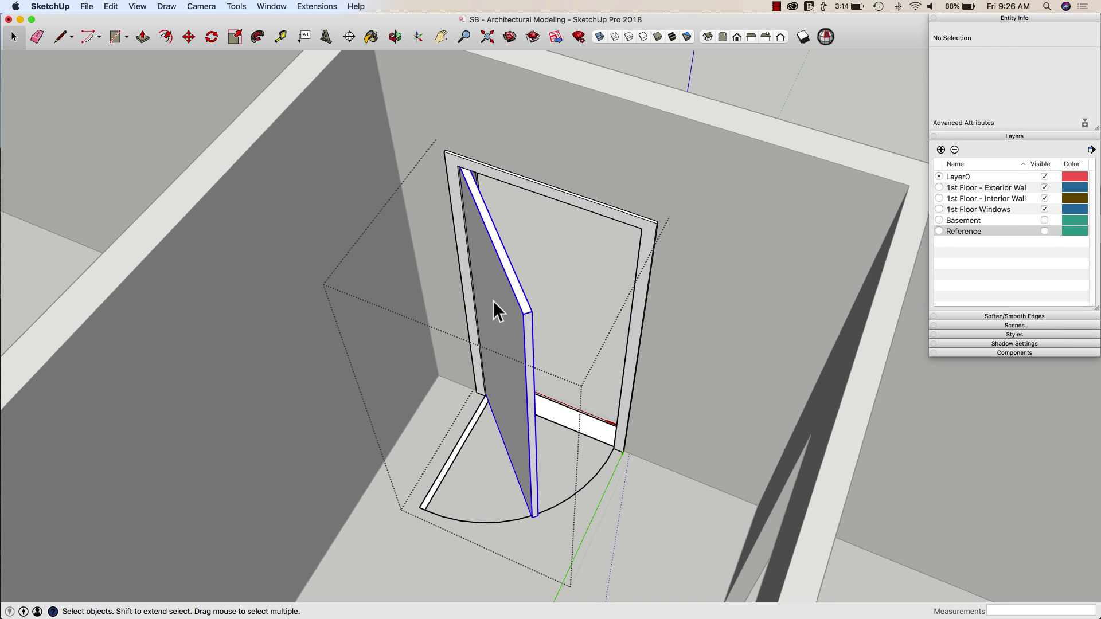
left_click(461, 242, "shift")
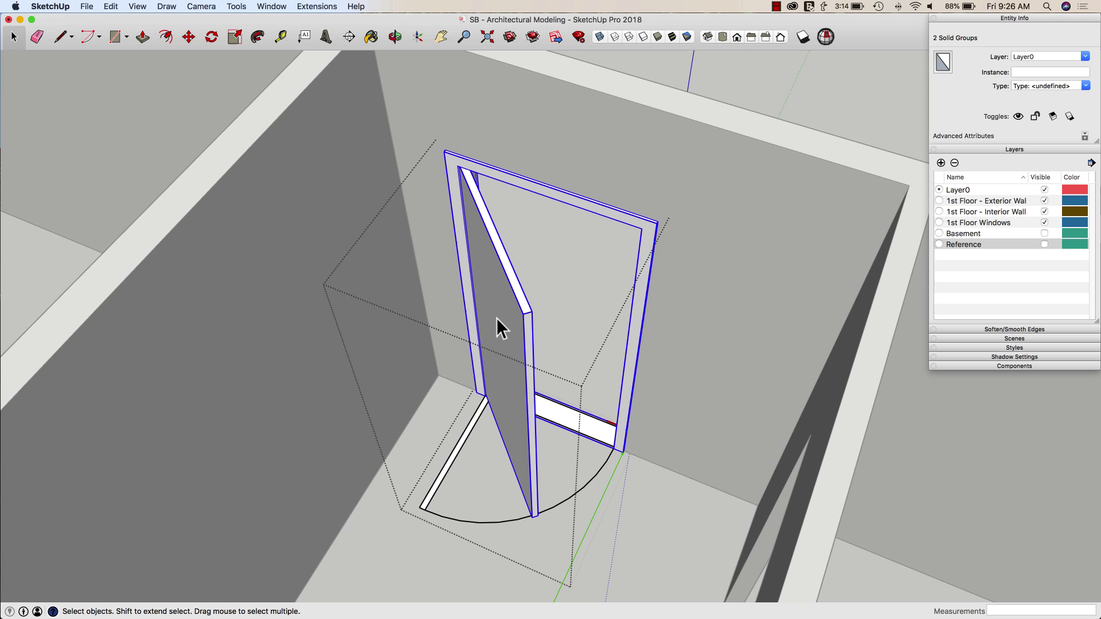
left_click(1053, 56)
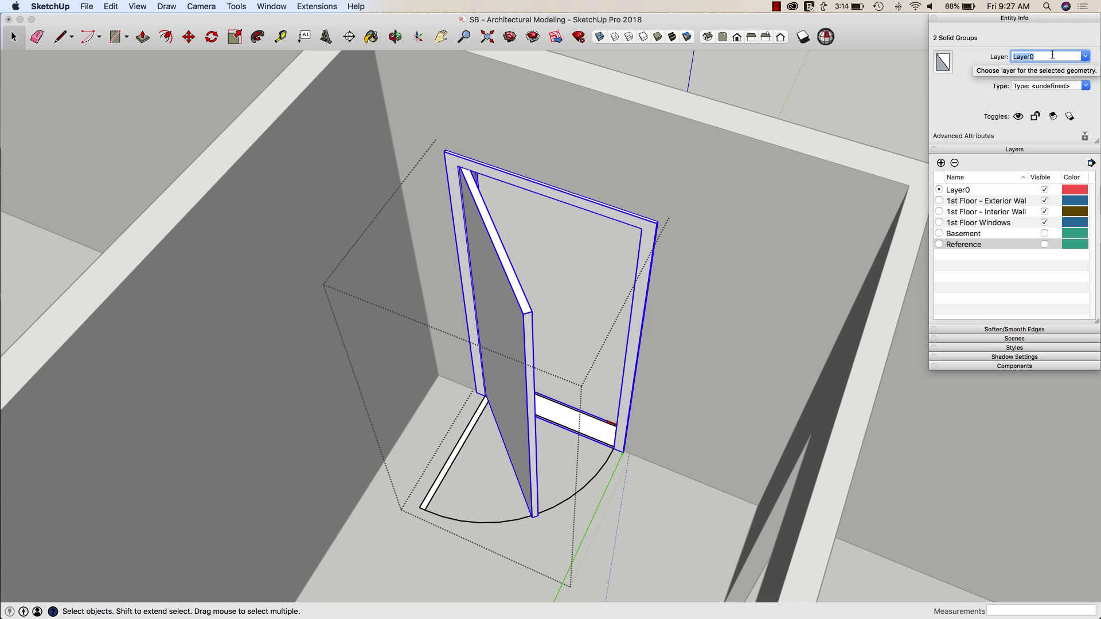
type("Doors -")
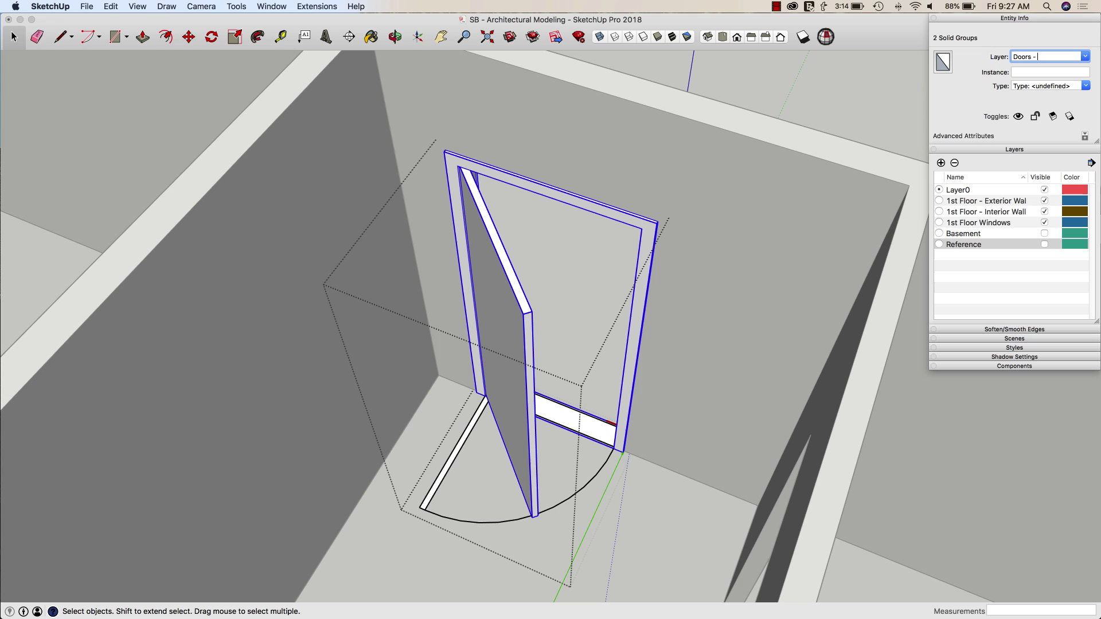
type(" 3D")
key("Return")
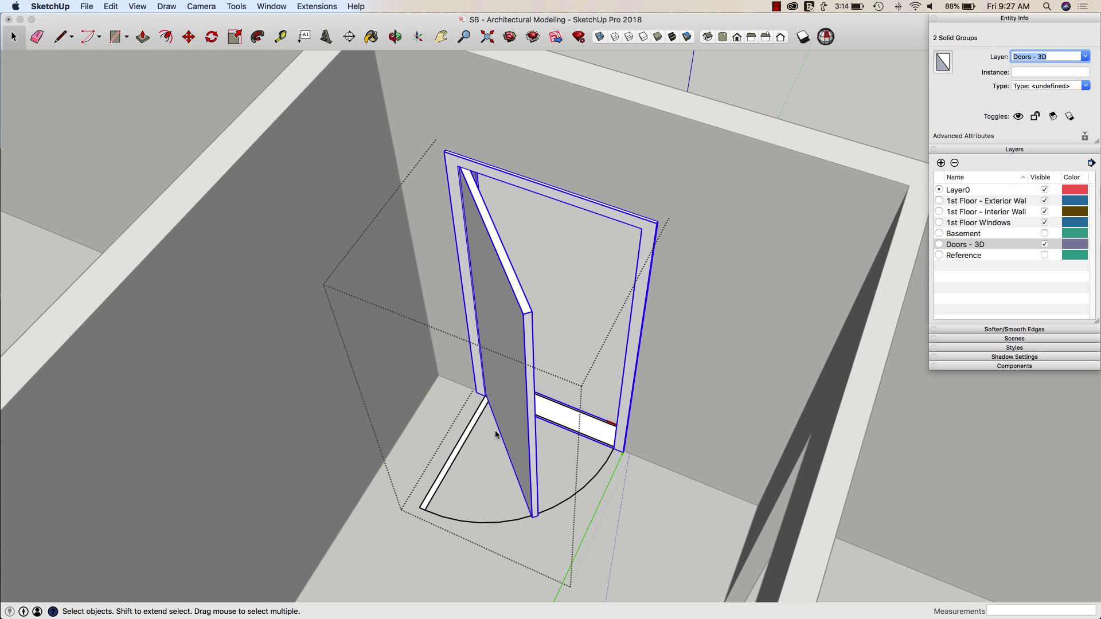
Assign the floor linework group with the door swing to a new layer named Door - 2D.
left_click(470, 426)
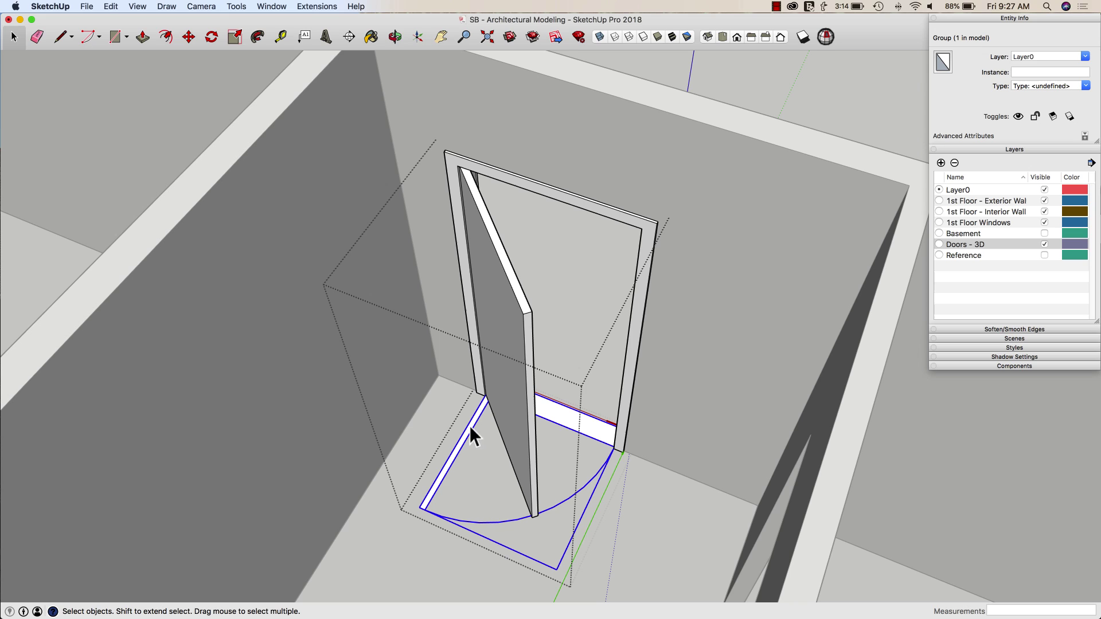
double_click(1017, 57)
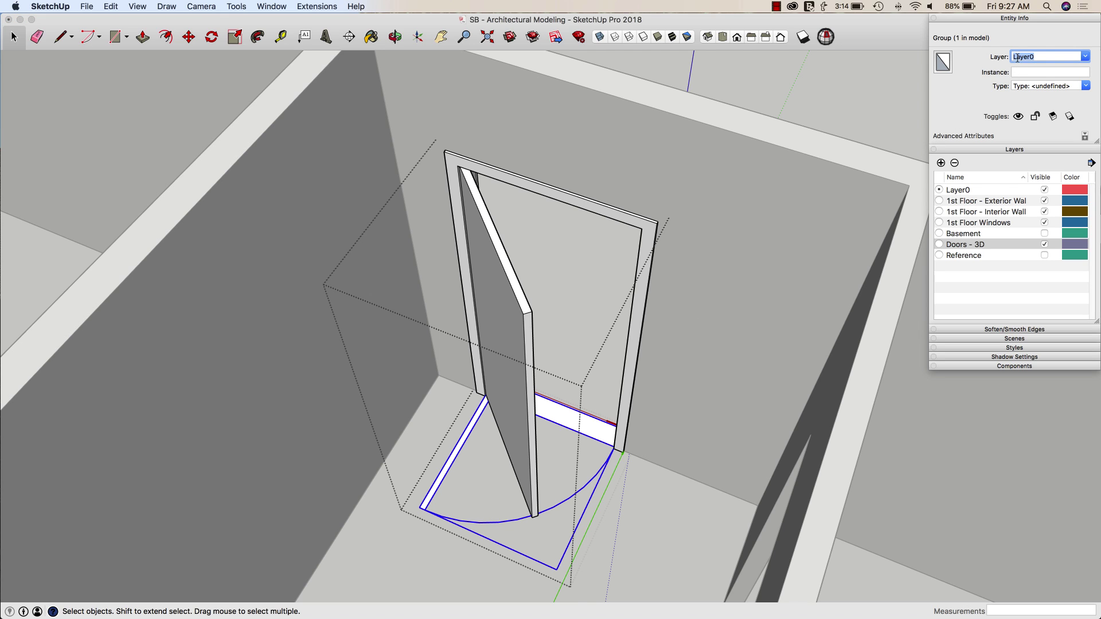
type("Door - 2D")
key("Return")
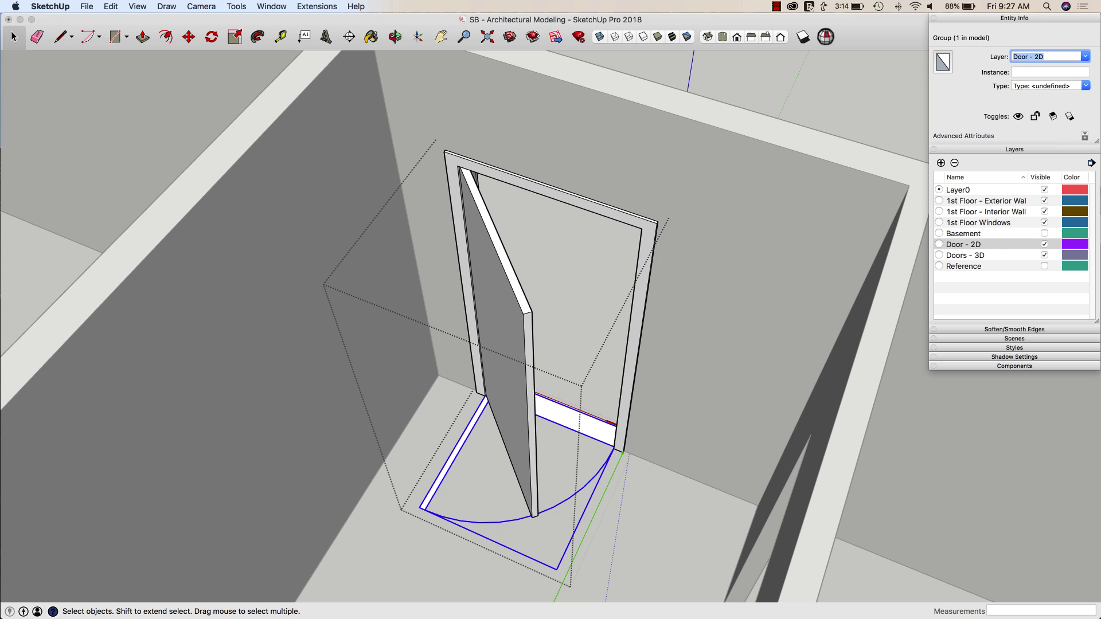
Rename the swing linework's layer to Doors - 2D and close the door component.
double_click(963, 246)
left_click(964, 246)
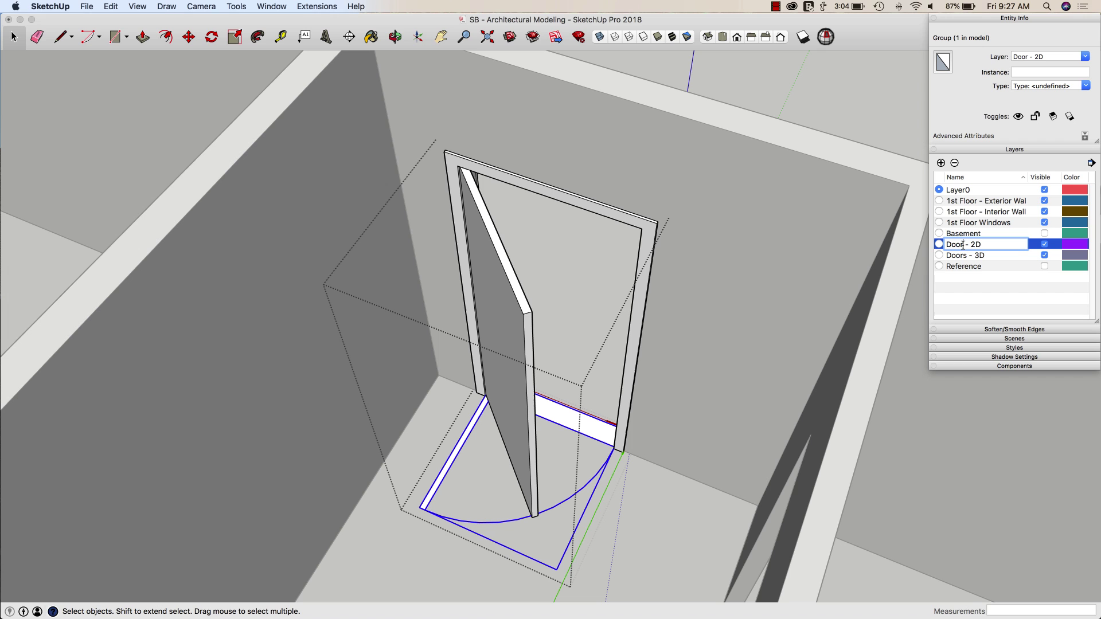
type("s")
left_click(969, 256)
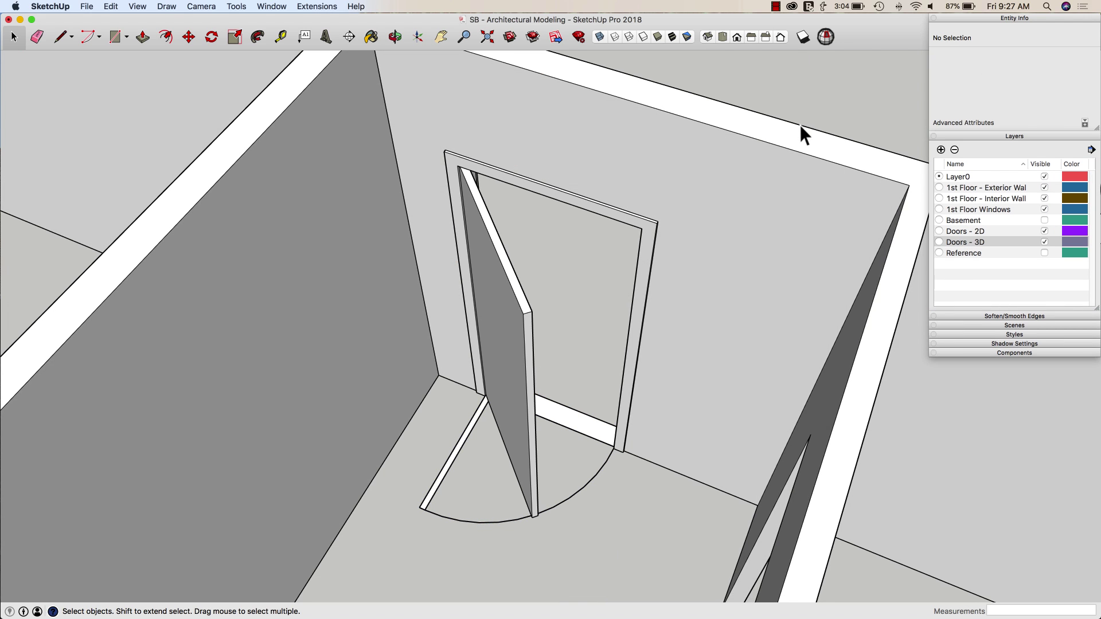
Toggle the visibility of the two door layers, leaving Doors - 2D shown and Doors - 3D hidden.
middle_click_drag(799, 125, 766, 278)
scroll(539, 304, "up", 5)
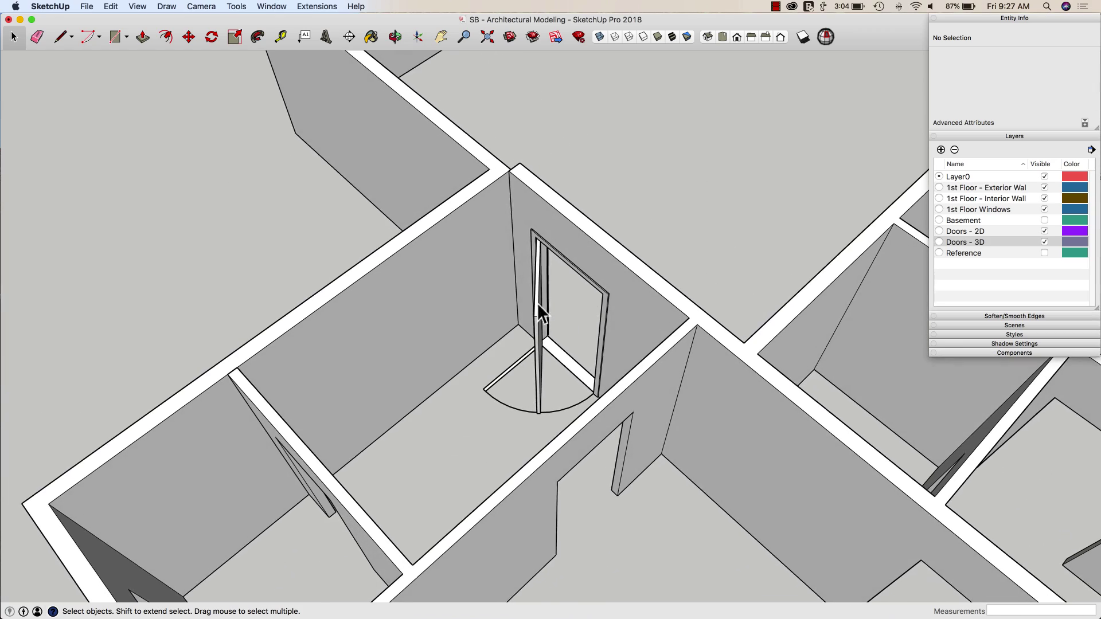
middle_click_drag(544, 317, 1049, 232)
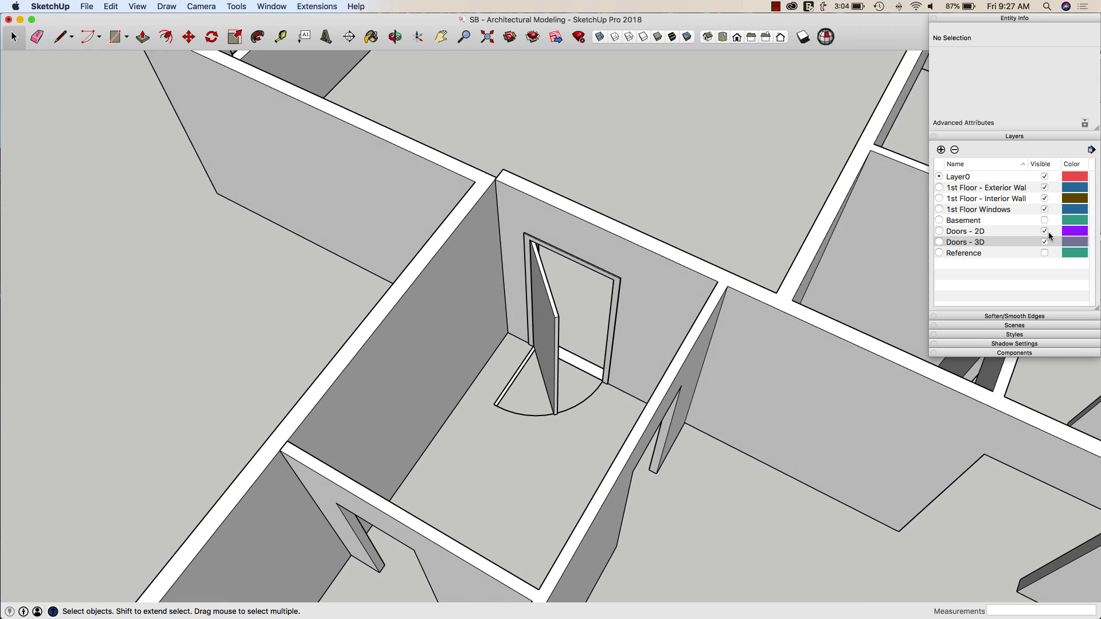
left_click(1045, 231)
middle_click_drag(663, 308, 952, 255)
scroll(619, 304, "up", 4)
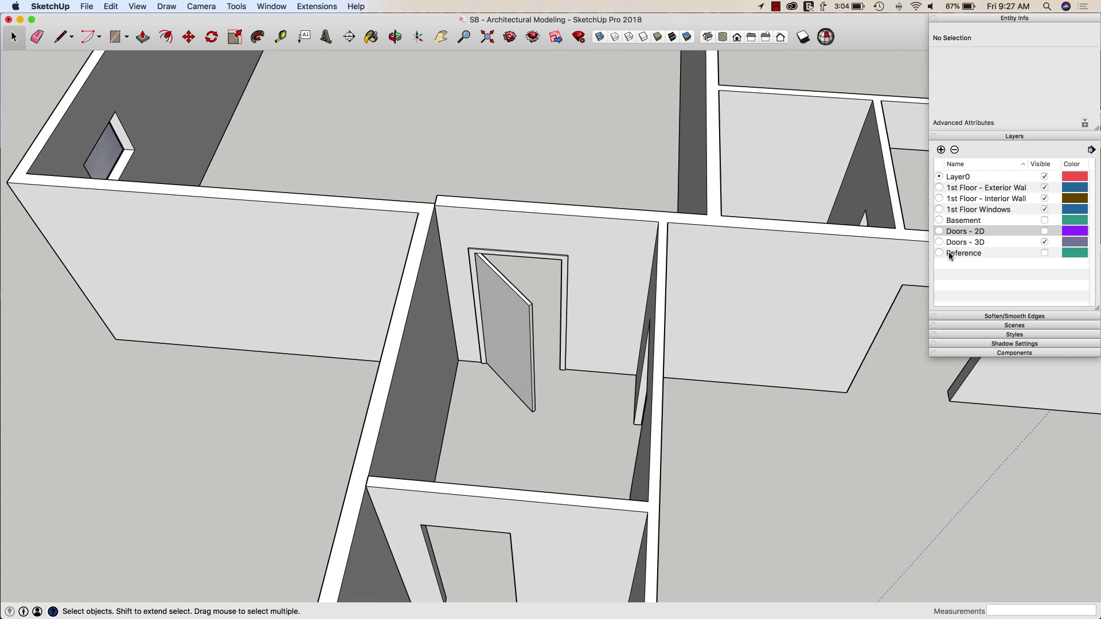
left_click(1044, 242)
left_click(1044, 232)
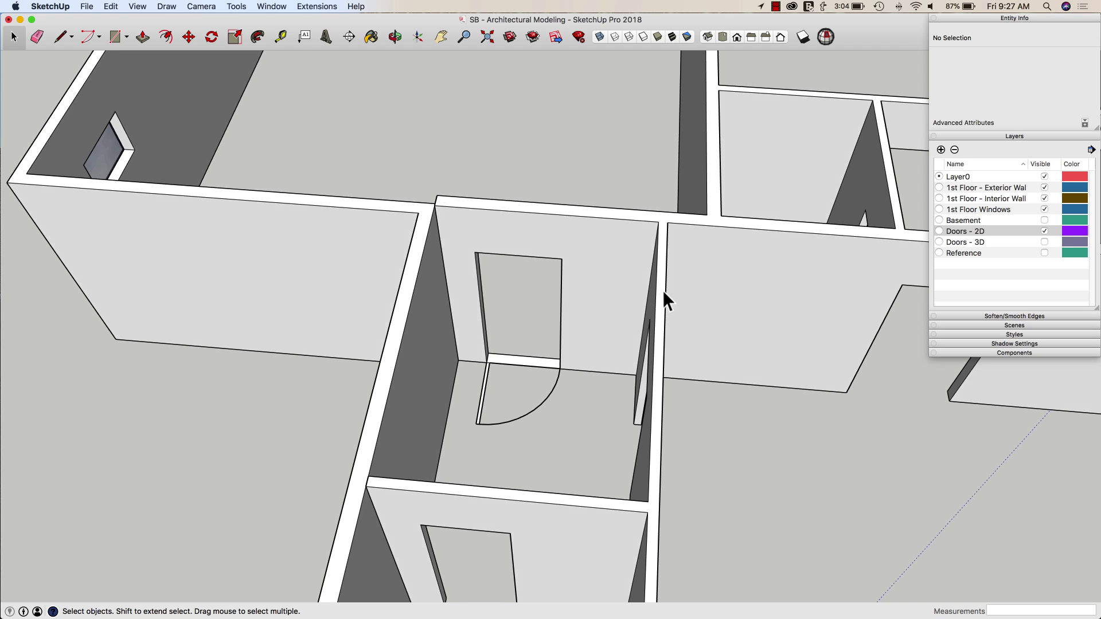
Place a horizontal section plane with the default name and symbol across the tops of the first-floor walls.
middle_click_drag(662, 290, 437, 368)
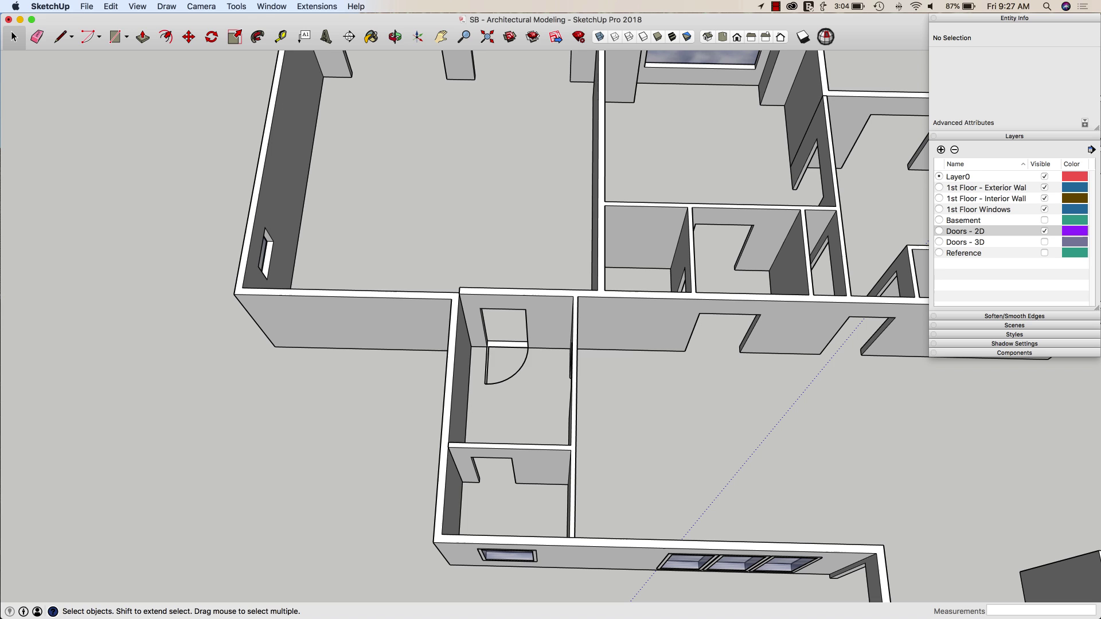
scroll(493, 345, "down", 5)
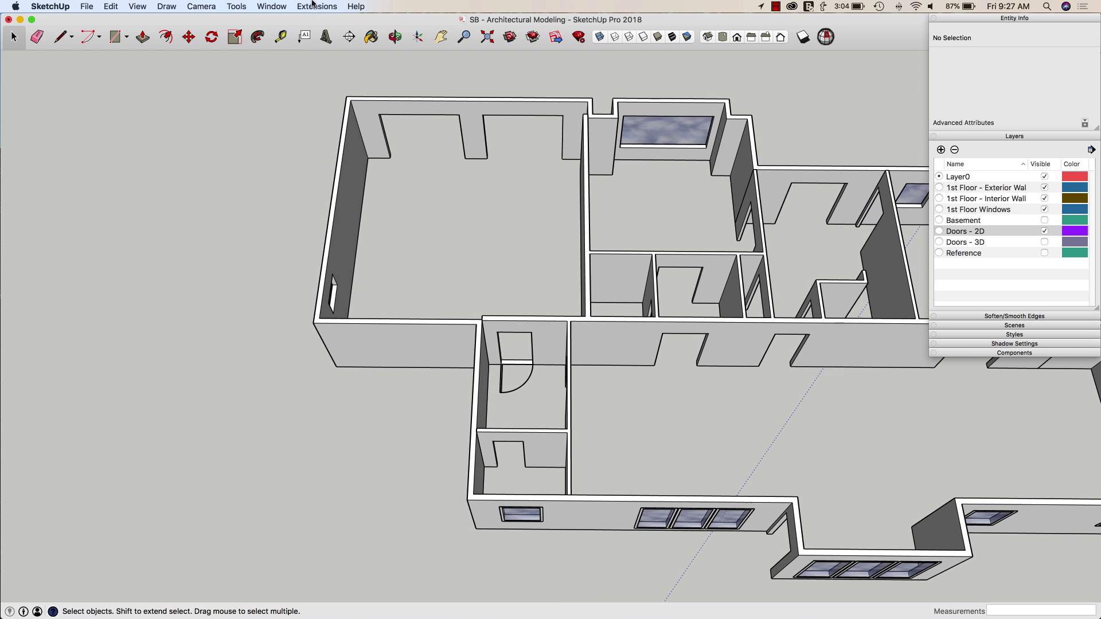
left_click(350, 36)
left_click(457, 288)
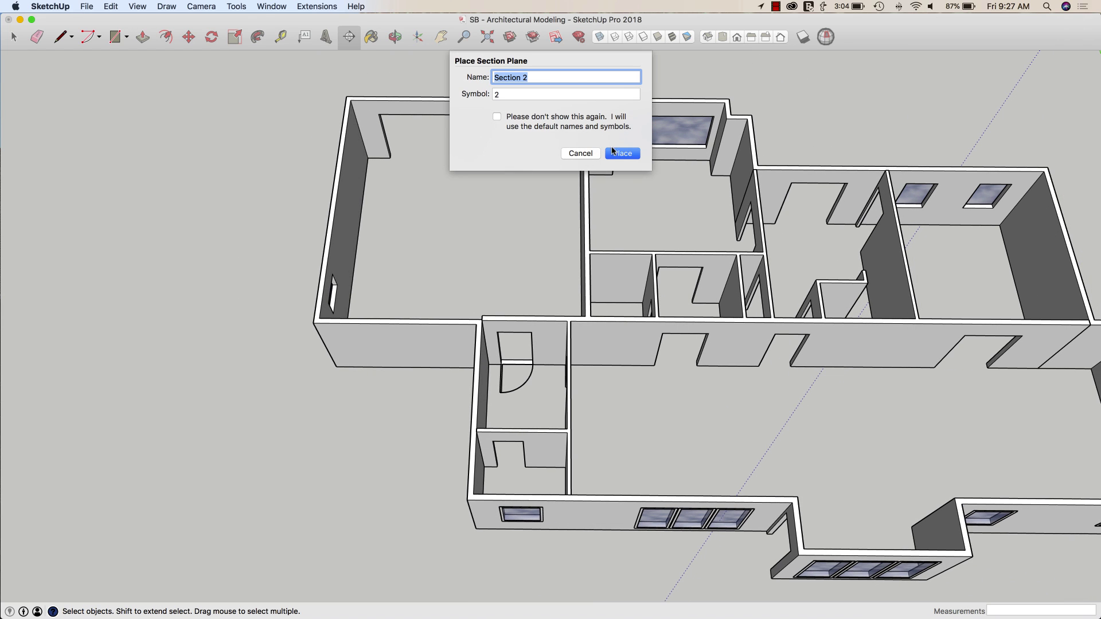
key("Return")
key("space")
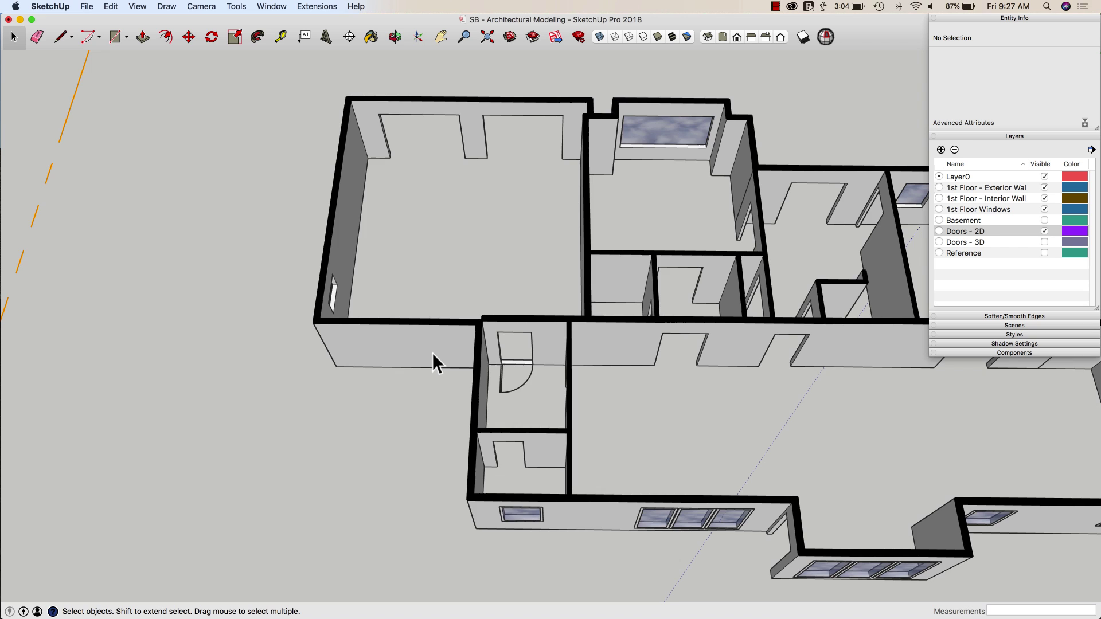
Move the section plane down about 7' 10 5/8" so it cuts the first-floor walls just above the floor.
scroll(433, 355, "down", 5)
key("m")
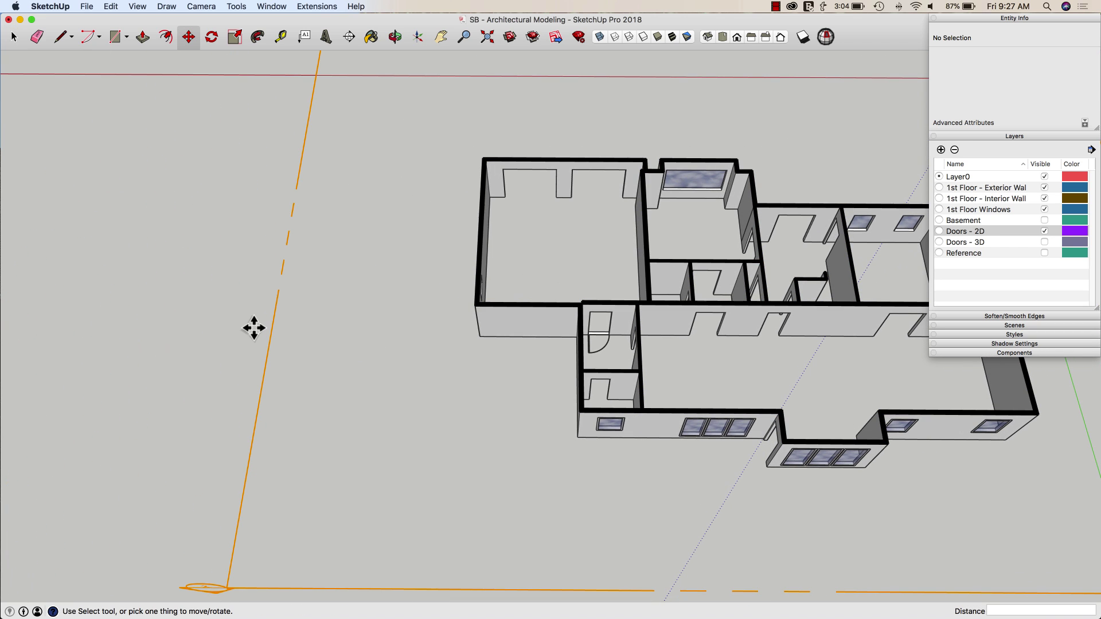
left_click(272, 328)
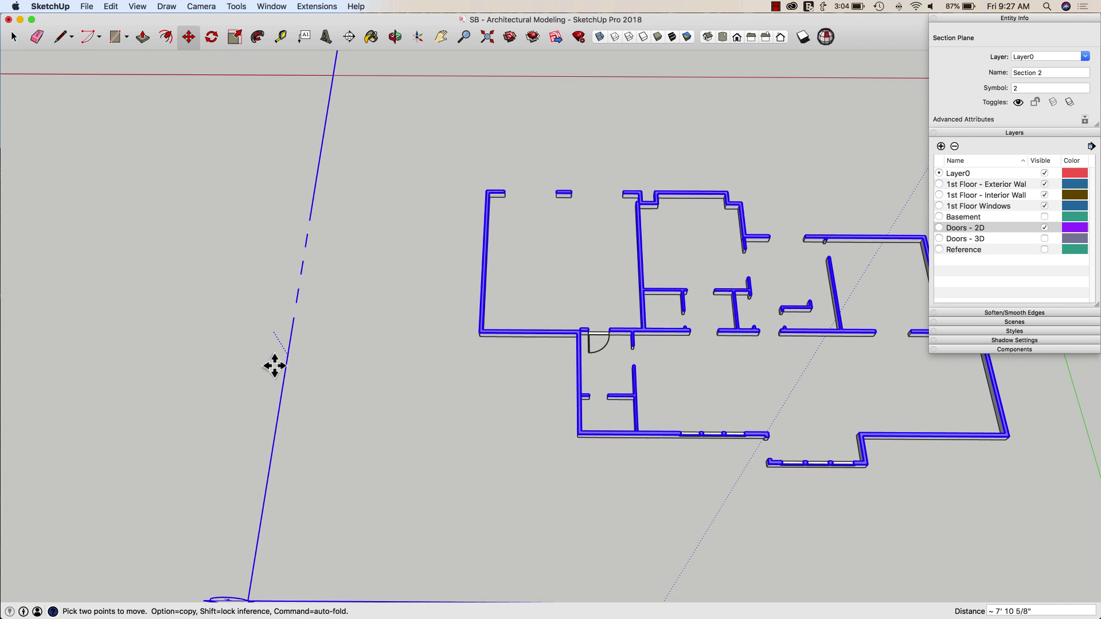
left_click(274, 366)
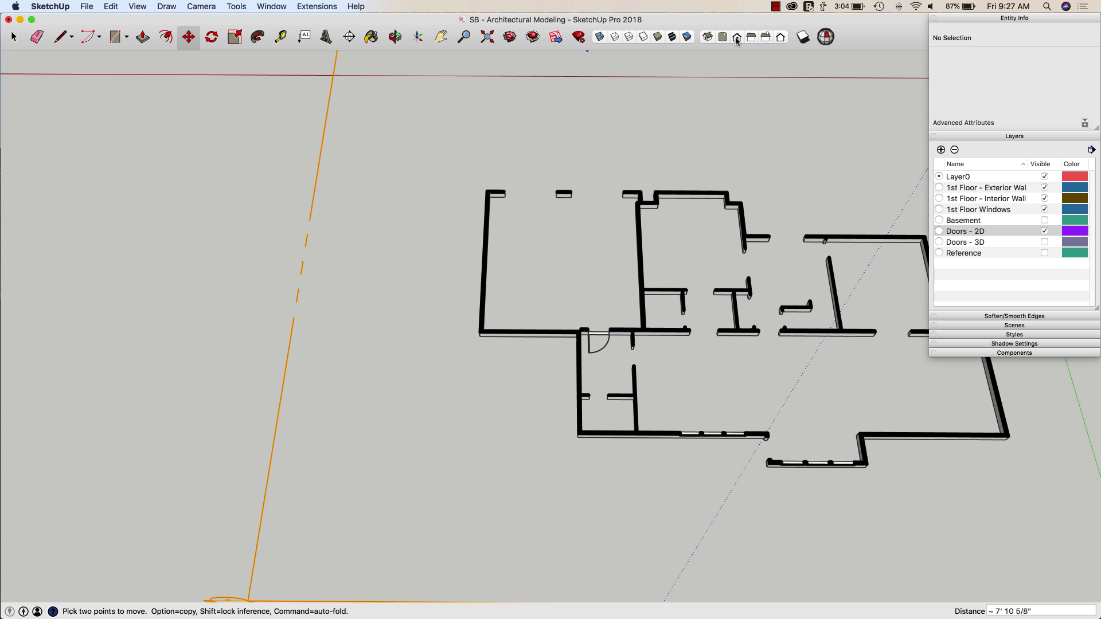
Examine the section-cut first floor in top view, including the 2D door swing in its wall opening.
left_click(724, 38)
scroll(704, 240, "up", 3)
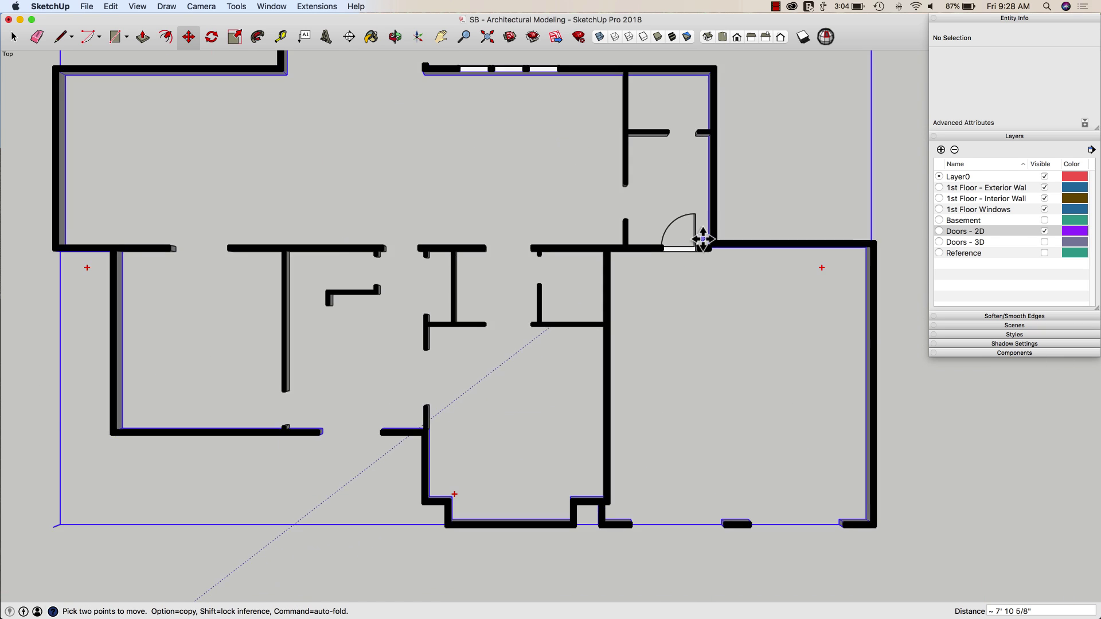
scroll(704, 240, "up", 6)
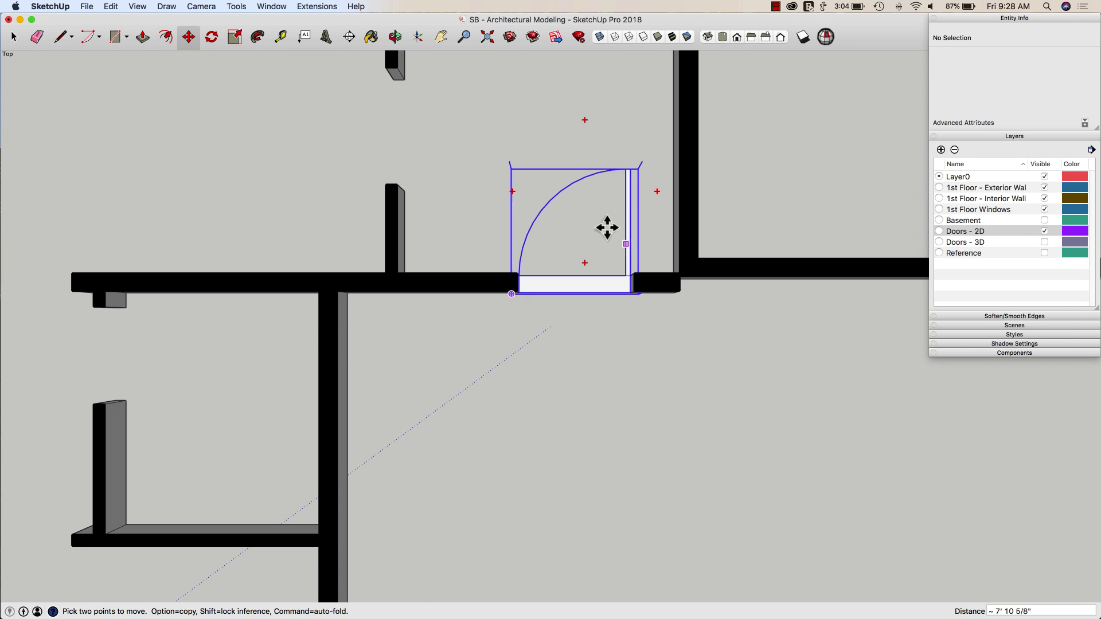
scroll(585, 395, "down", 2)
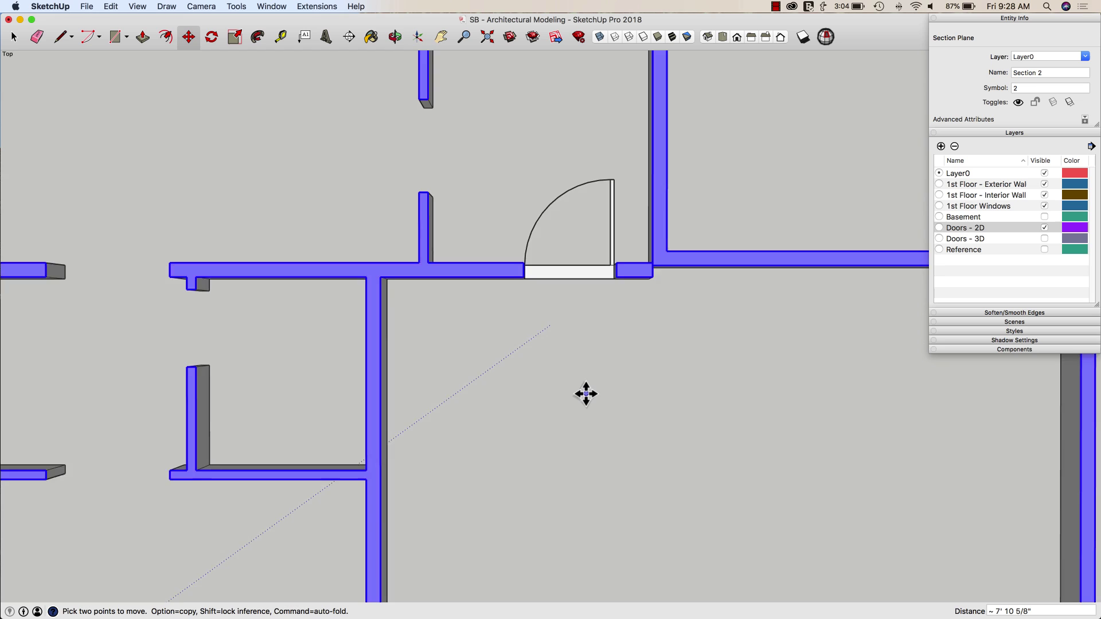
scroll(586, 394, "down", 10)
key("space")
left_click(597, 402)
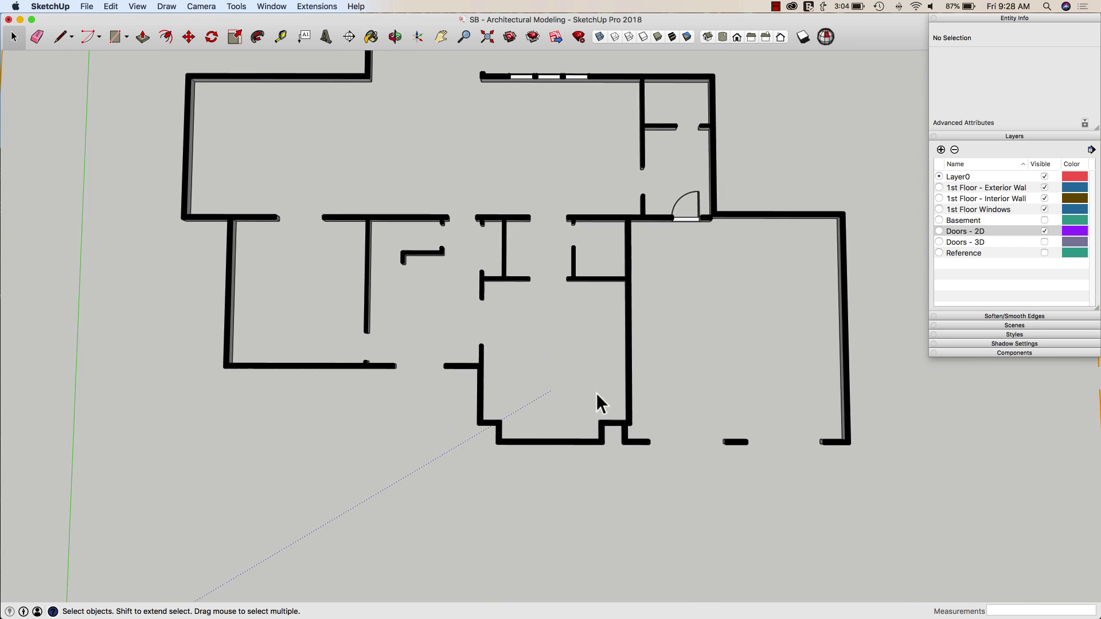
Examine the cut floor plan and the door's 2D linework in perspective, toggling the Doors - 3D layer's visibility.
middle_click_drag(596, 394, 849, 247)
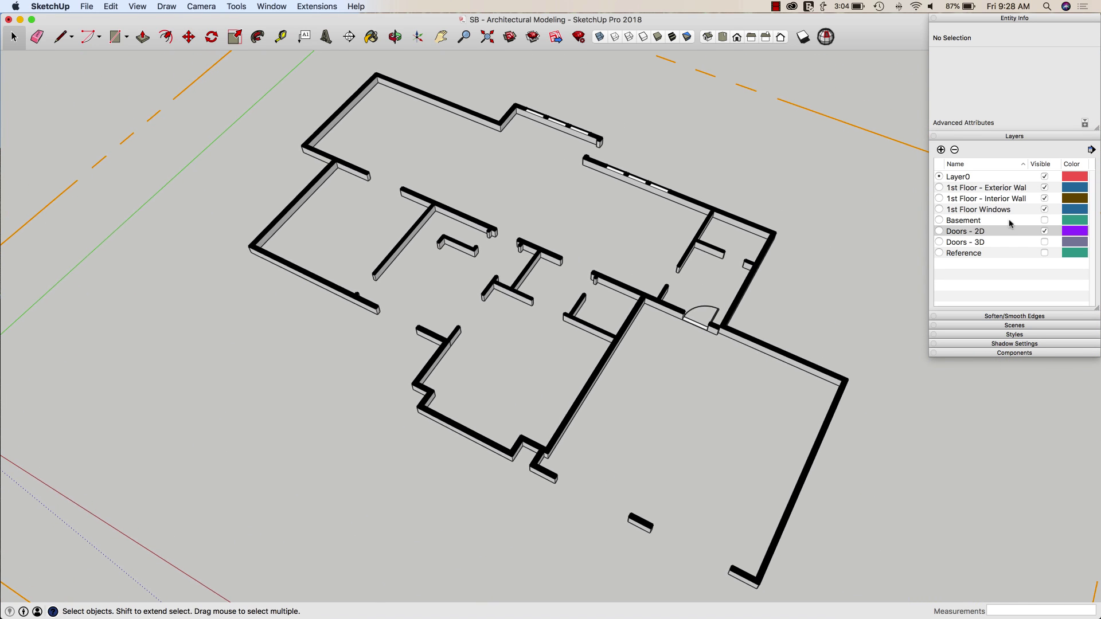
left_click(1045, 243)
left_click(1045, 243)
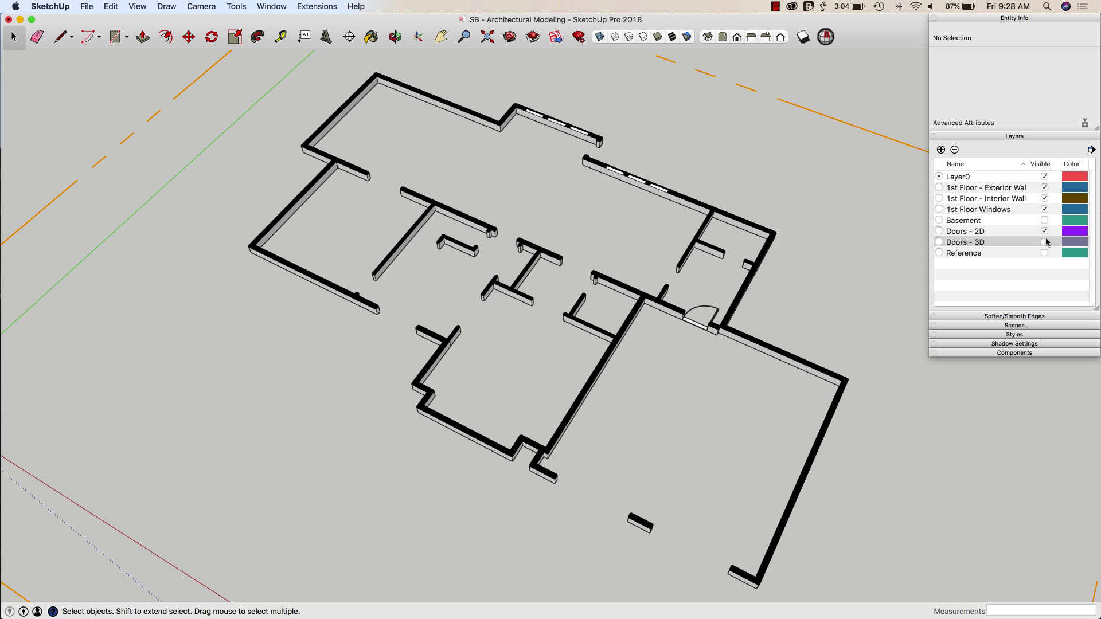
middle_click_drag(745, 378, 648, 331)
key("super+2")
scroll(691, 287, "up", 5)
scroll(648, 331, "up", 4)
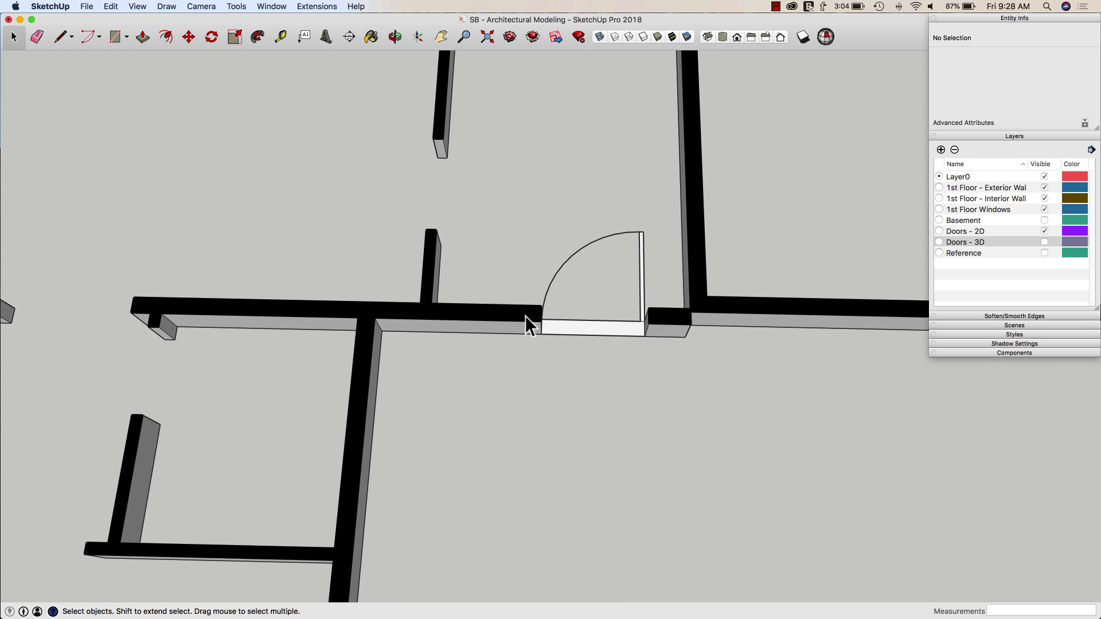
middle_click_drag(618, 332, 613, 324)
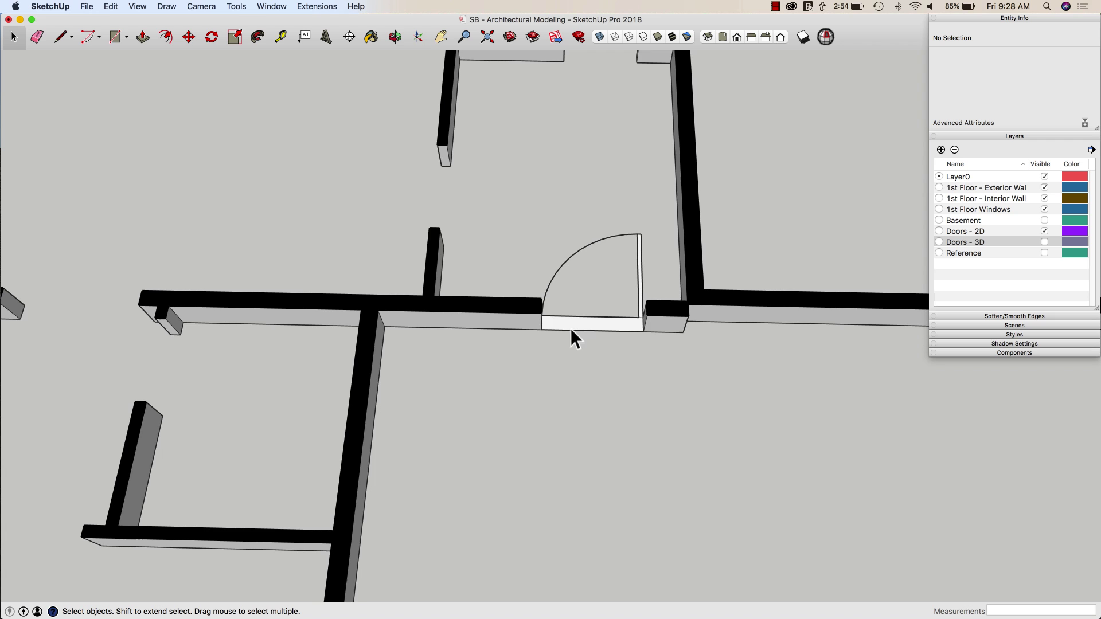
Delete the section plane from the first floor.
scroll(574, 336, "down", 6)
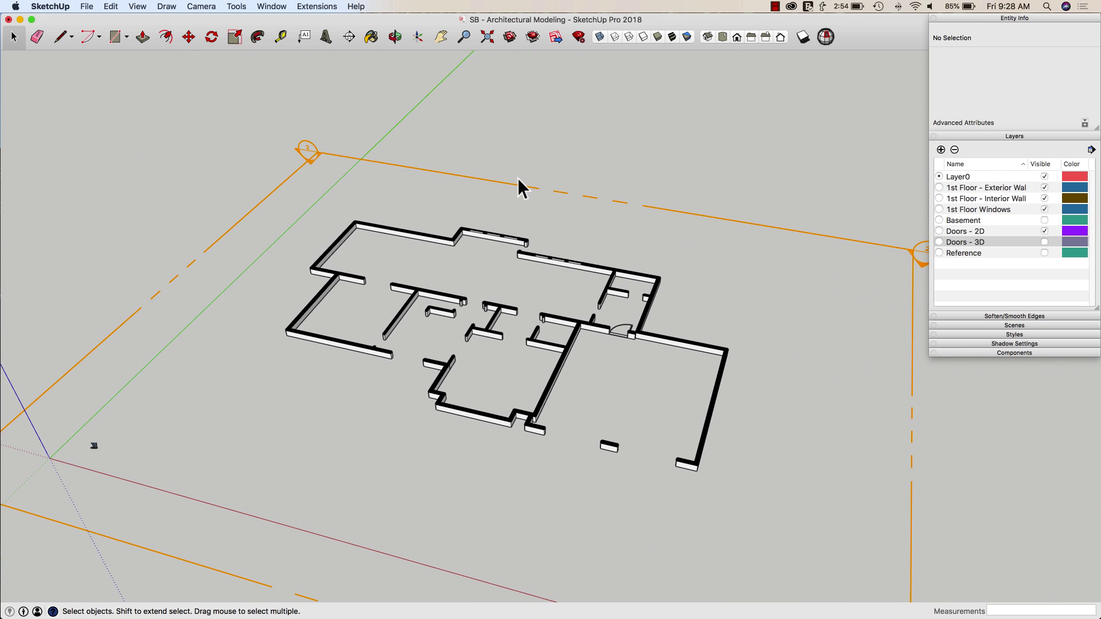
left_click(513, 186)
key("Delete")
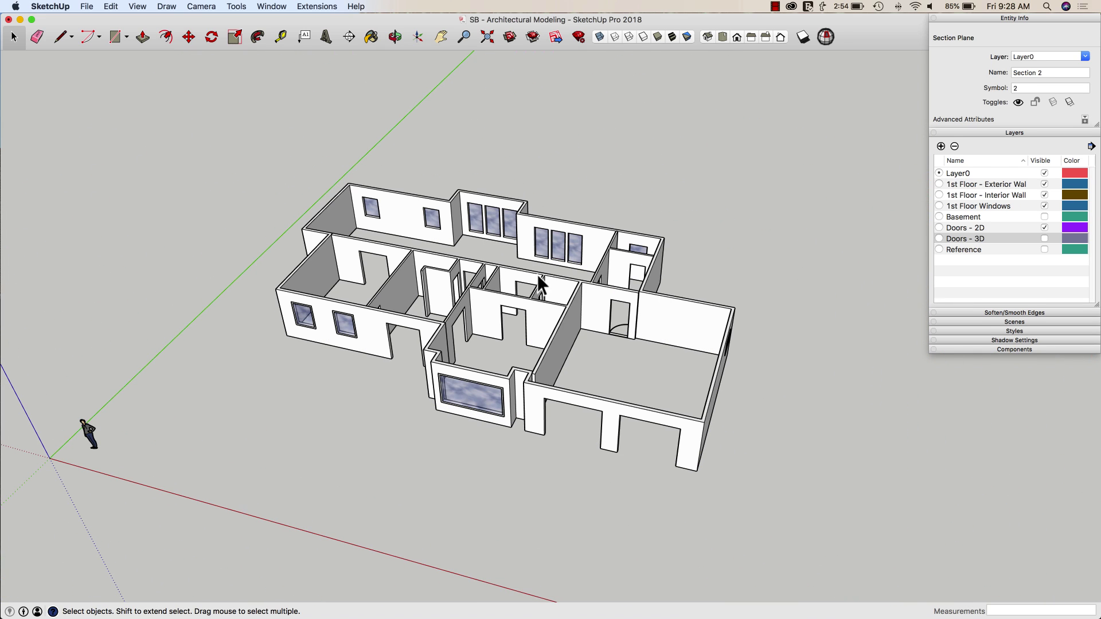
Show the Doors - 3D layer and copy the interior door by its lower corner about 24' 2 3/4" into the narrow room's opening along the long central wall.
left_click(620, 335)
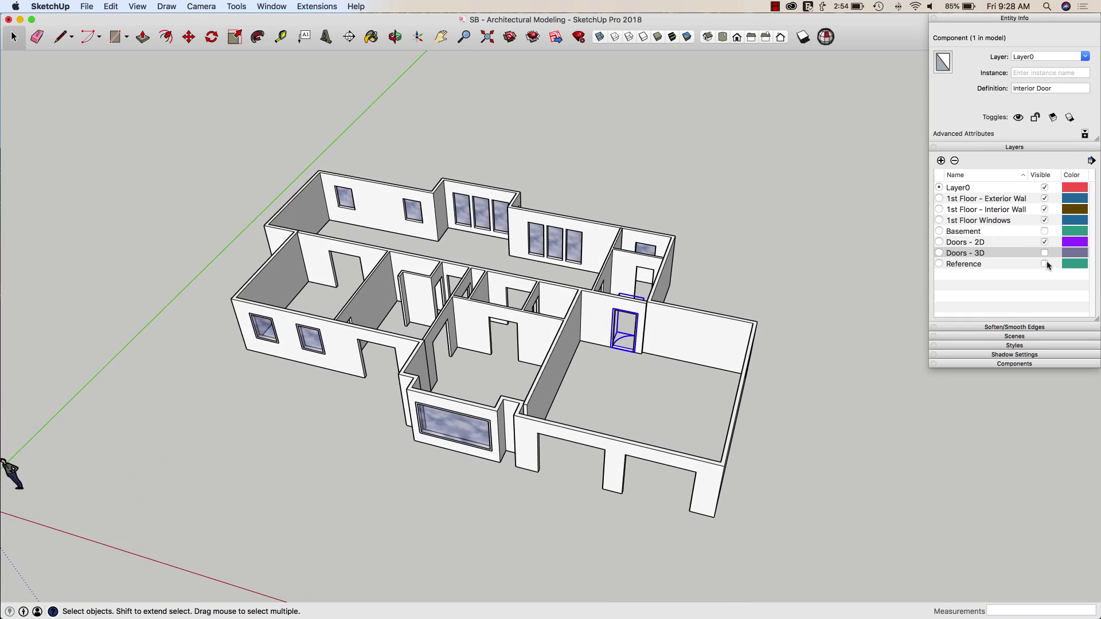
left_click(1045, 253)
scroll(660, 338, "up", 5)
scroll(714, 427, "up", 6)
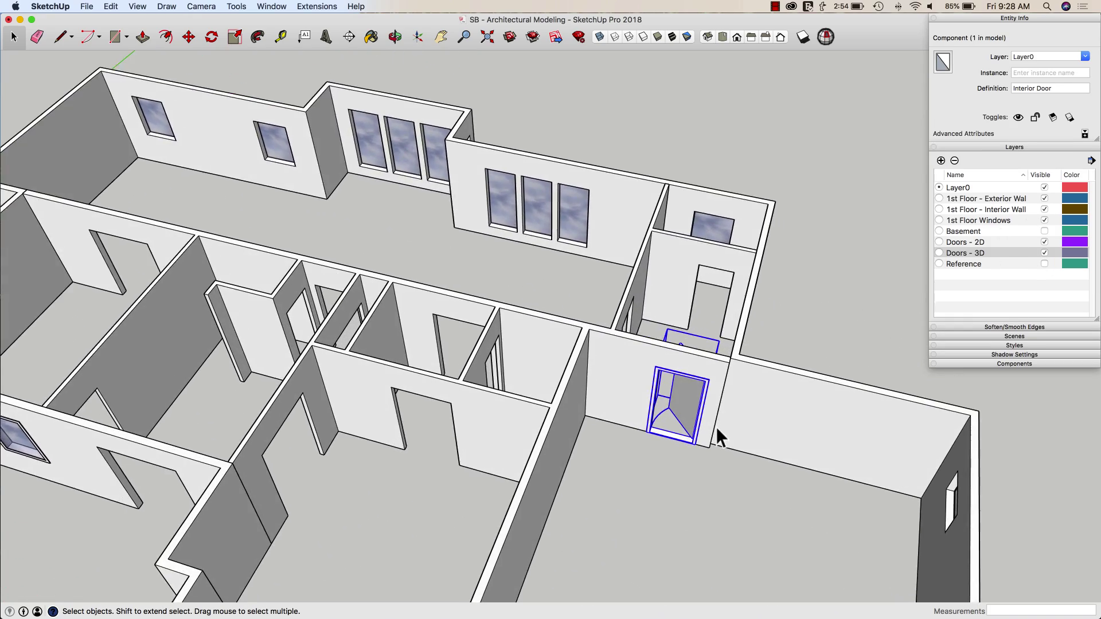
scroll(594, 487, "up", 5)
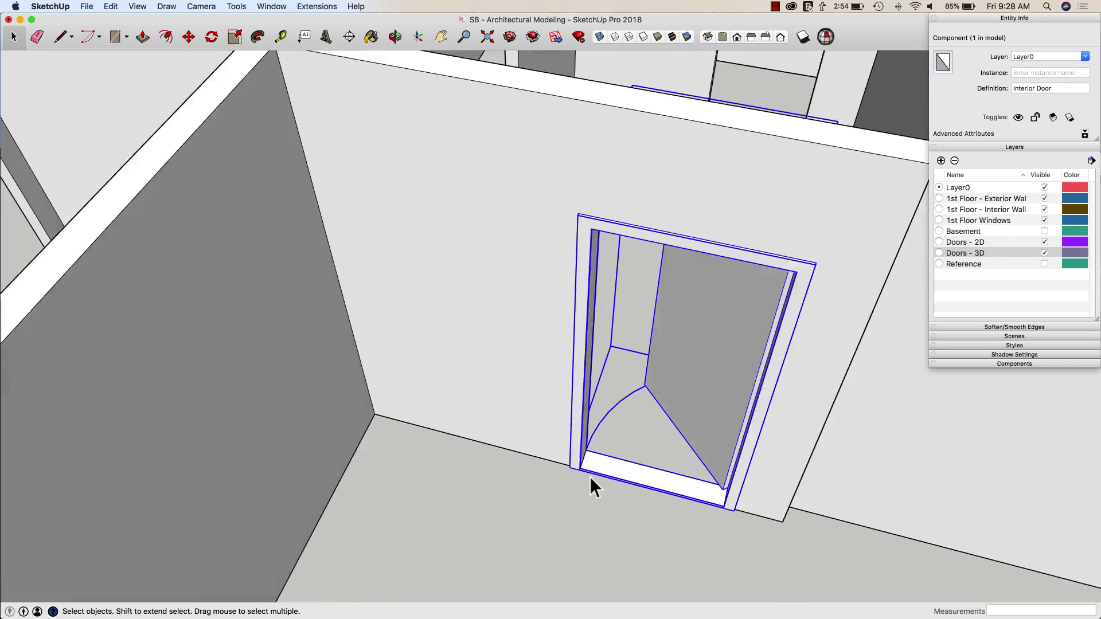
key("m")
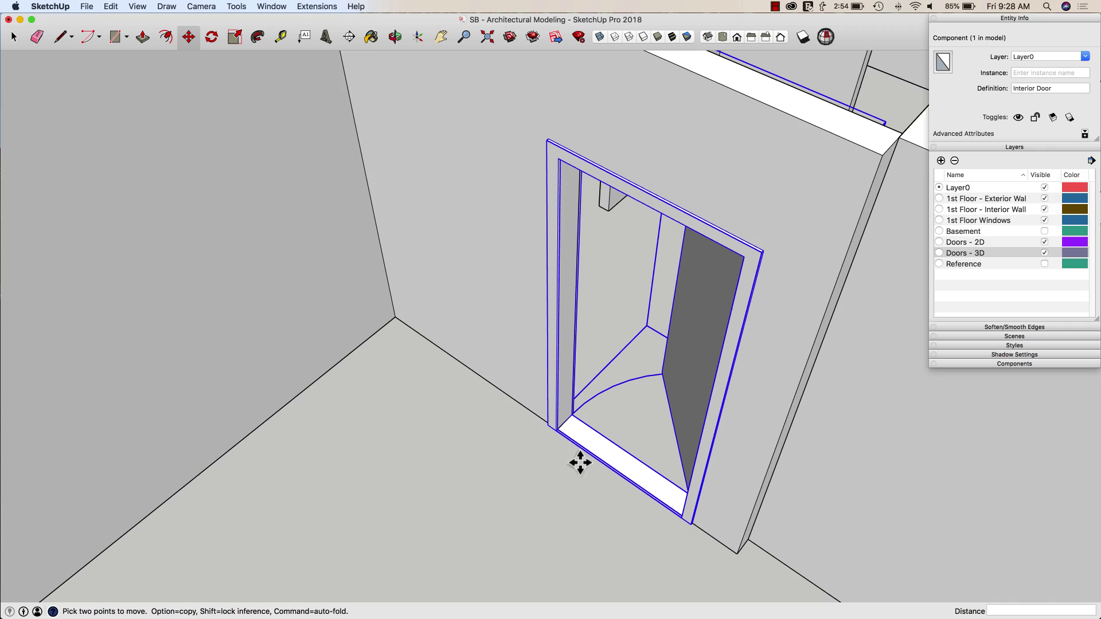
left_click(561, 429, "alt")
scroll(705, 473, "down", 5)
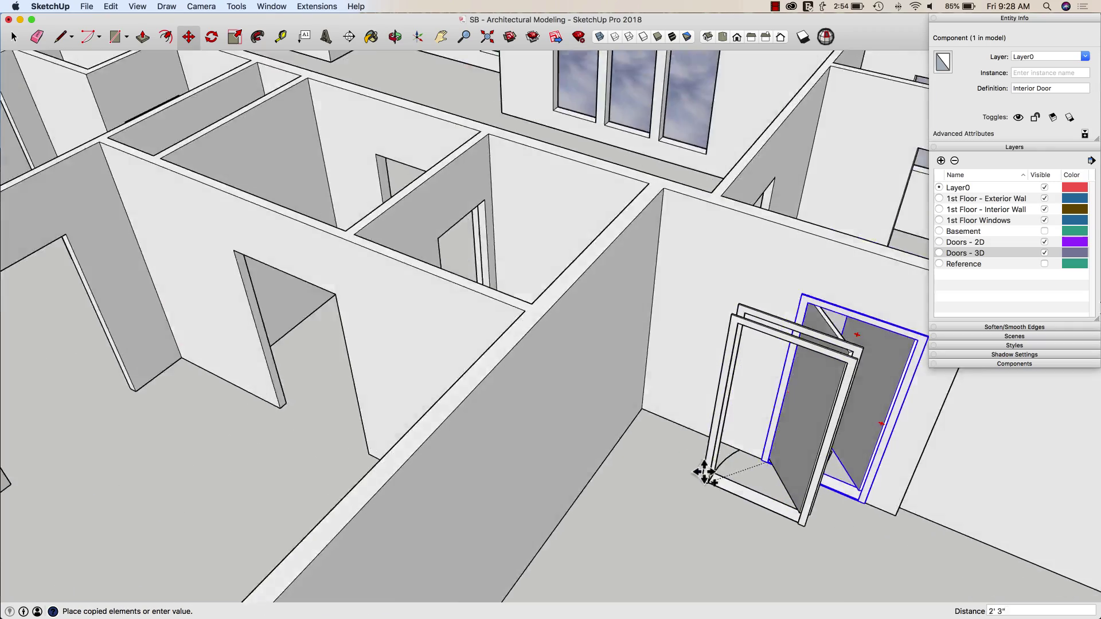
scroll(664, 438, "up", 6)
scroll(570, 443, "down", 5)
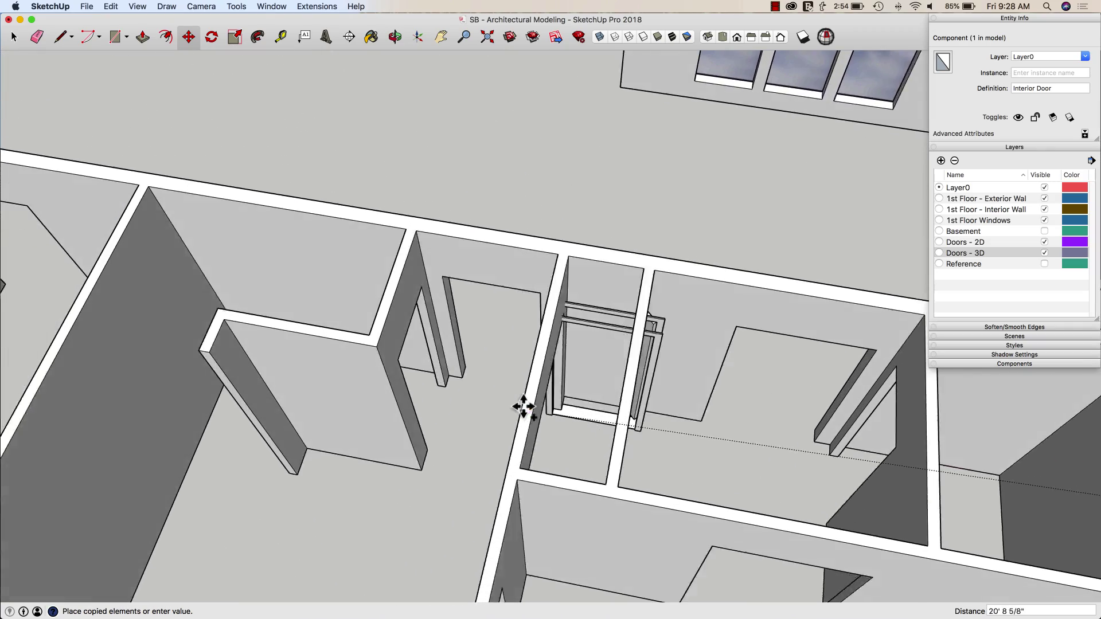
scroll(505, 424, "up", 5)
left_click(494, 386)
scroll(587, 450, "down", 3)
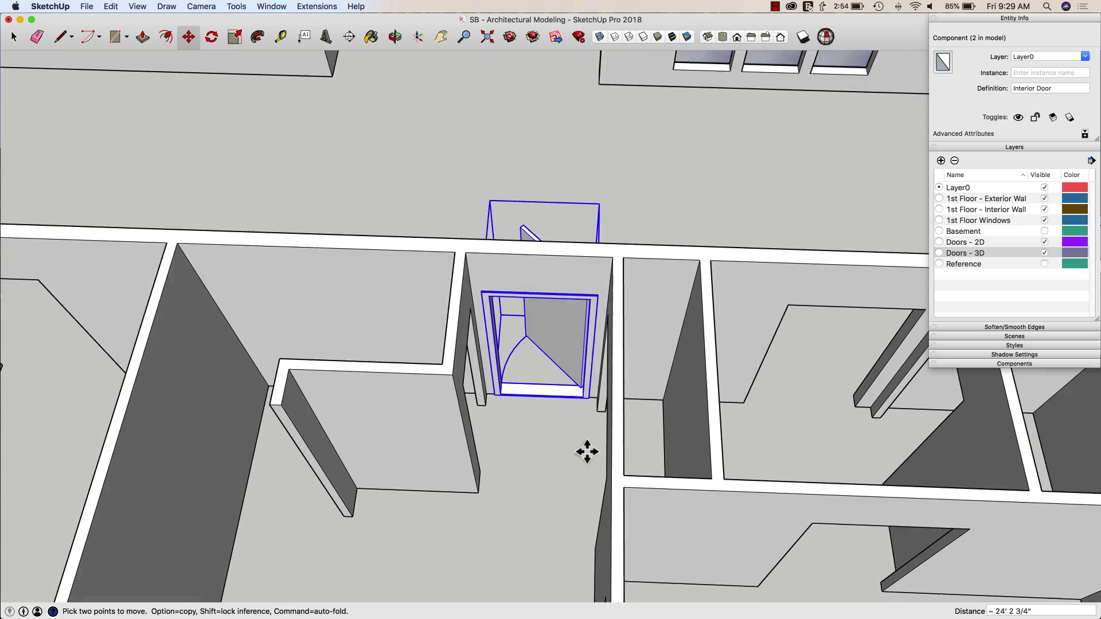
key("space")
Toggle the door layers to compare both door copies, leaving Doors - 2D shown and Doors - 3D hidden, and clear the selection.
scroll(583, 474, "down", 3)
scroll(563, 383, "down", 5)
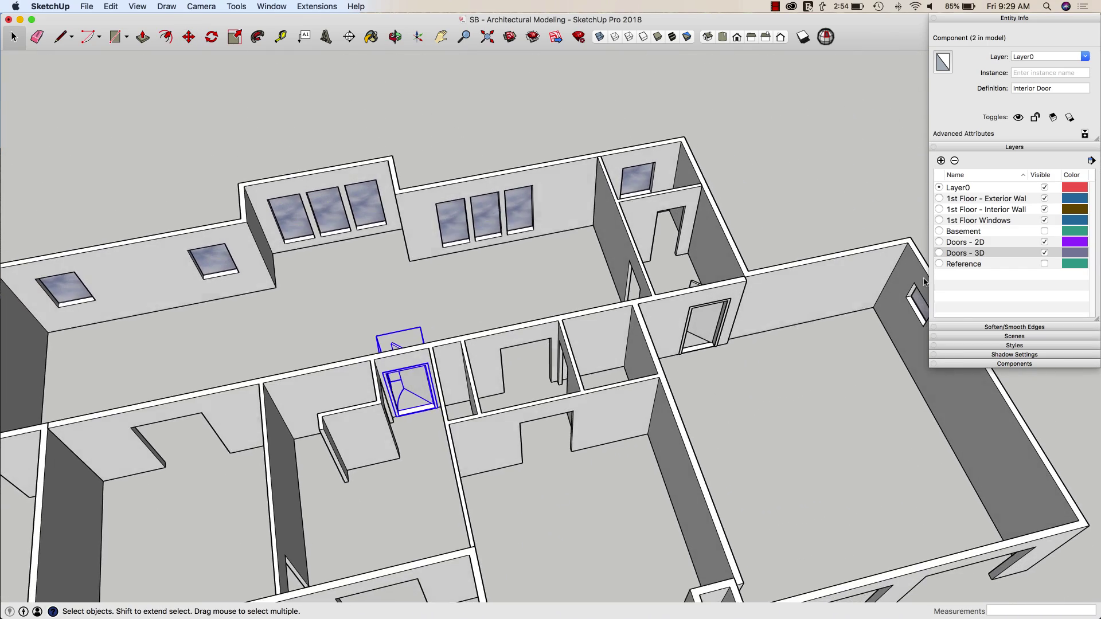
left_click(1045, 242)
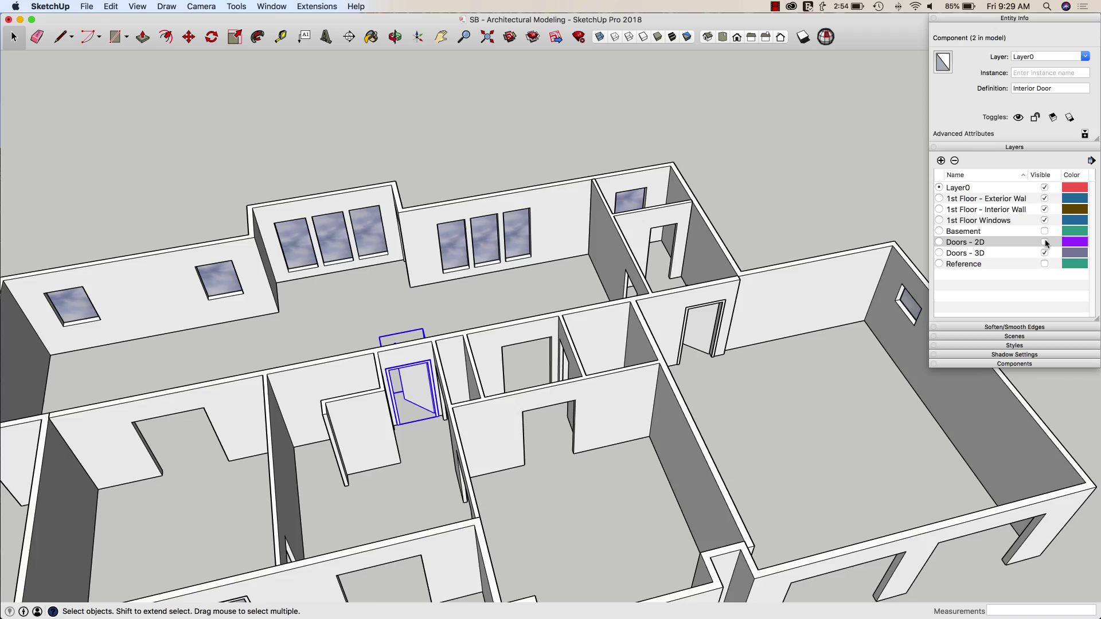
left_click(1045, 242)
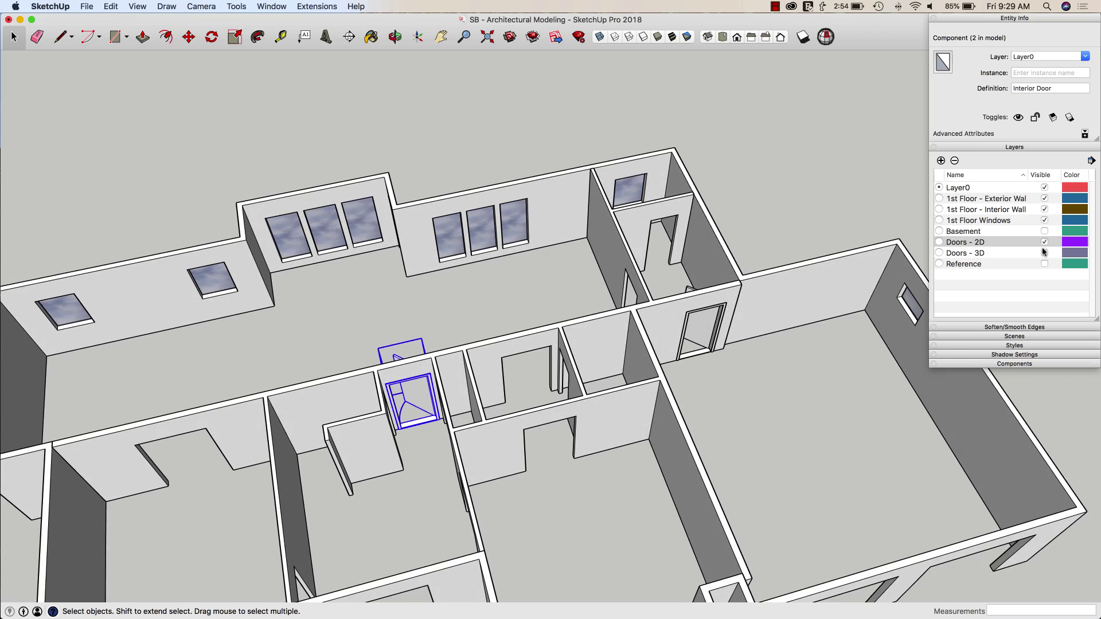
left_click(1045, 253)
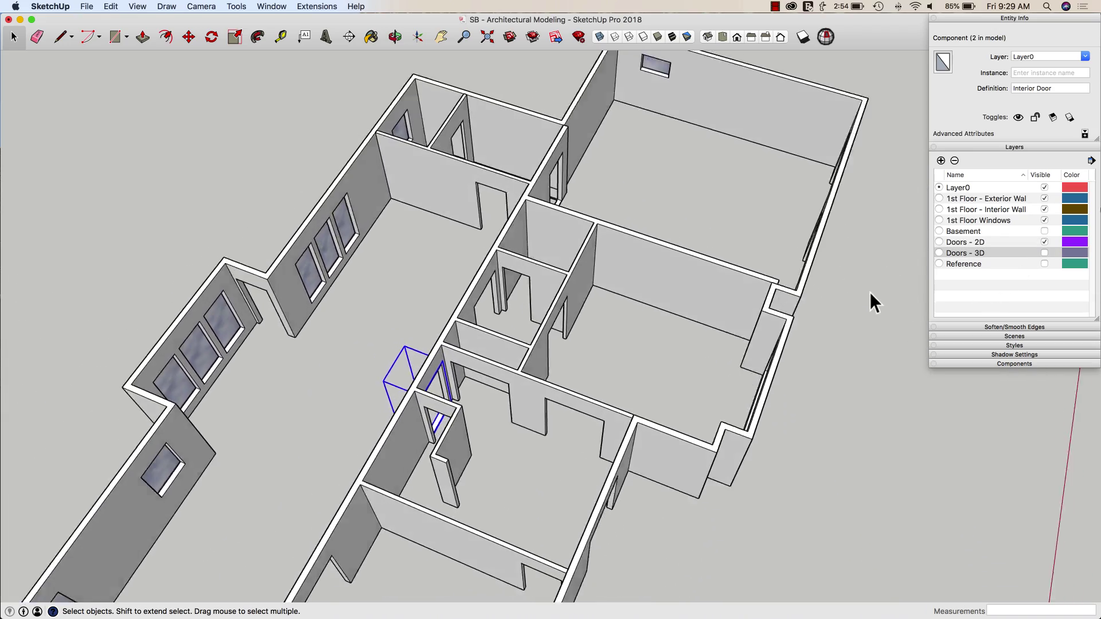
left_click(877, 298)
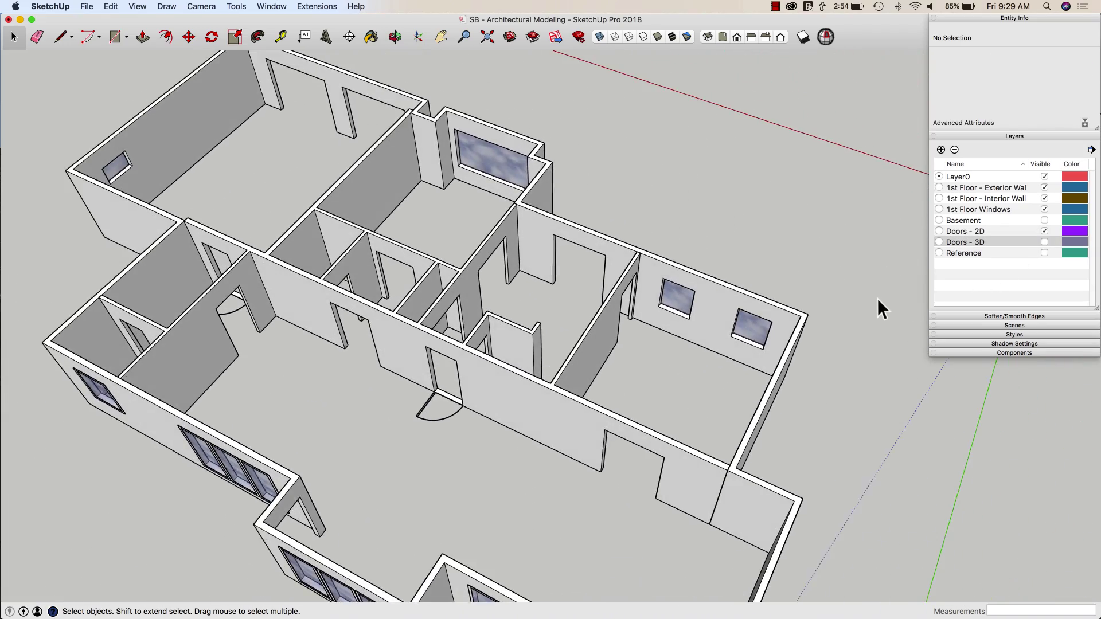